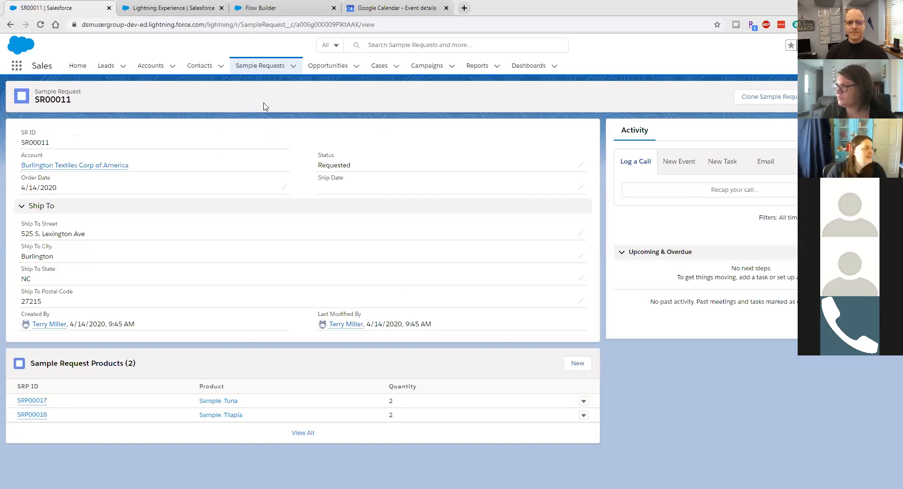
Step: Go to Flow Builder and create a new blank Screen Flow
left_click(272, 8)
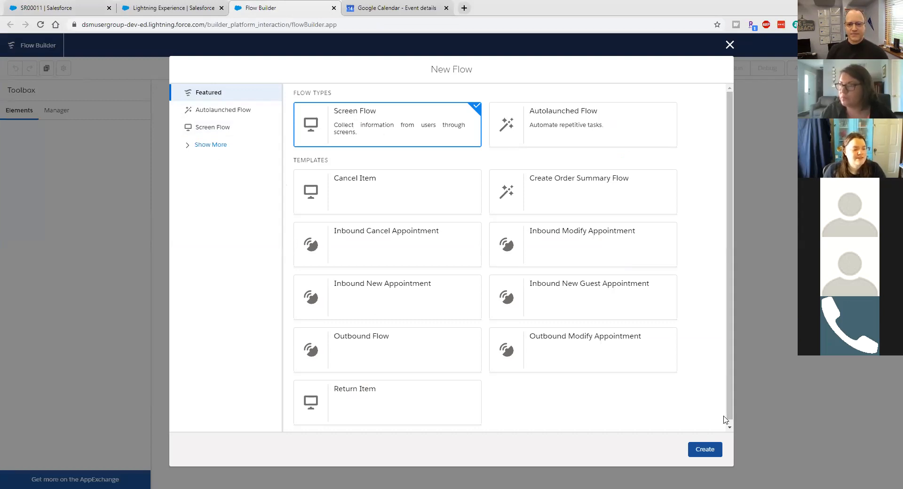
left_click(705, 450)
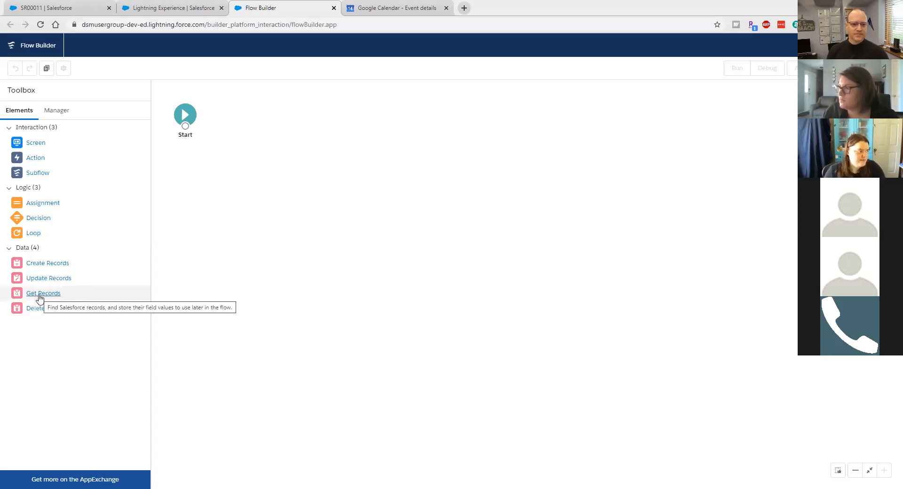
Step: Add a Get Records element labelled get_so_SourceSampleRequest, described 'Get values from source Sample Request'
left_click_drag(39, 298, 255, 116)
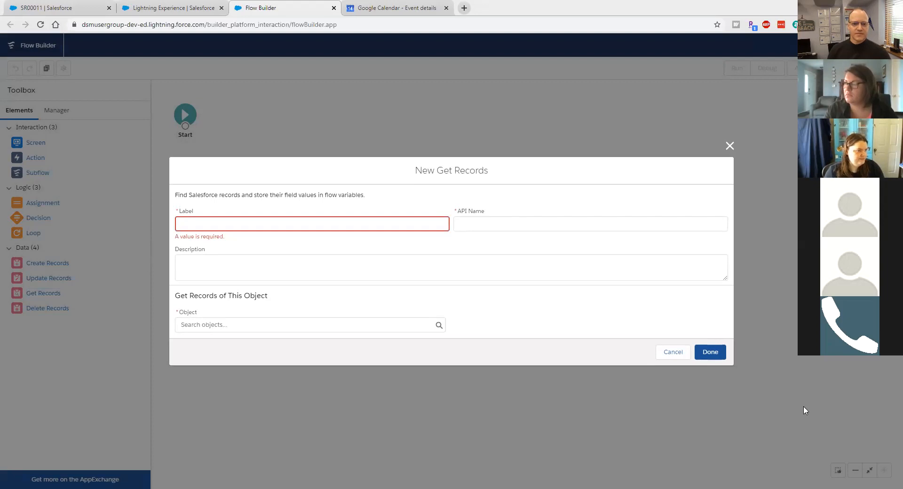
left_click(416, 226)
type("get_so_SourceSampleRequest")
left_click(379, 264)
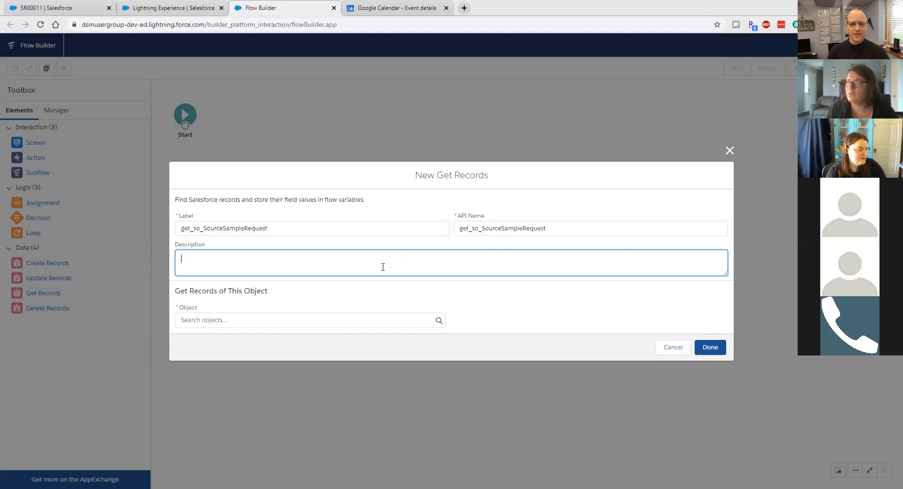
type("Get")
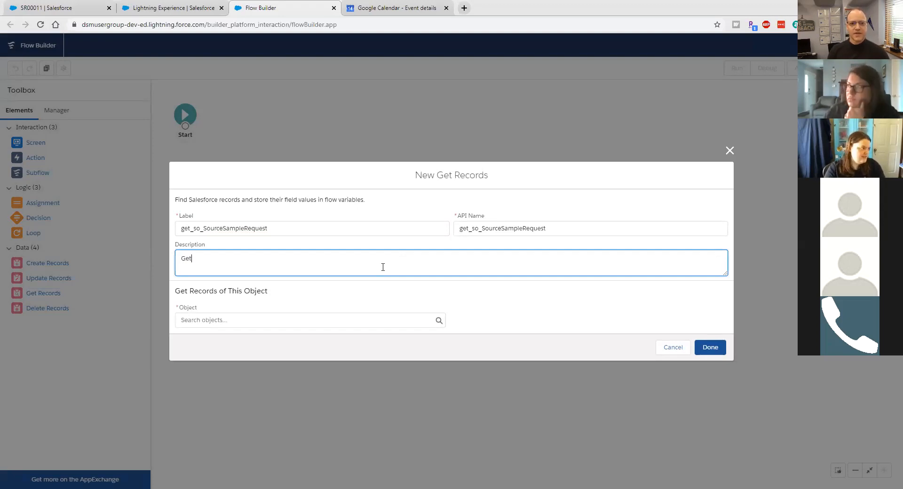
type(" values from ")
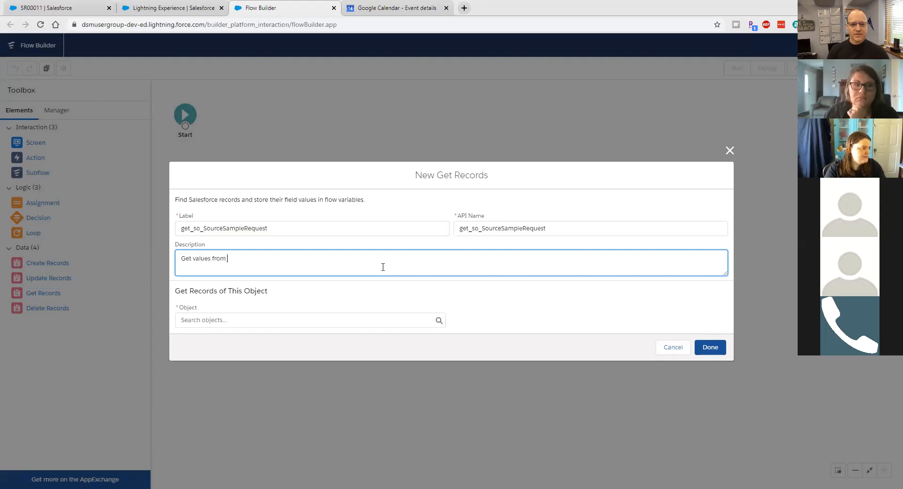
type("source Sampl")
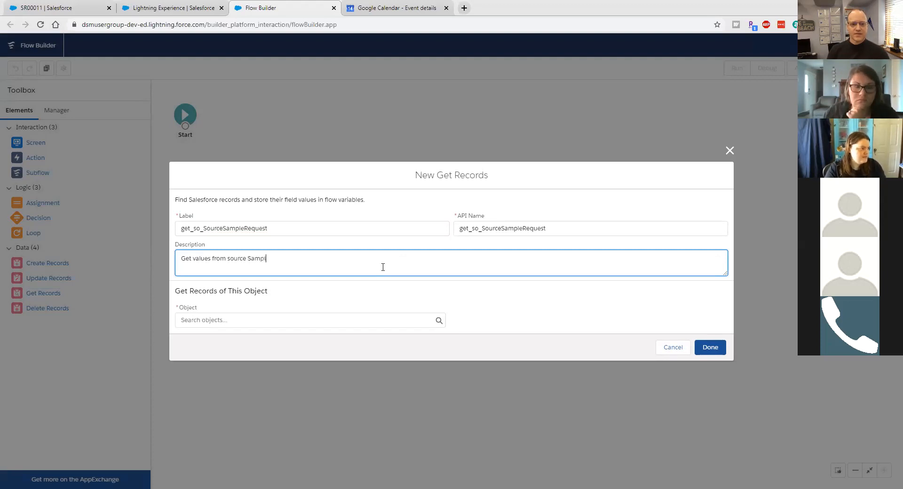
type("e Request")
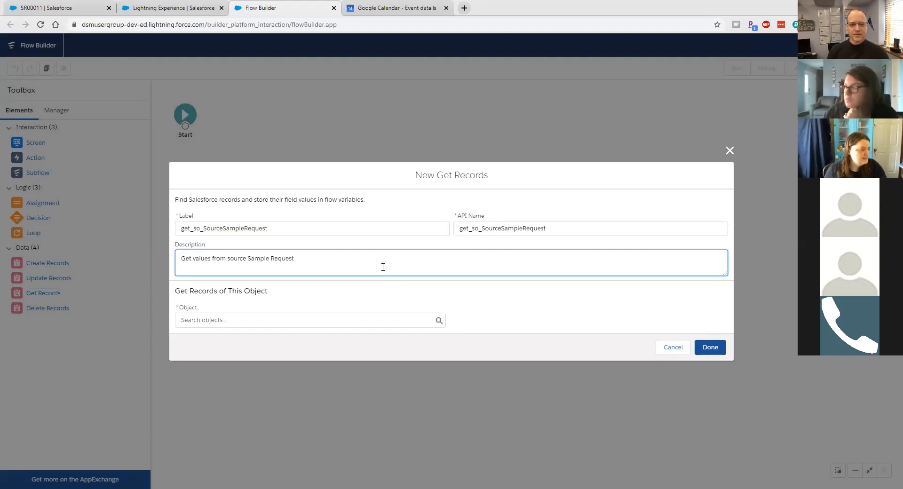
Step: Query Sample Request filtered on Id, starting a new resource for the filter value
left_click(363, 321)
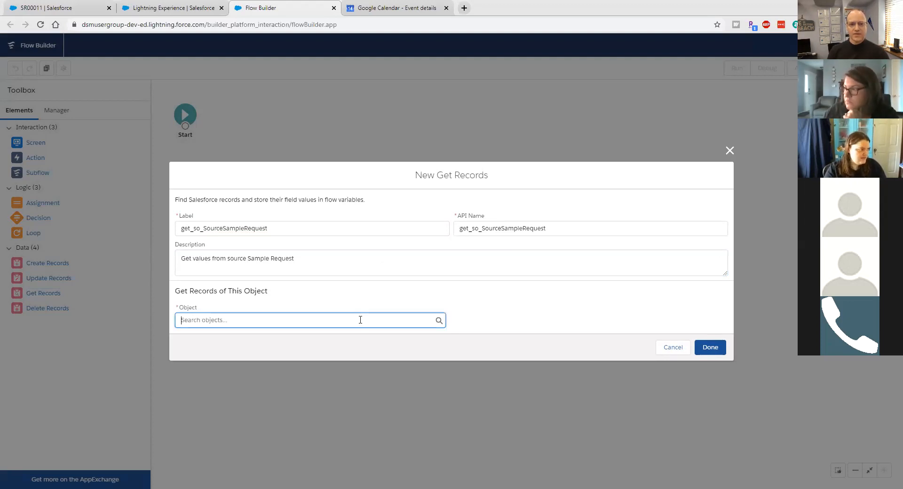
type("sample")
key("Return")
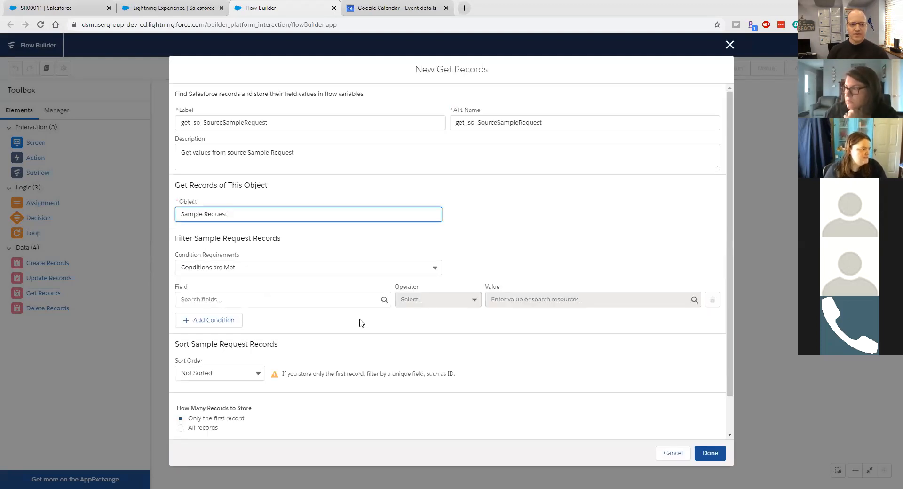
left_click(251, 302)
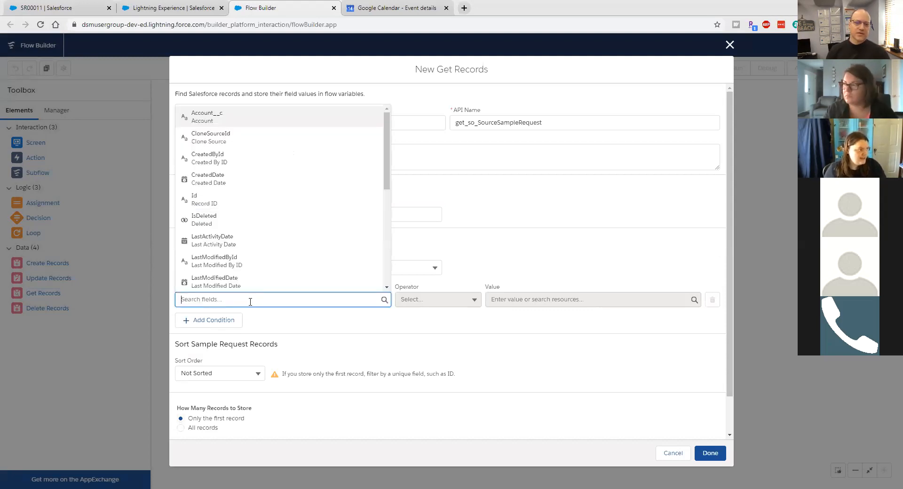
left_click(230, 206)
left_click(517, 300)
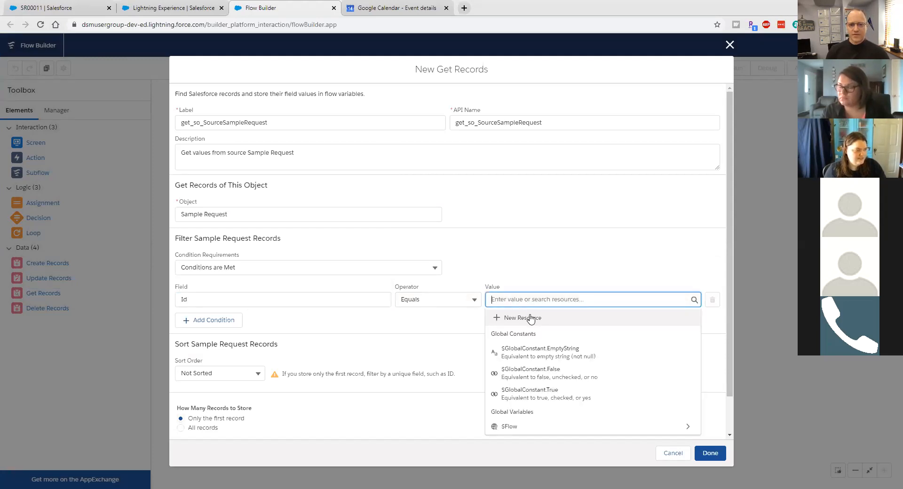
left_click(530, 318)
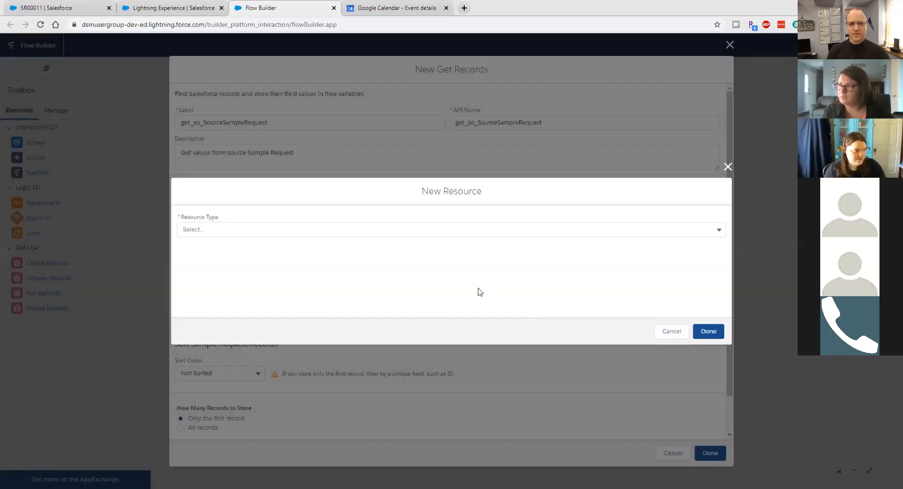
Step: Create Text variable recordId, available for input, as the Id Equals filter value
left_click(351, 245)
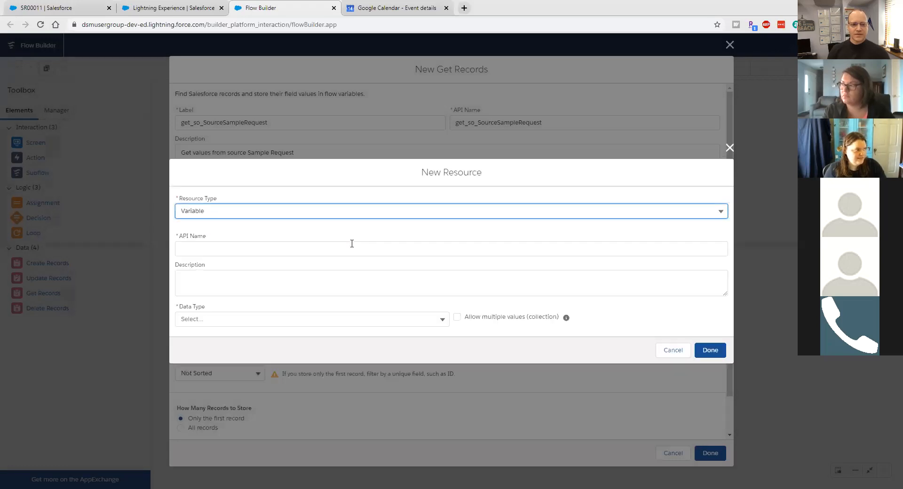
left_click(223, 318)
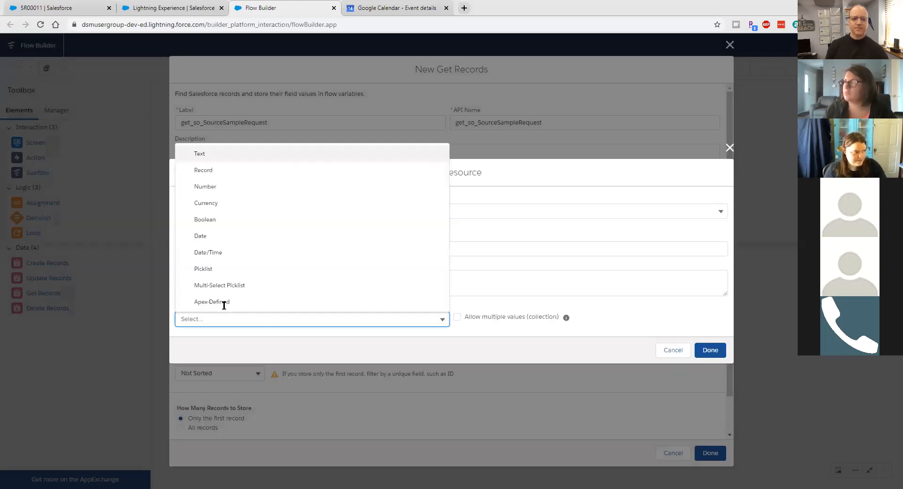
left_click(226, 162)
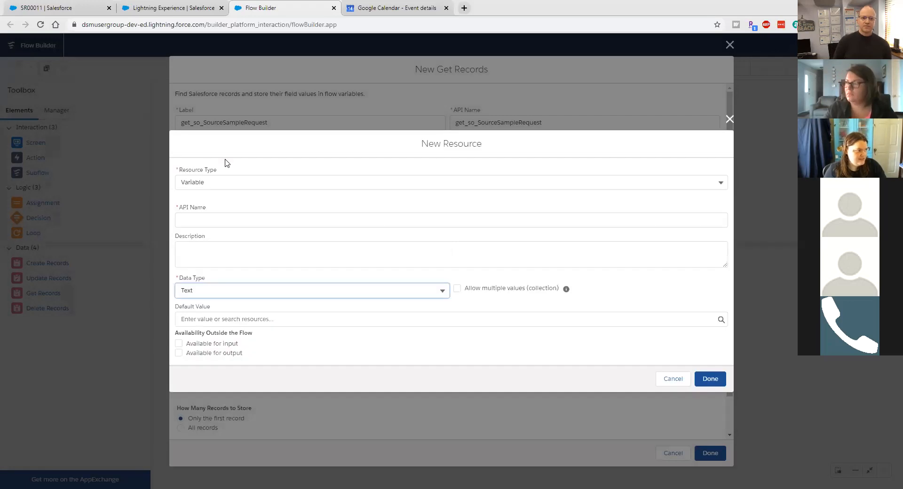
left_click(179, 344)
left_click(203, 219)
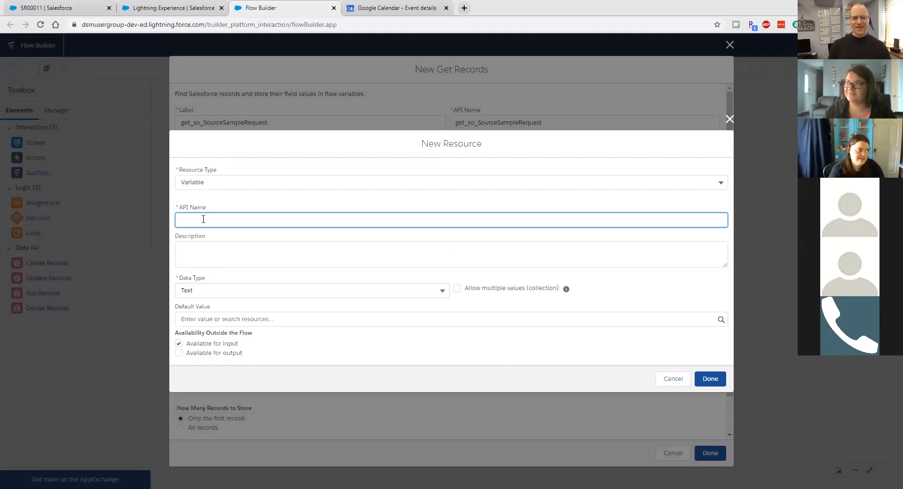
type("recor")
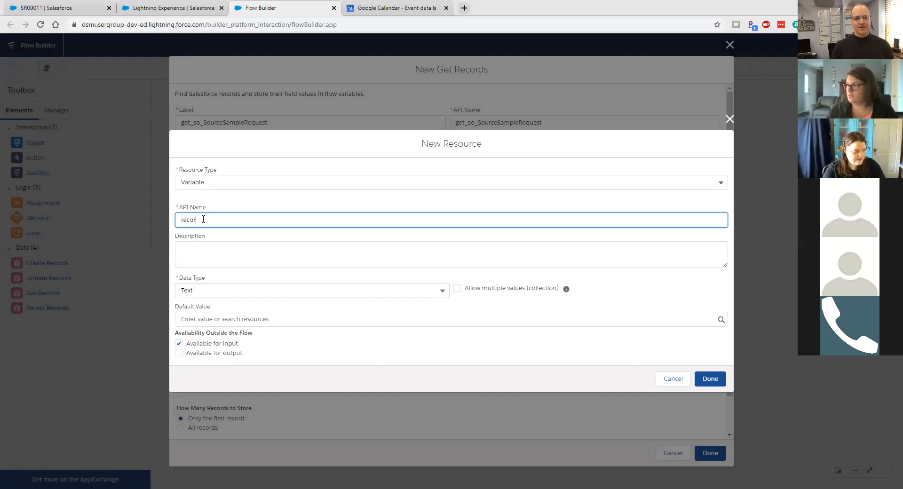
type("dI")
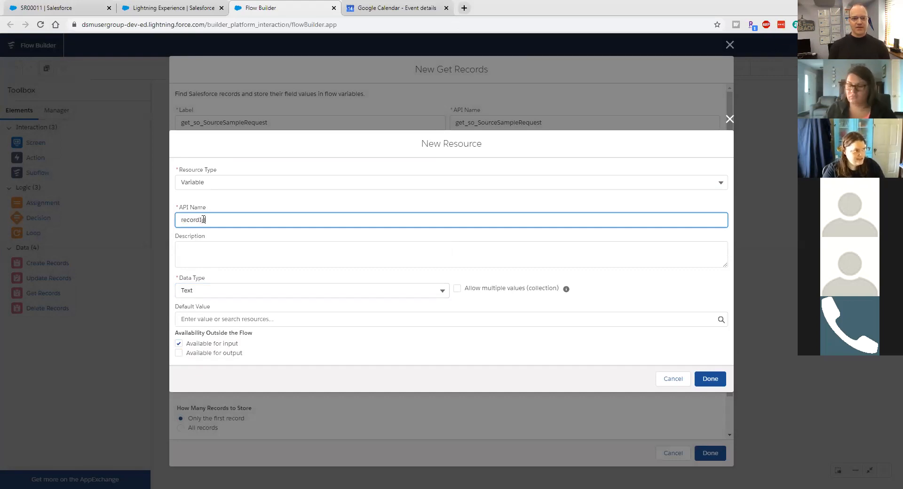
type("d")
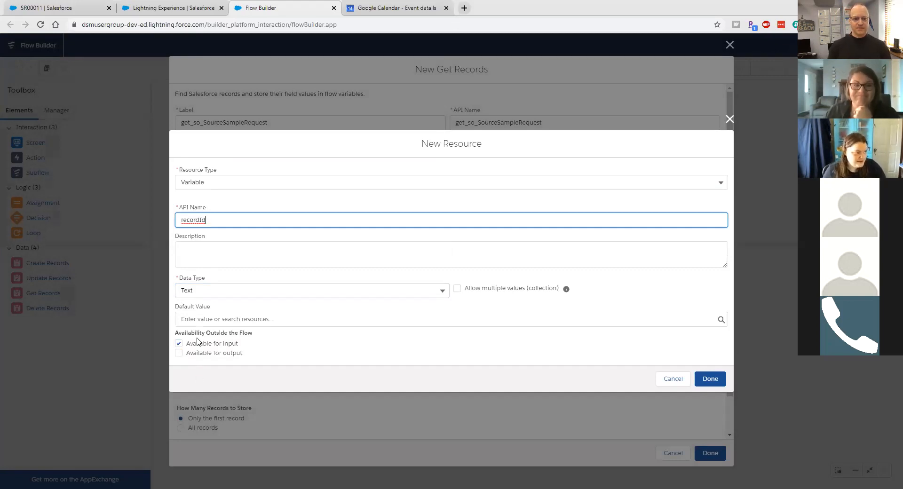
left_click(721, 383)
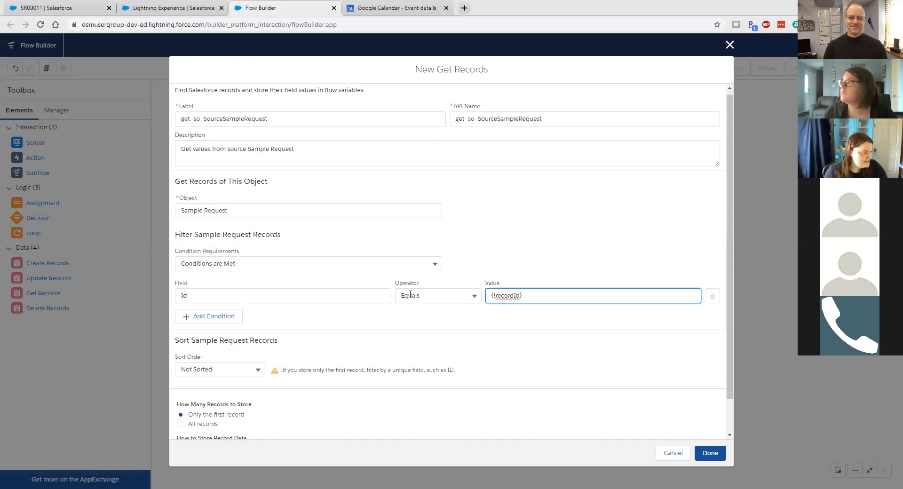
Step: Save get_so_SourceSampleRequest and connect it after the Start element
scroll(345, 358, "down", 1)
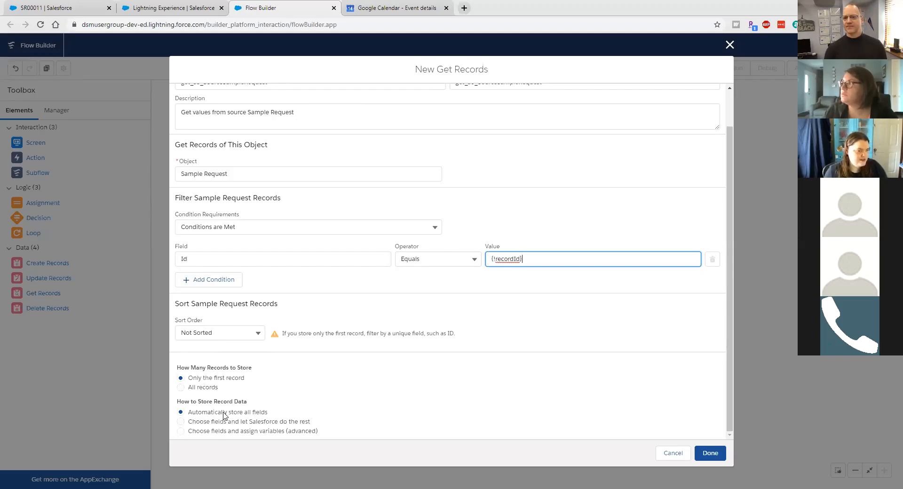
left_click(708, 453)
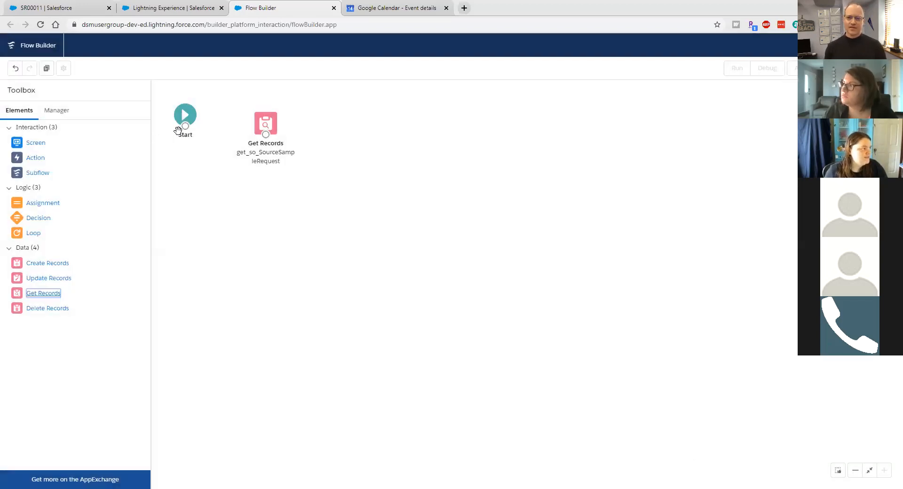
left_click_drag(185, 126, 268, 118)
left_click(269, 117)
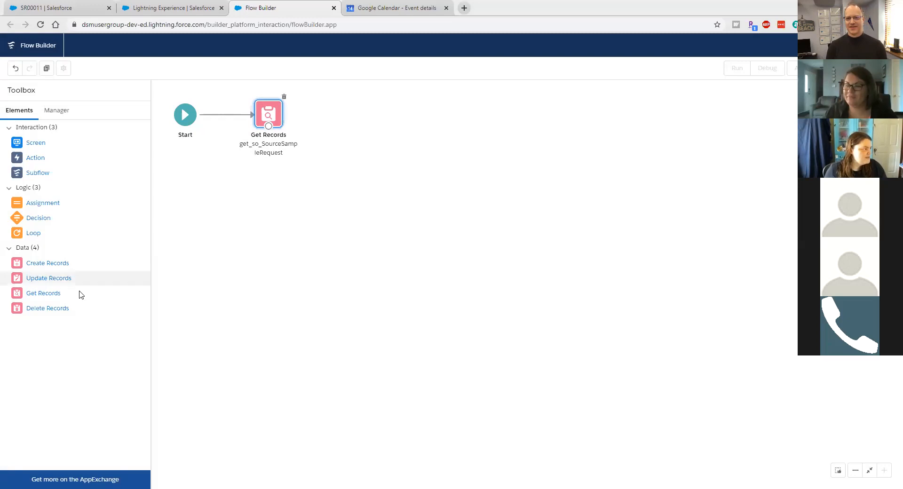
Step: Add a Create Records element create_NewSampleRequest, described 'Create New Sample Request Record from Source record'
left_click_drag(46, 269, 353, 111)
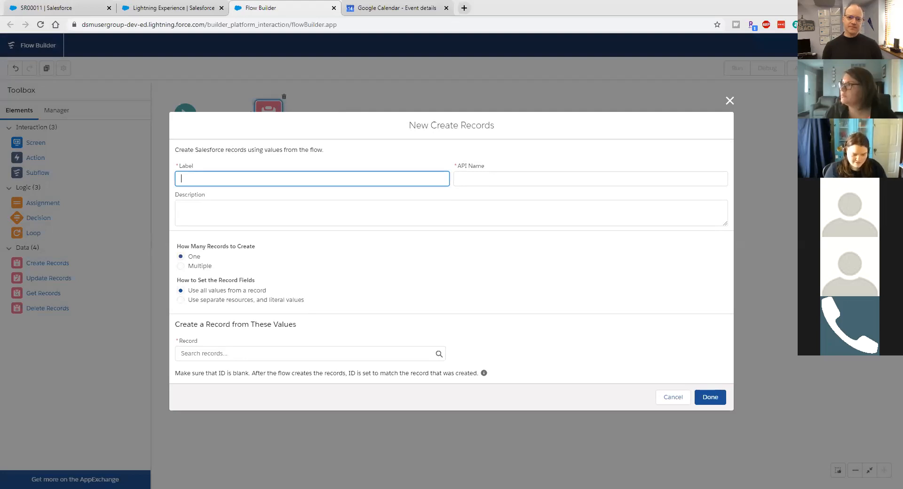
left_click(673, 398)
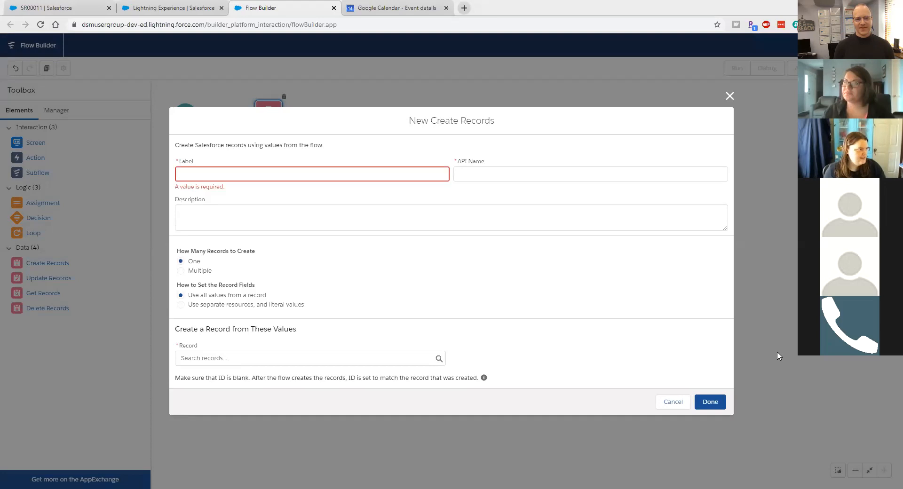
left_click(291, 176)
type("create_NewSampleRequest")
left_click(287, 221)
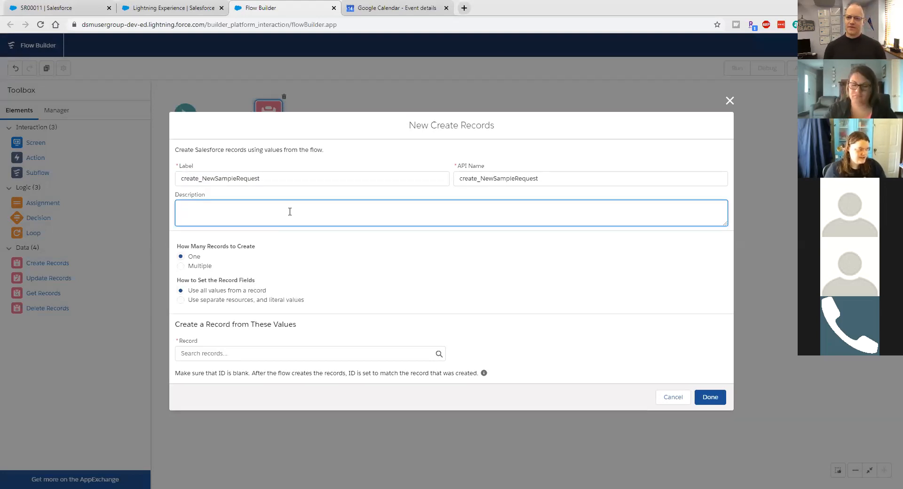
type("Create New")
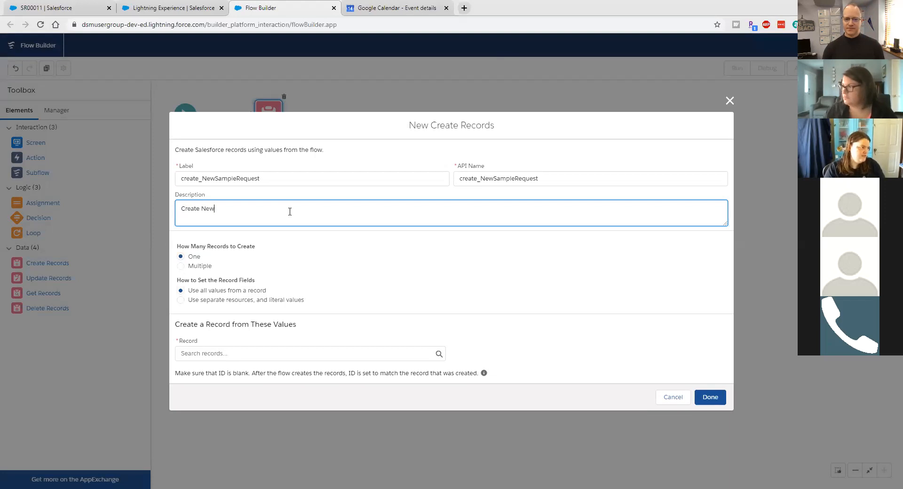
type(" Sample Request R")
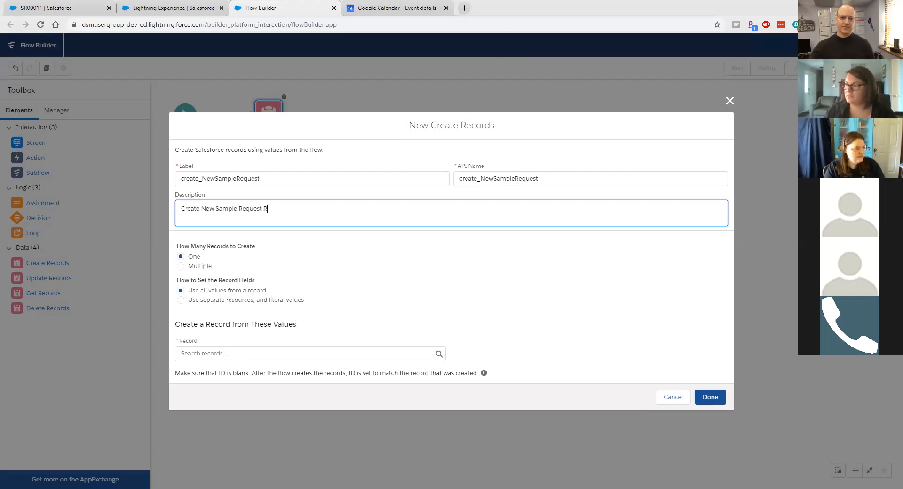
type("ecord from Sourc")
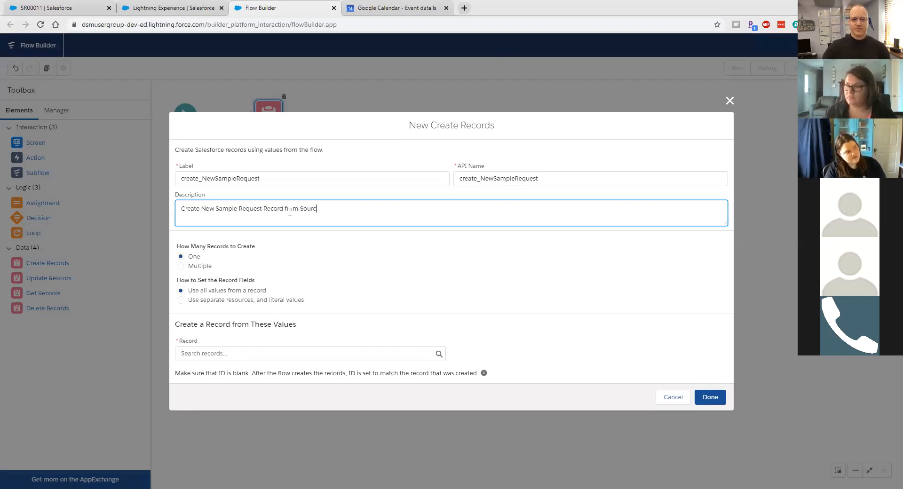
type("e record")
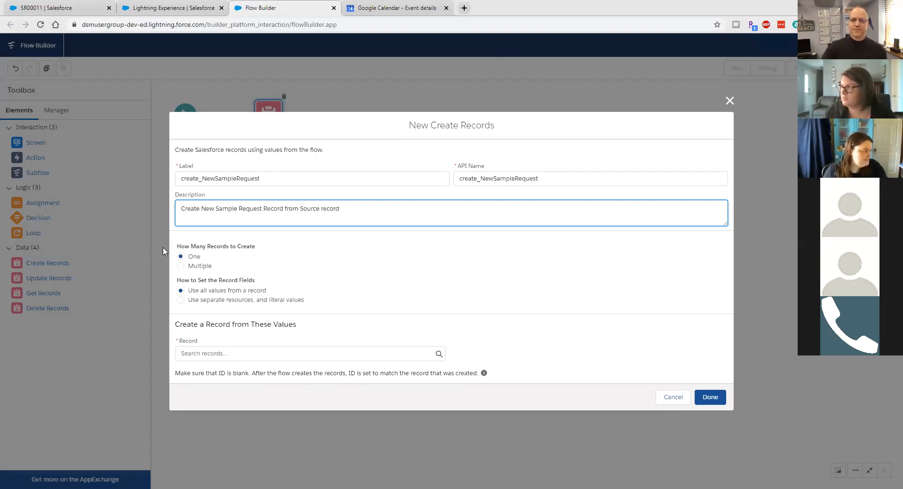
Step: Use separate resources and literal values, creating a Sample Request record
left_click(181, 301)
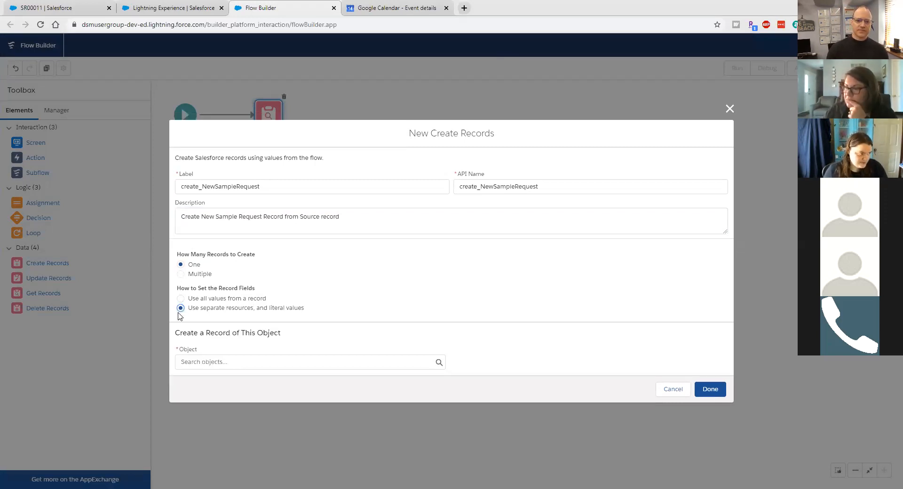
left_click(202, 364)
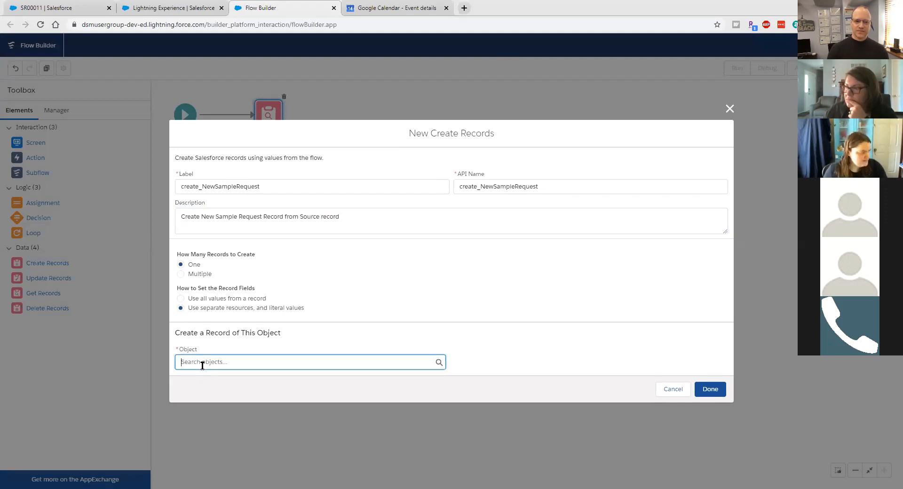
type("Sample Request")
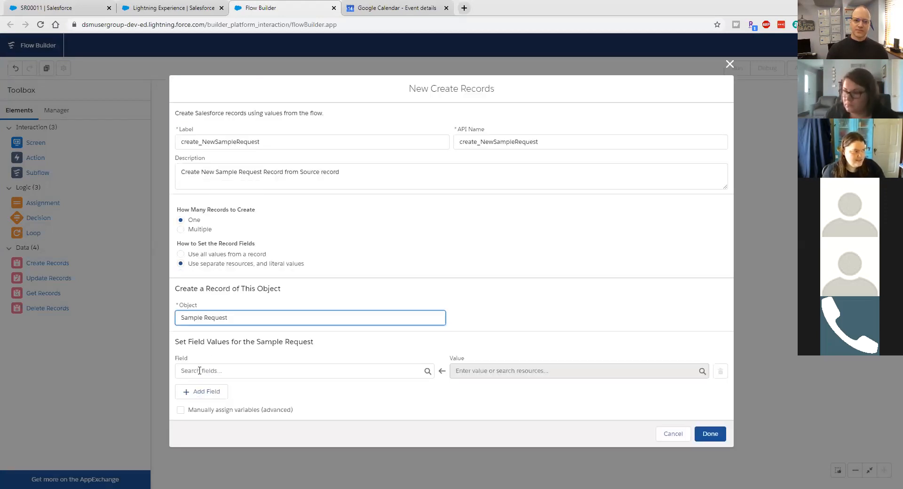
Step: Set Account__c from the source request's Account__c value
left_click(198, 371)
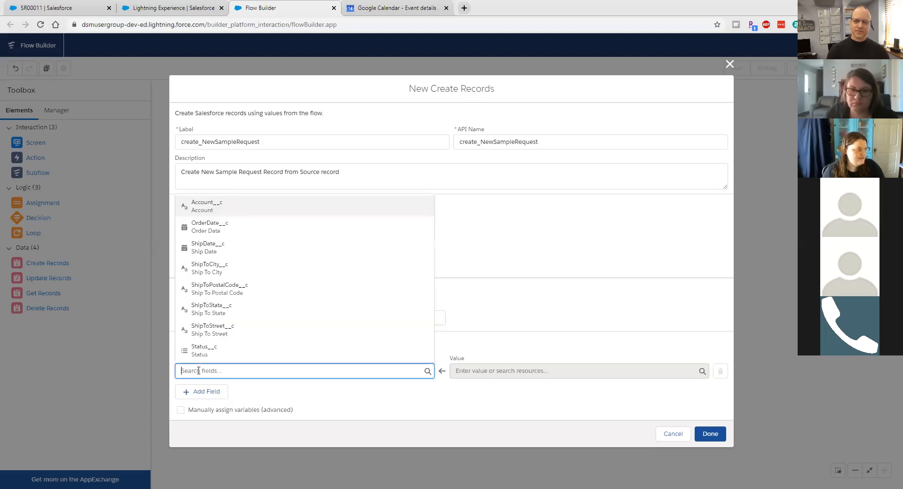
left_click(222, 206)
left_click(461, 372)
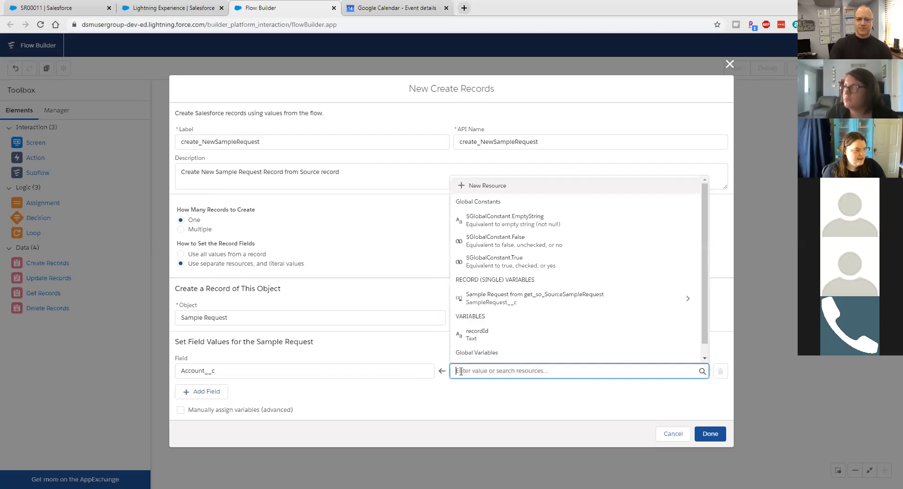
left_click(511, 304)
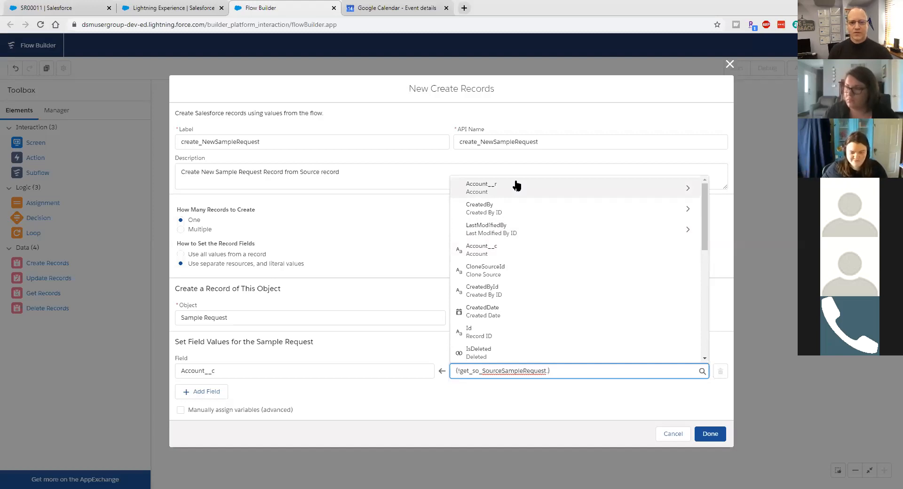
left_click(511, 246)
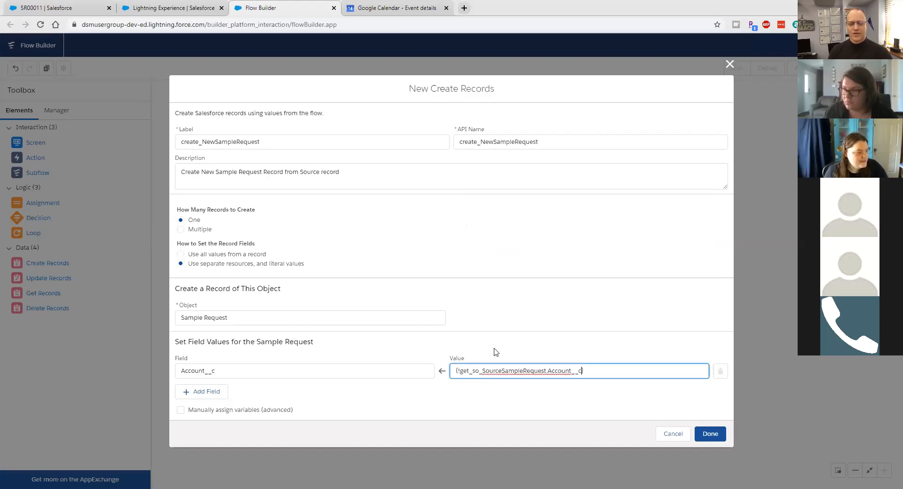
Step: Set OrderDate__c to {!get_so_SourceSampleRequest.OrderDate__c}
left_click(205, 392)
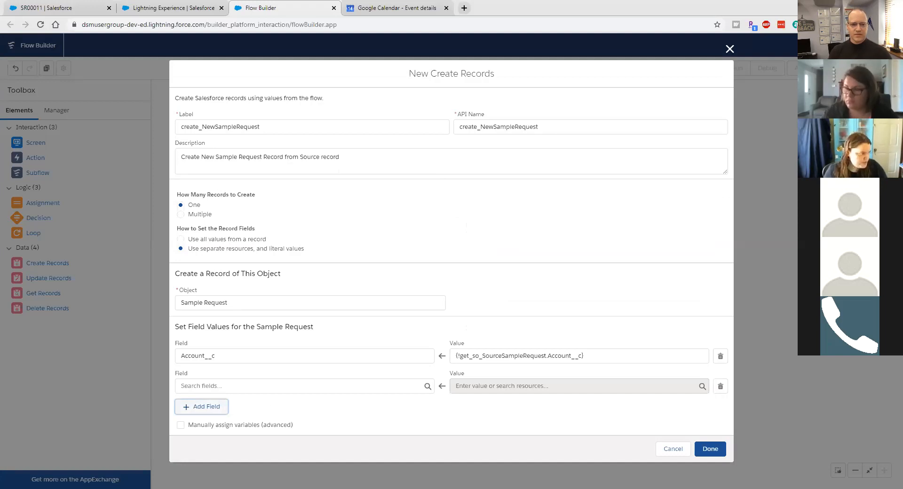
left_click(390, 387)
type("order")
key("Return")
key("Tab")
type("get")
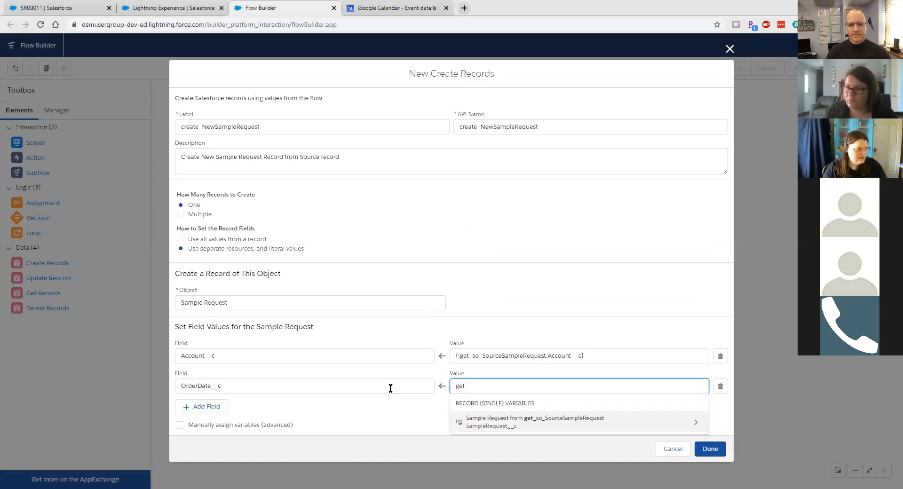
key("Return")
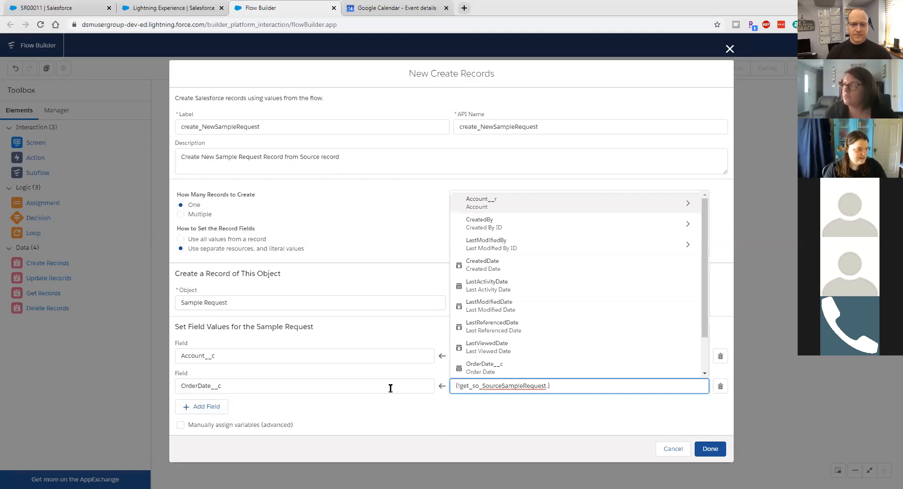
type("OrderDate__c")
key("Return")
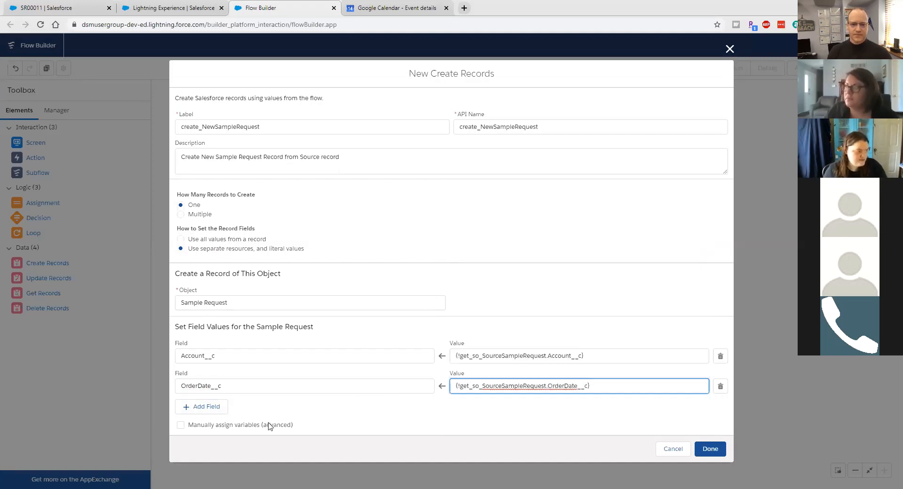
Step: Set ShipToCity__c from the source request's ShipToCity__c
left_click(197, 407)
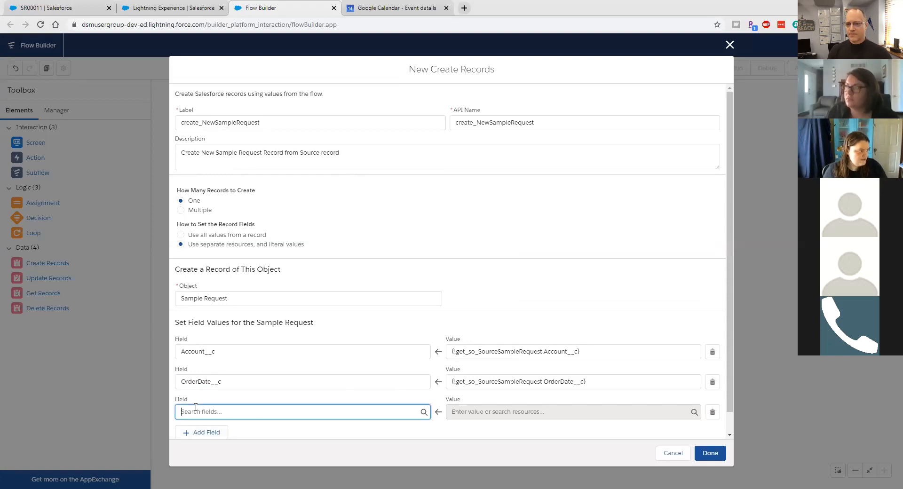
type("shi")
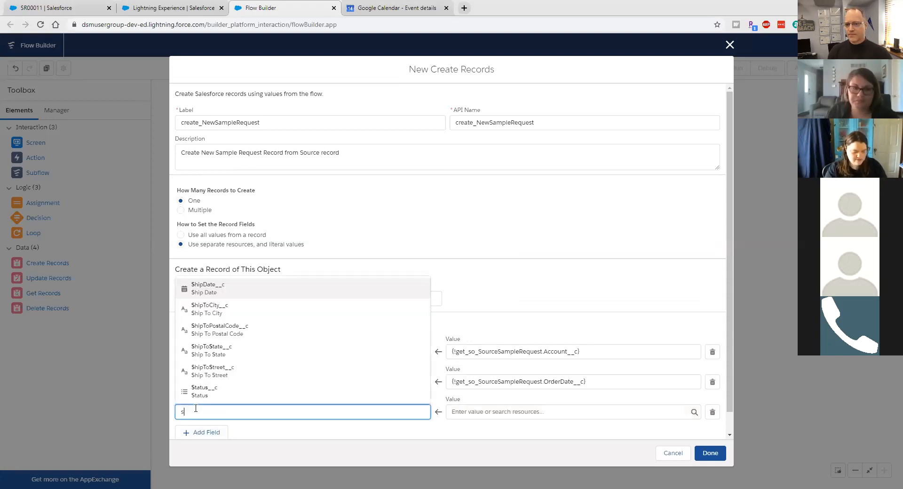
key("Down")
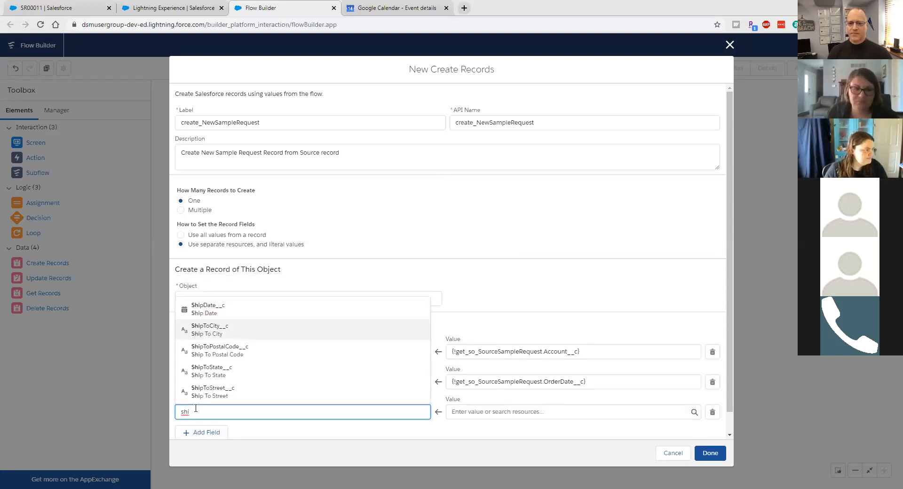
key("Return")
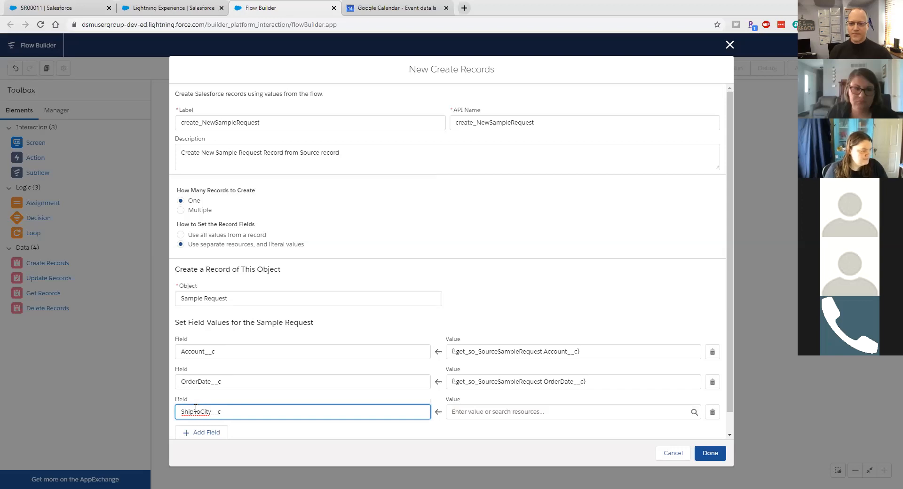
left_click(491, 410)
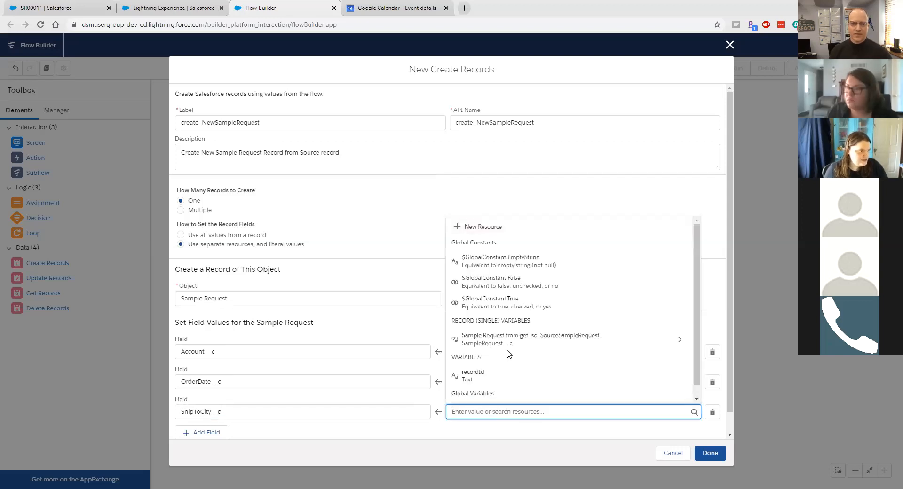
left_click(512, 340)
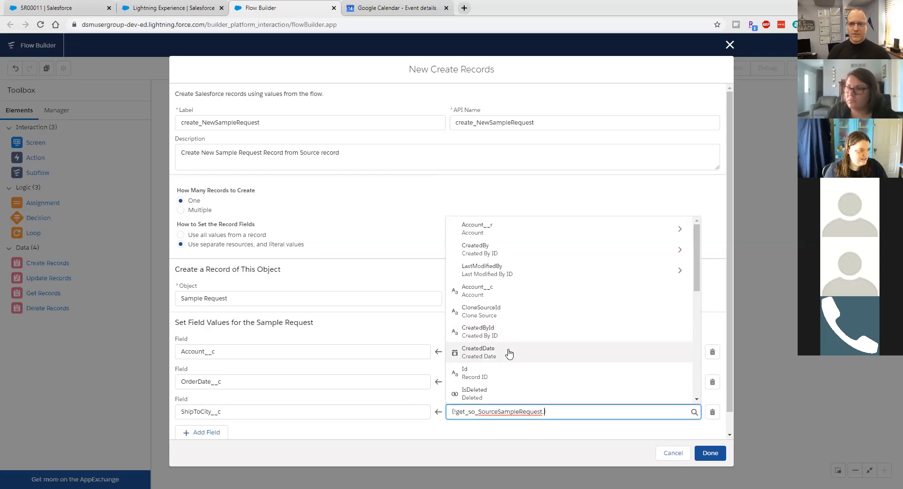
type("sh")
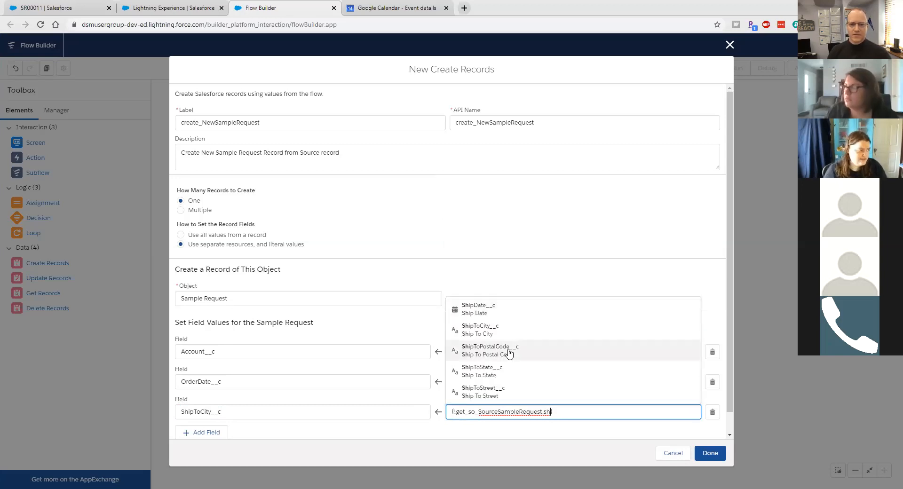
left_click(502, 330)
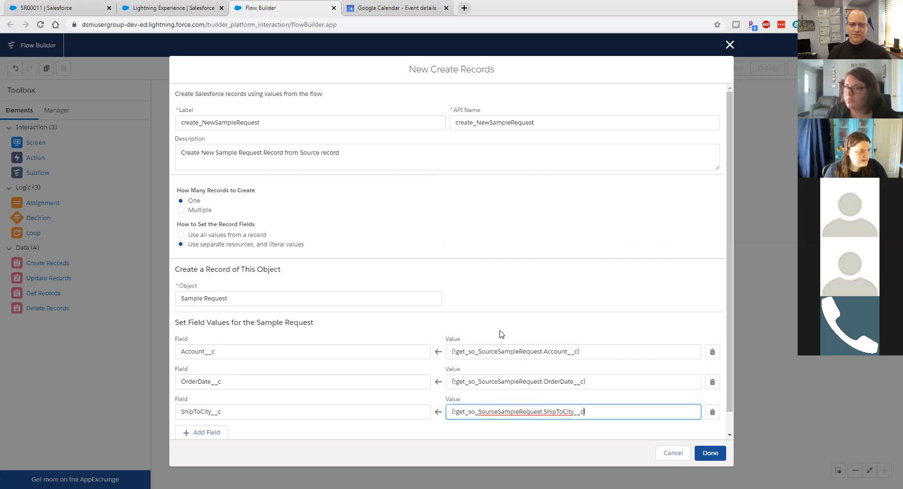
Step: Set ShipToPostalCode__c from the source request's ShipToPostalCode__c
left_click(184, 436)
scroll(207, 440, "down", 2)
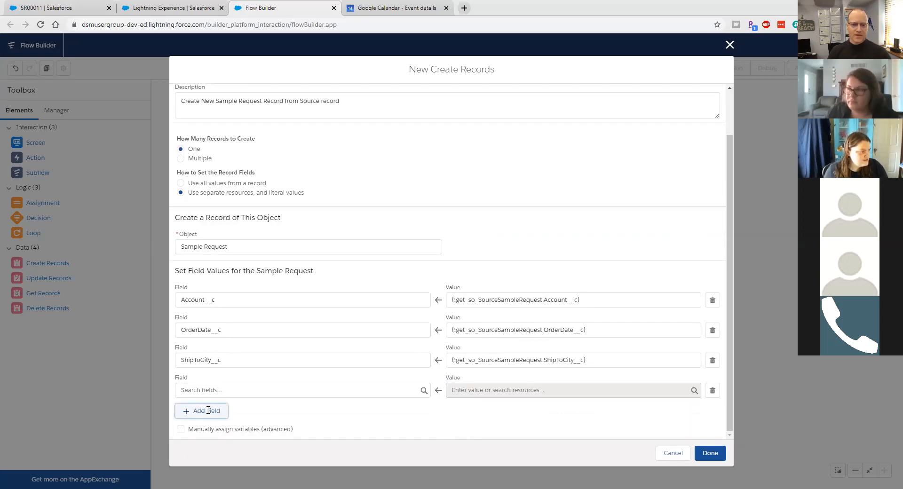
left_click(208, 392)
type("ship")
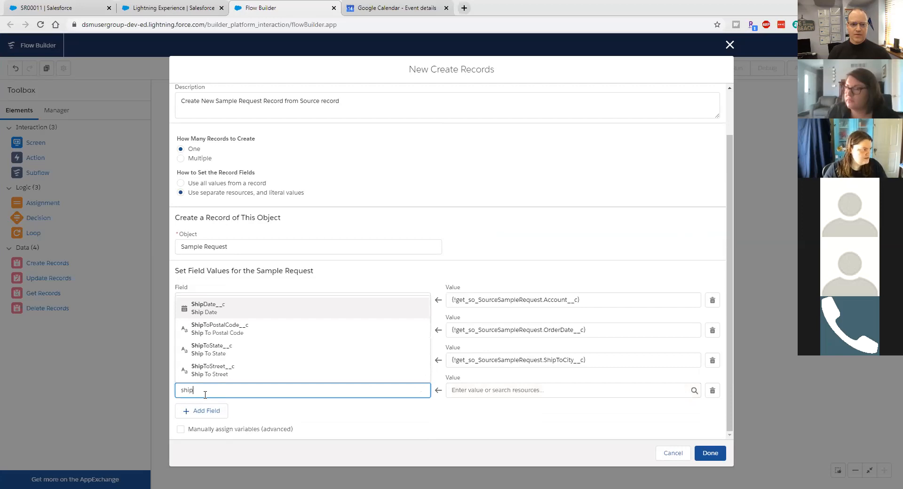
key("Down")
key("Return")
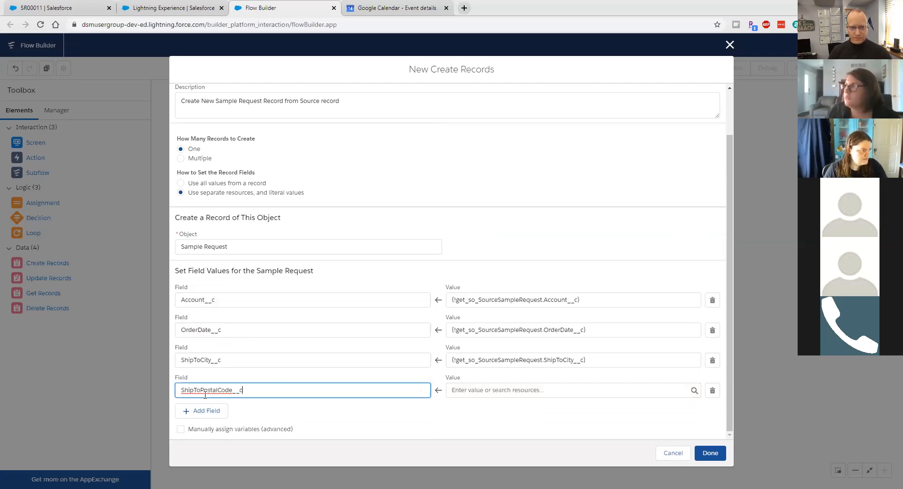
key("Tab")
type("shi")
key("BackSpace")
key("BackSpace")
key("BackSpace")
type("get")
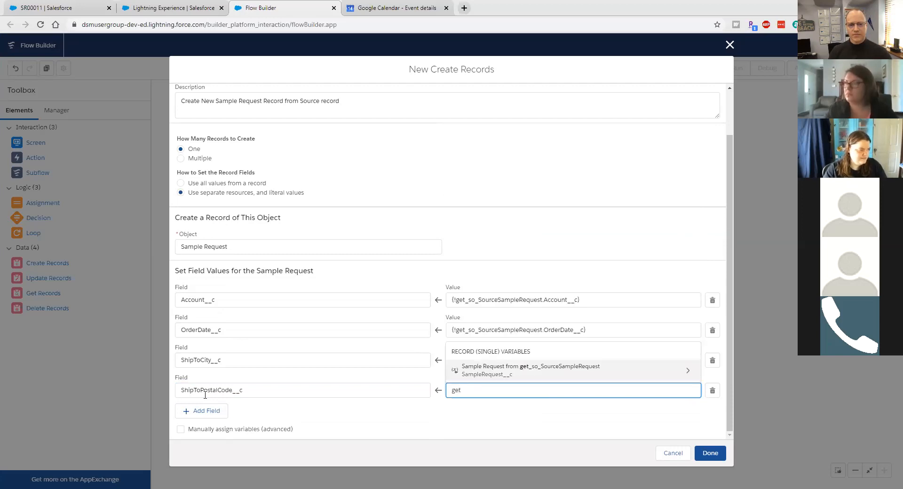
key("Return")
type("pos")
key("Return")
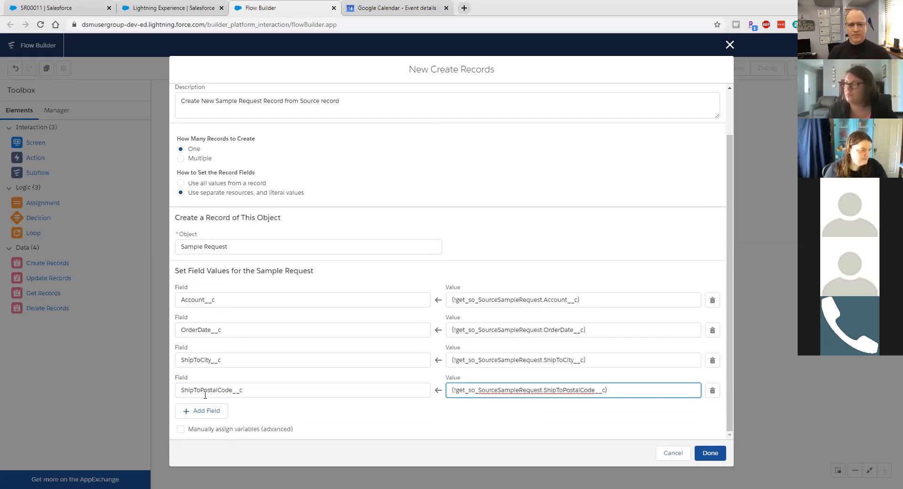
Step: Set ShipToState__c from the source request's ShipToState__c
left_click(191, 413)
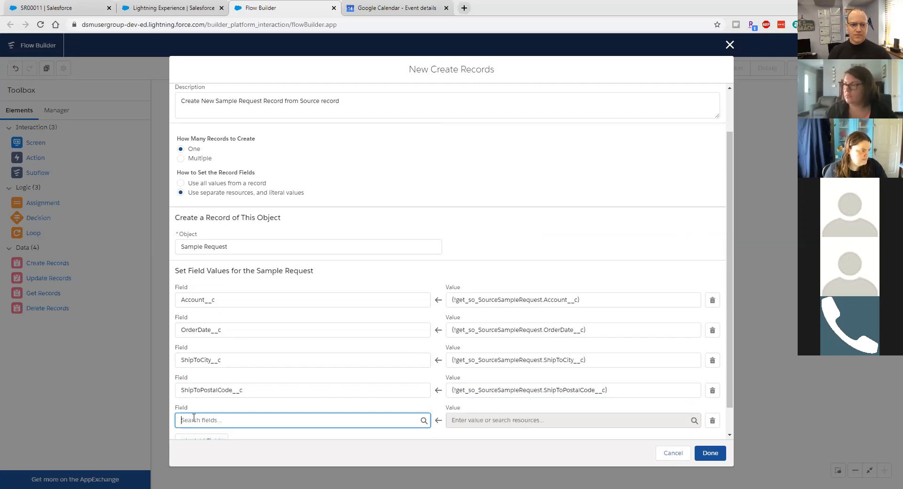
left_click(194, 419)
key("Down")
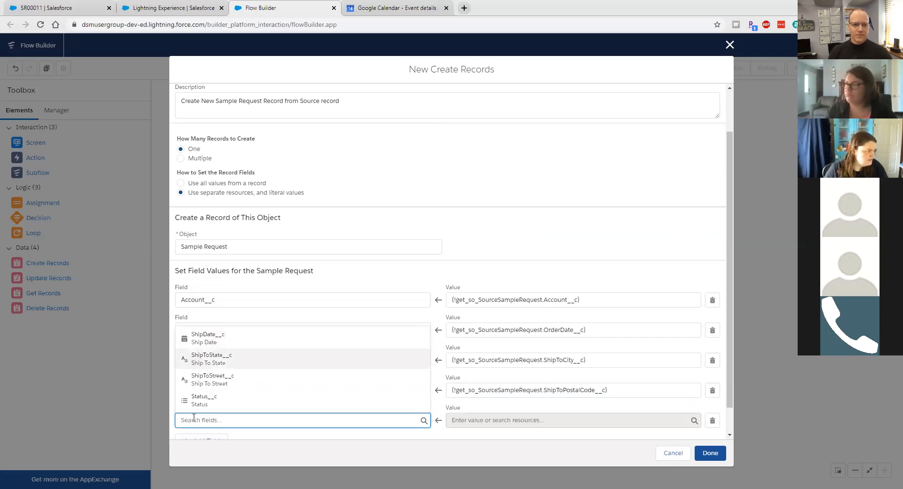
key("Return")
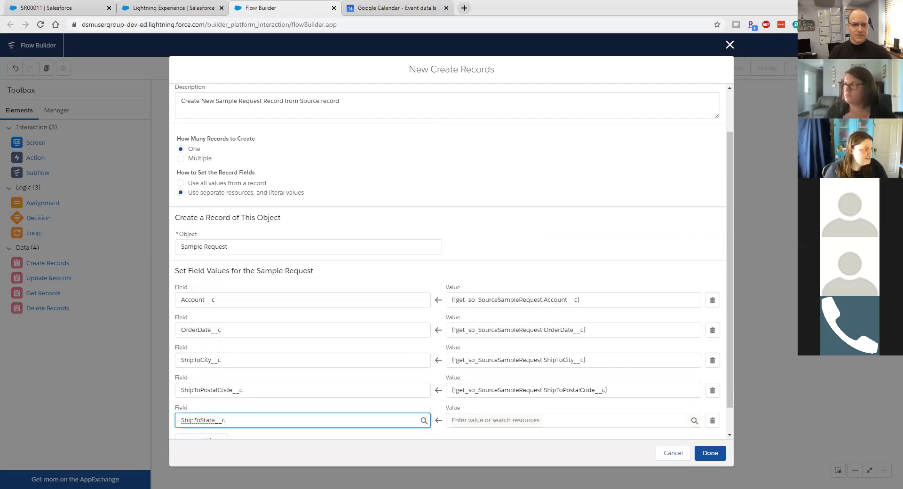
left_click(470, 420)
type("get")
left_click(463, 400)
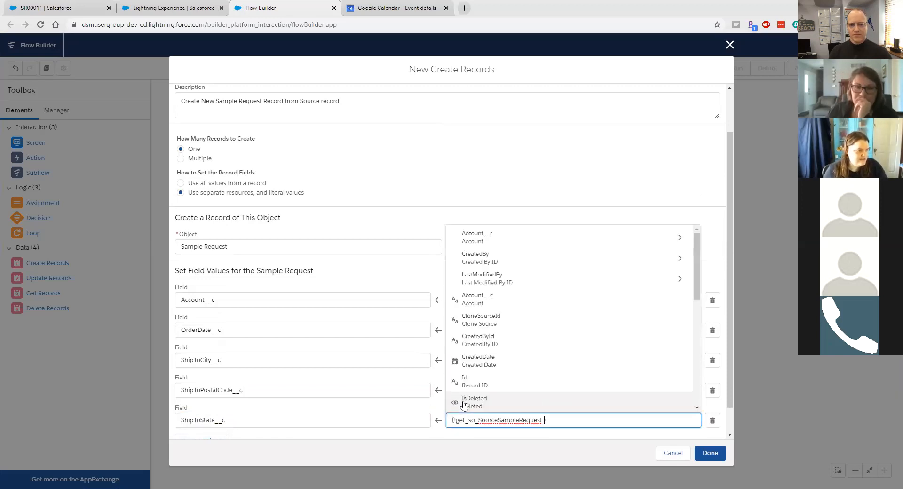
type("sta")
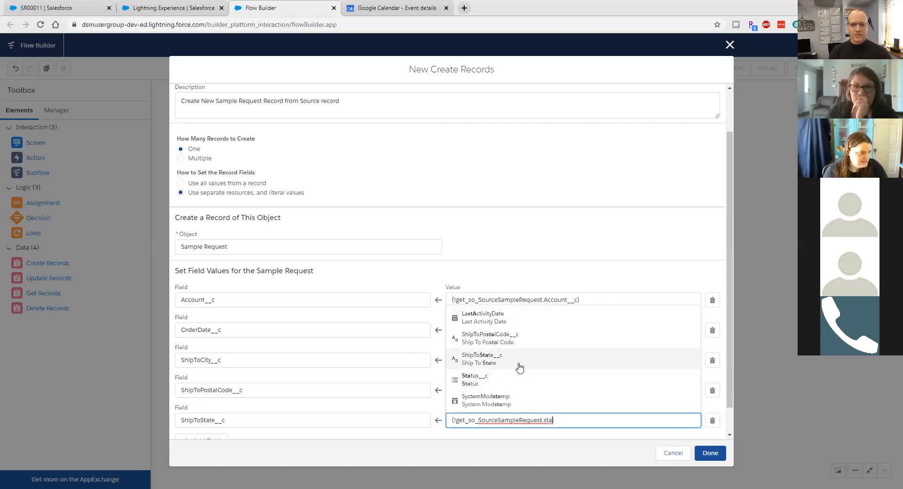
left_click(519, 367)
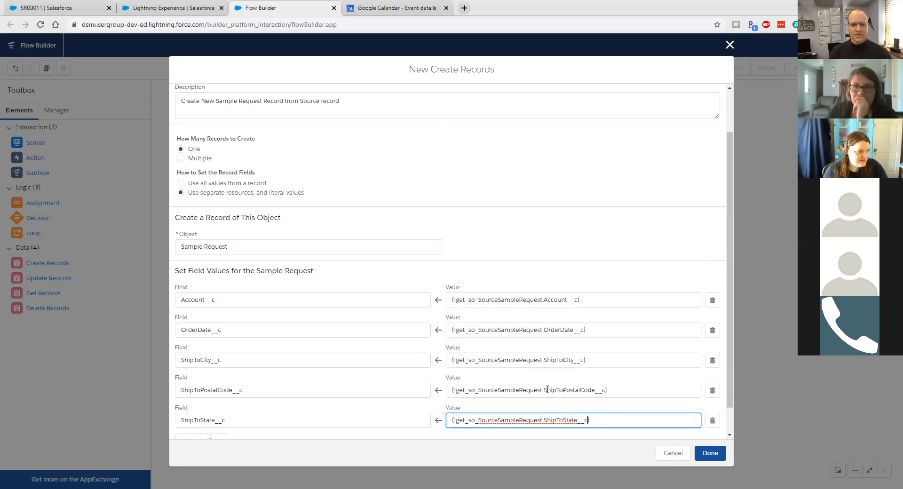
Step: Set ShipToStreet__c to {!get_so_SourceSampleRequest.ShipToStreet__c} and add another field row
scroll(275, 436, "down", 2)
left_click(202, 411)
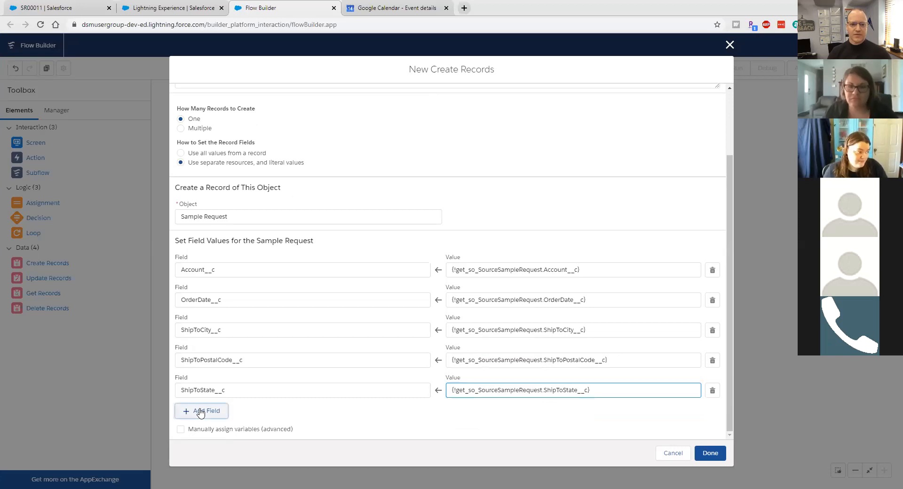
left_click(203, 414)
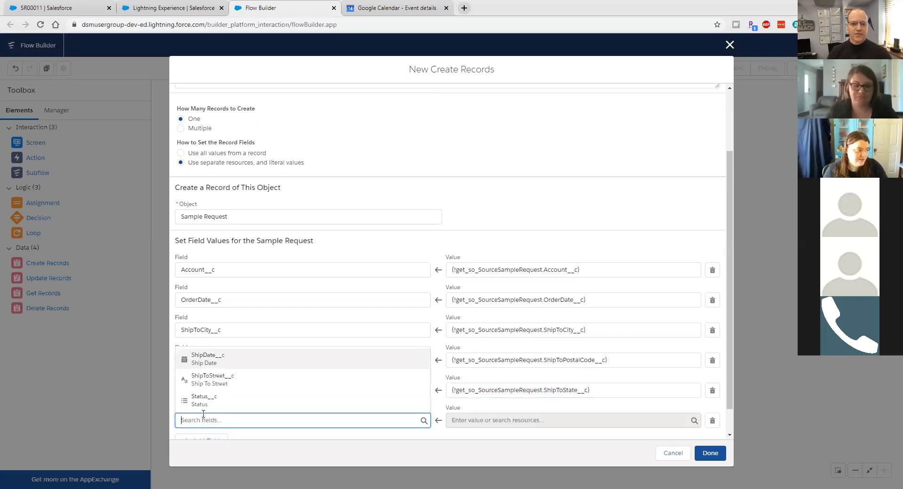
left_click(212, 380)
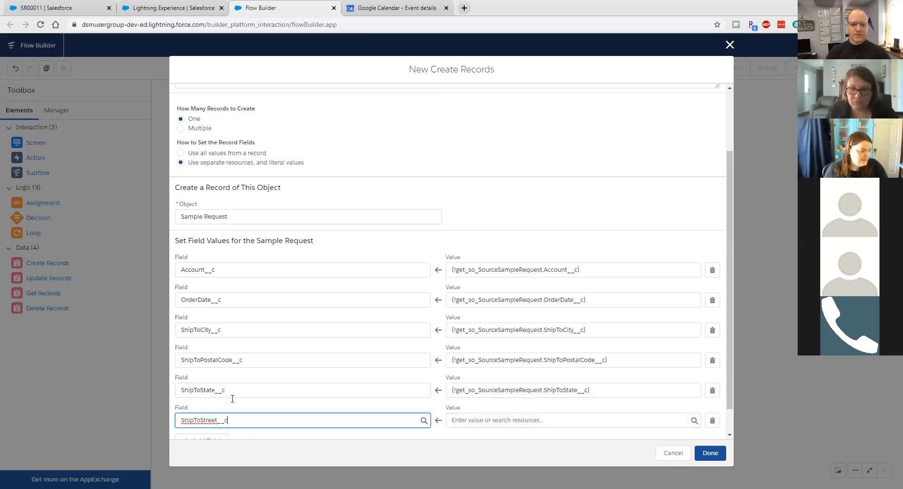
left_click(491, 420)
type("get")
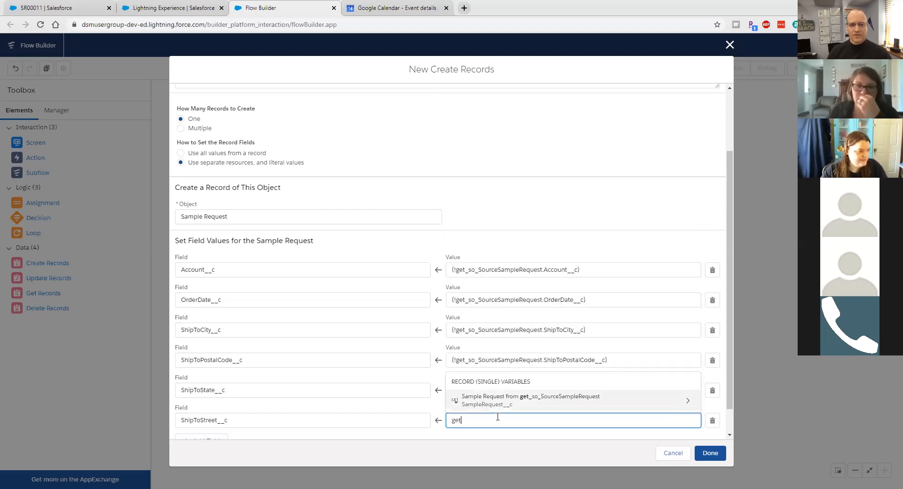
key("Return")
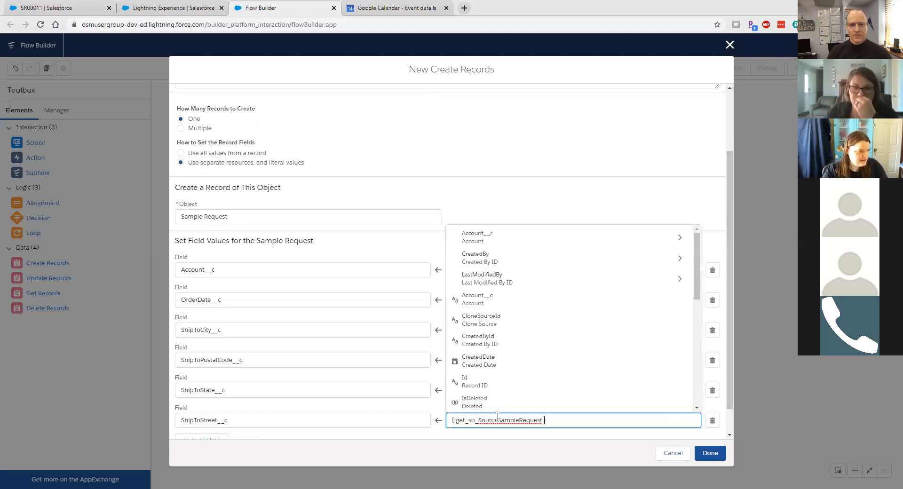
type("saree")
key("Return")
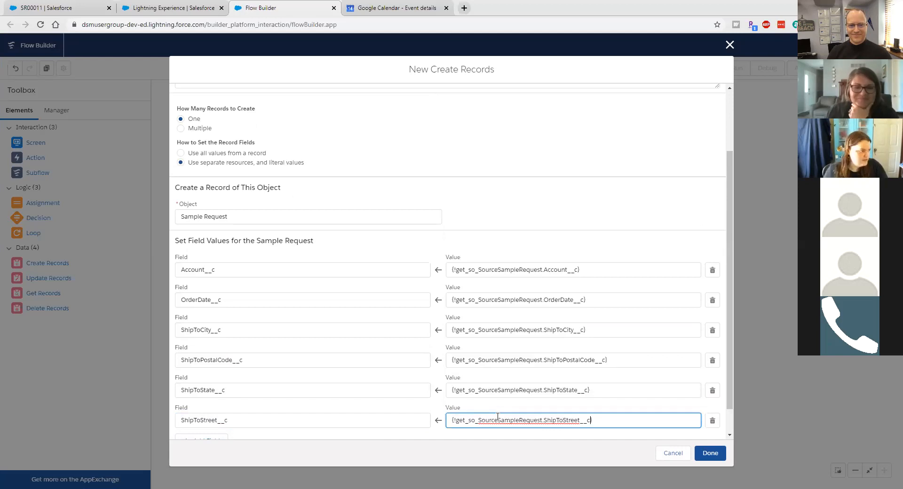
scroll(225, 431, "down", 1)
left_click(209, 416)
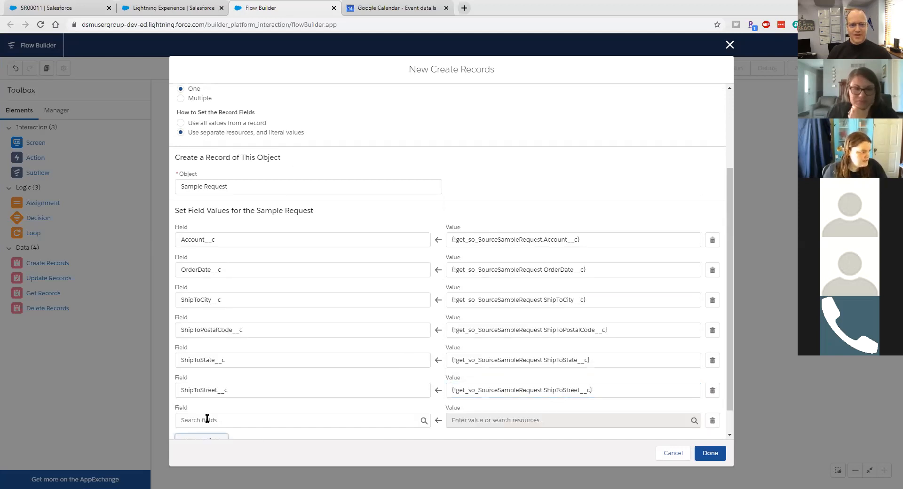
Step: Set Status__c to the picklist value Requested and tick 'Manually assign variables (advanced)'
left_click(208, 420)
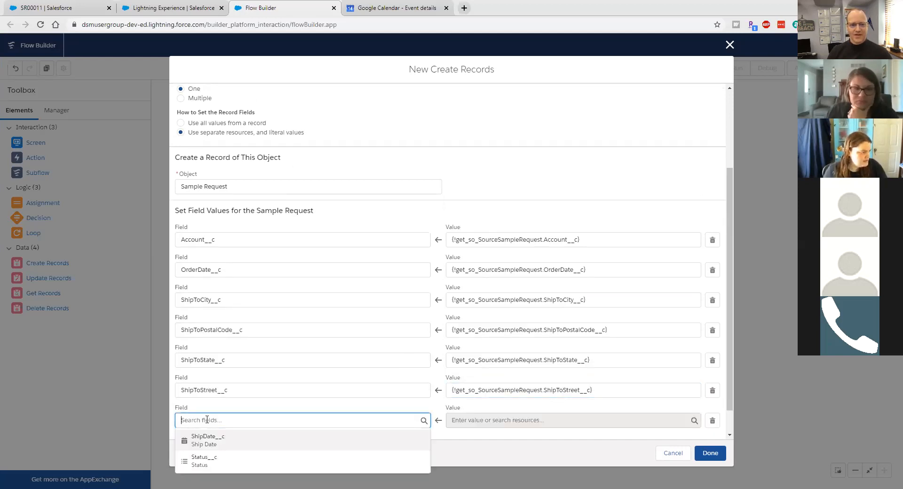
left_click(200, 460)
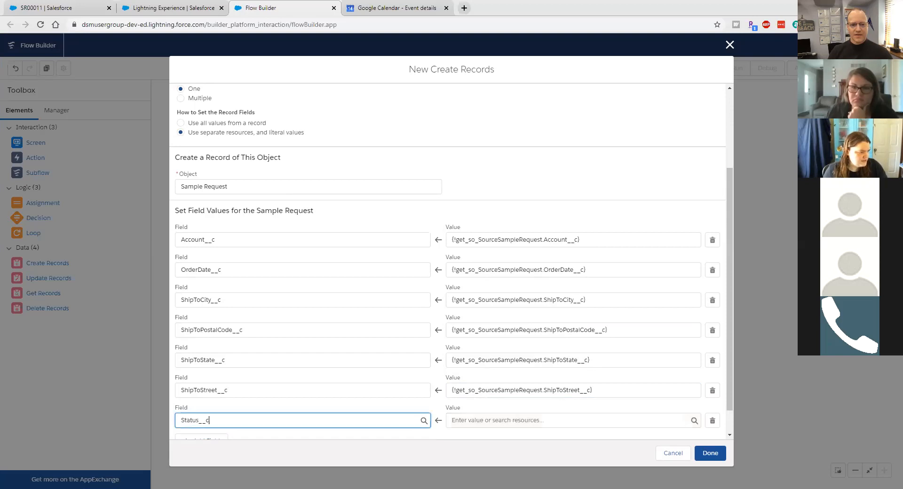
left_click(485, 421)
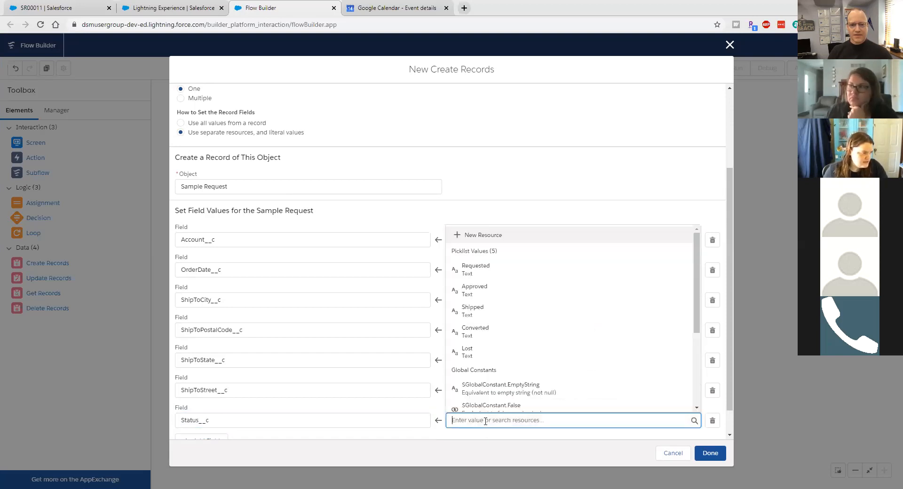
left_click(492, 272)
scroll(573, 357, "down", 1)
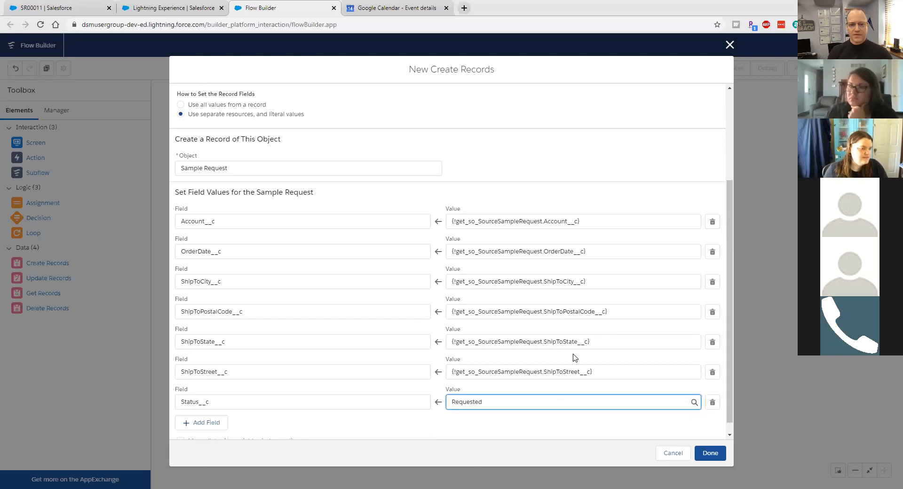
left_click(181, 429)
scroll(328, 349, "down", 1)
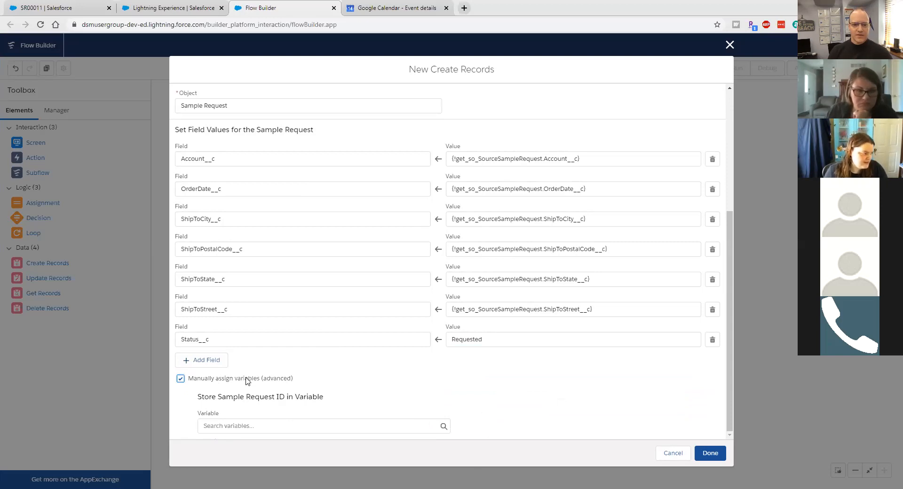
Step: Store the new record ID in a new Text variable var_NewSampleRequest_Id
left_click(232, 427)
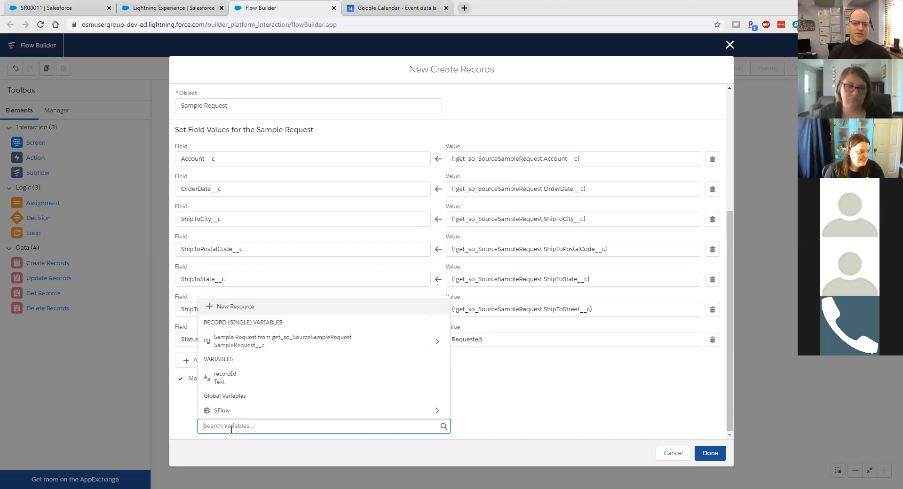
left_click(250, 306)
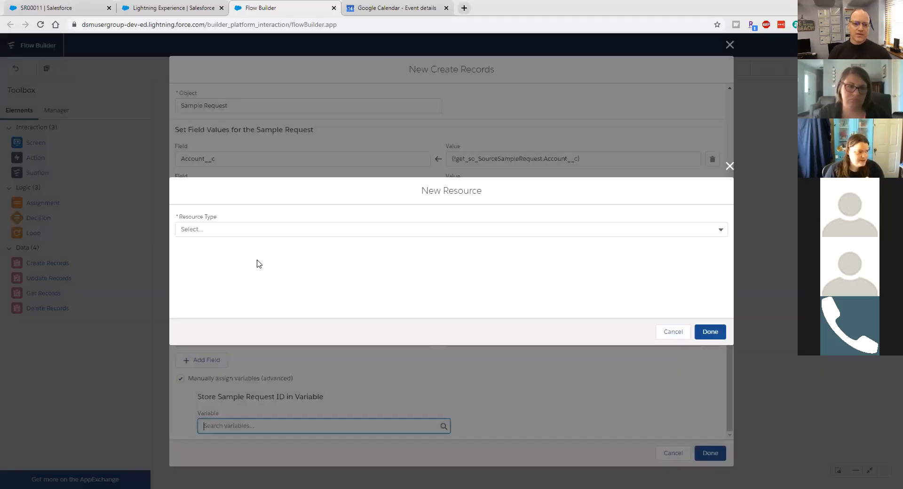
left_click(249, 229)
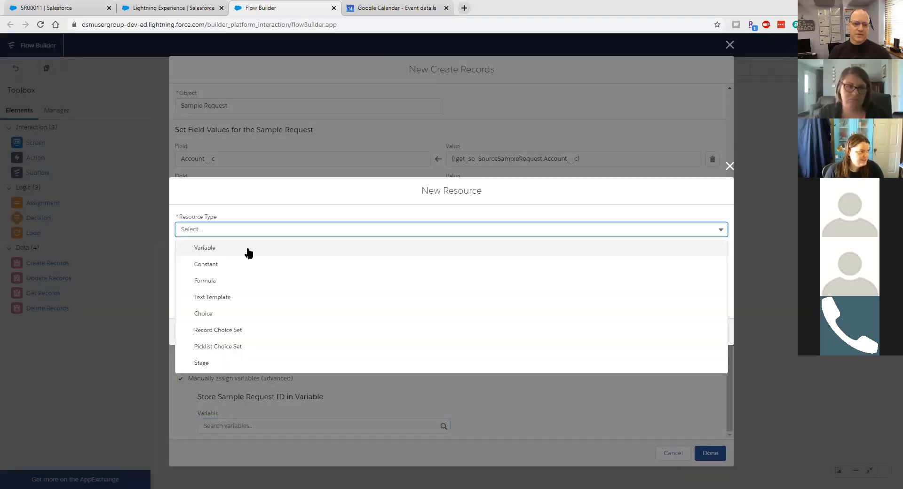
left_click(247, 252)
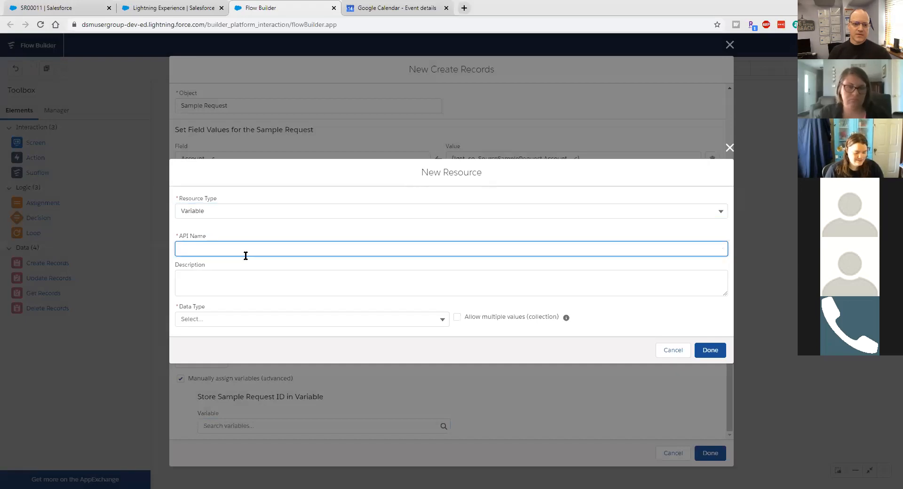
type("var")
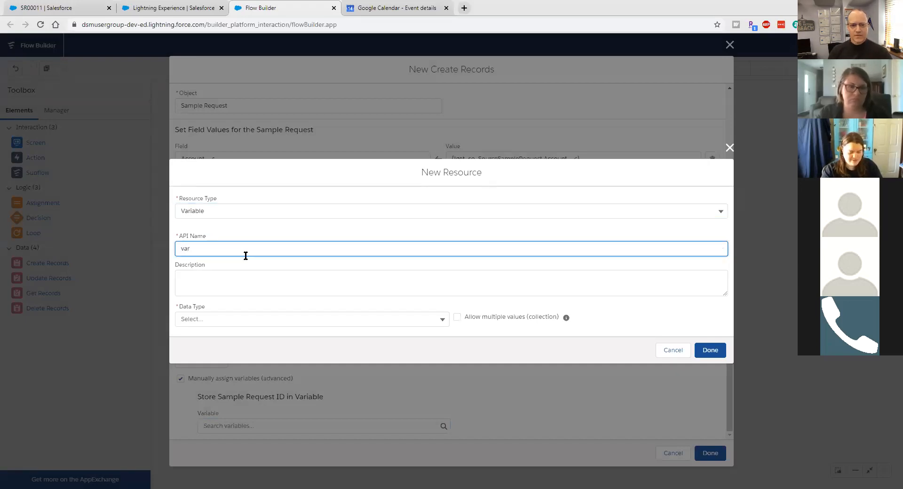
type("_NewSampleRequest_Id")
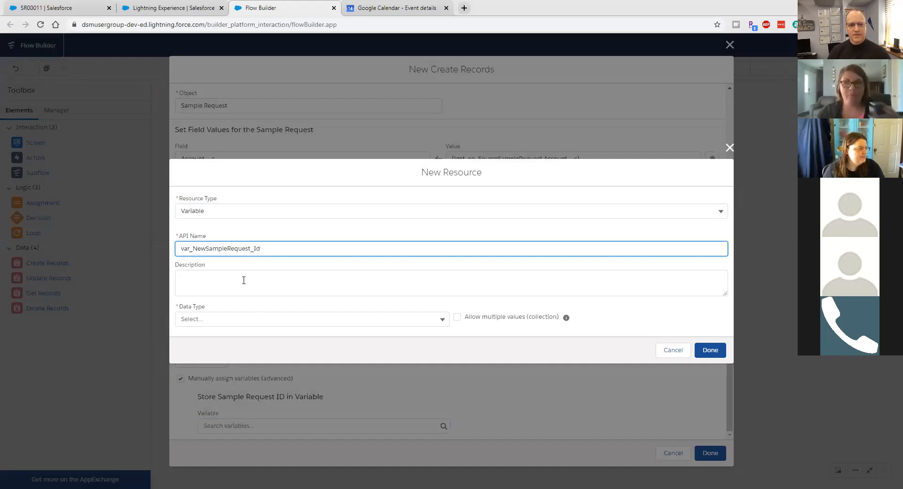
left_click(232, 321)
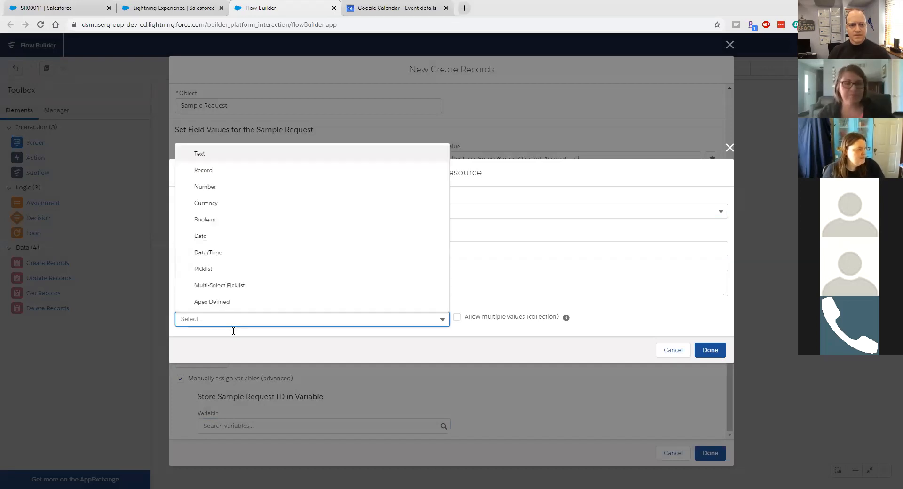
left_click(203, 153)
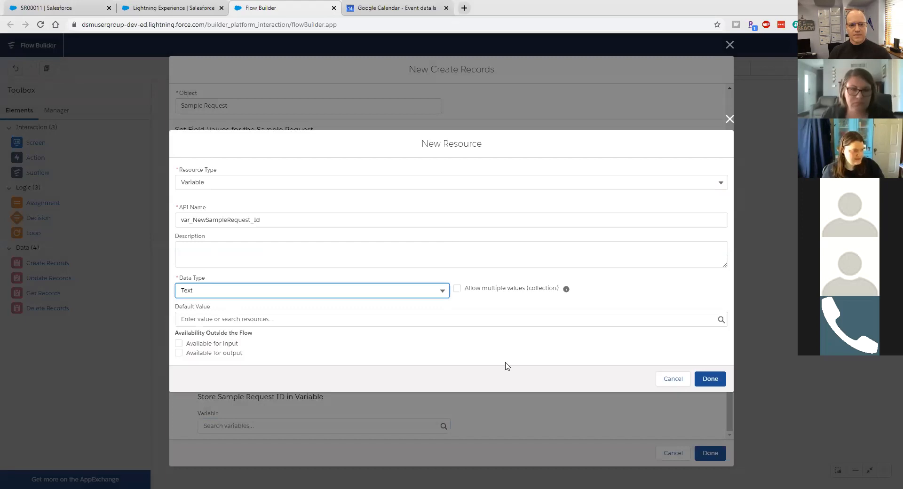
left_click(708, 378)
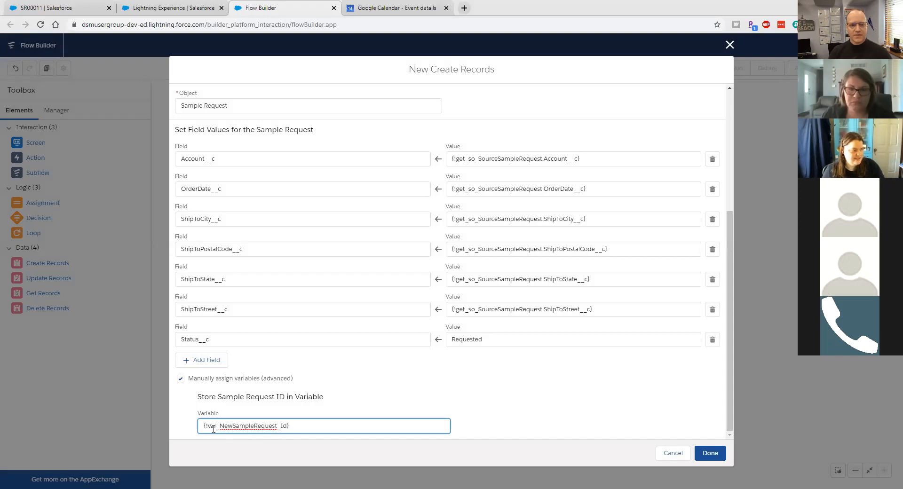
Step: Save create_NewSampleRequest and select it on the canvas
left_click(710, 453)
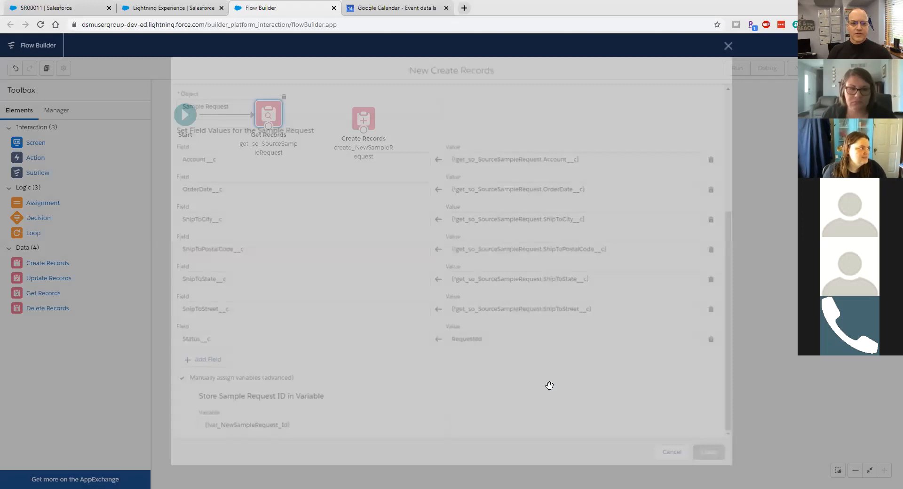
left_click(370, 119)
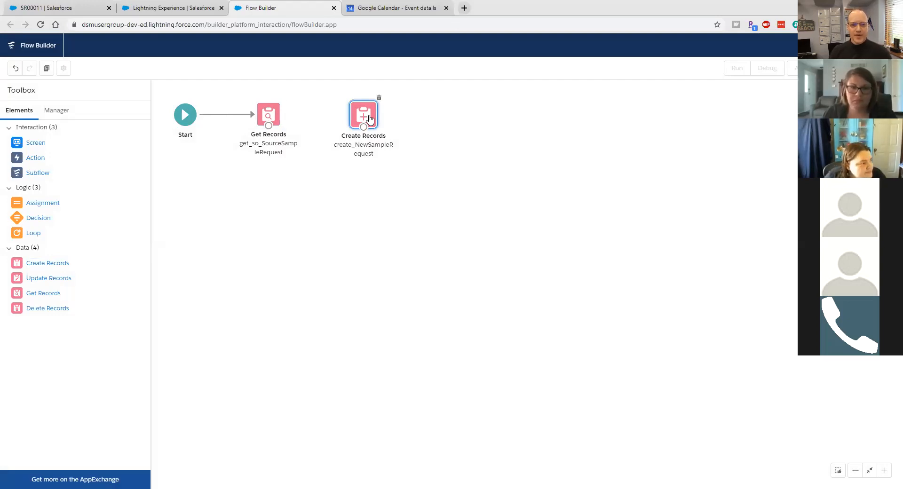
Step: Reopen create_NewSampleRequest and review its field mappings and the stored ID variable
double_click(370, 117)
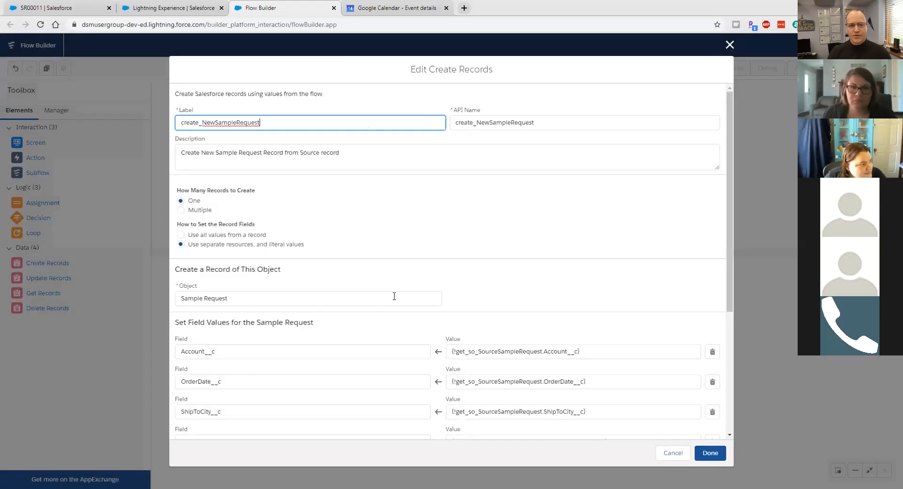
scroll(394, 296, "down", 4)
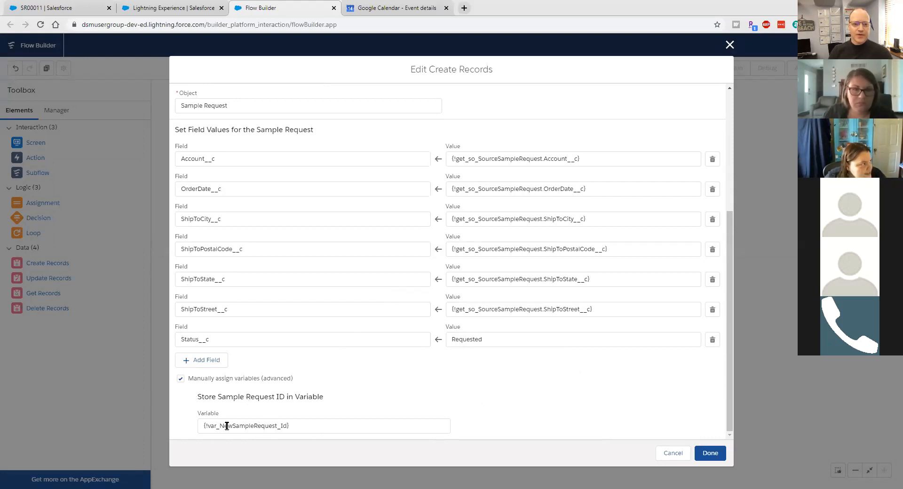
scroll(250, 371, "up", 3)
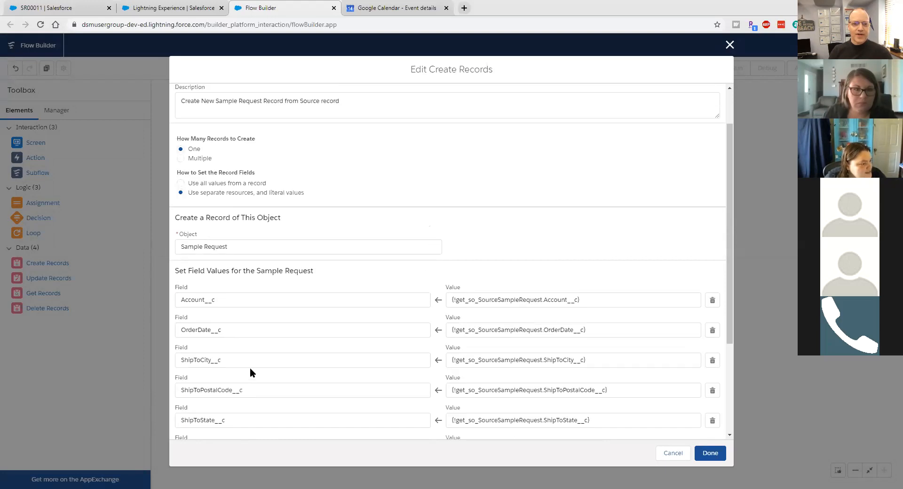
scroll(250, 369, "up", 1)
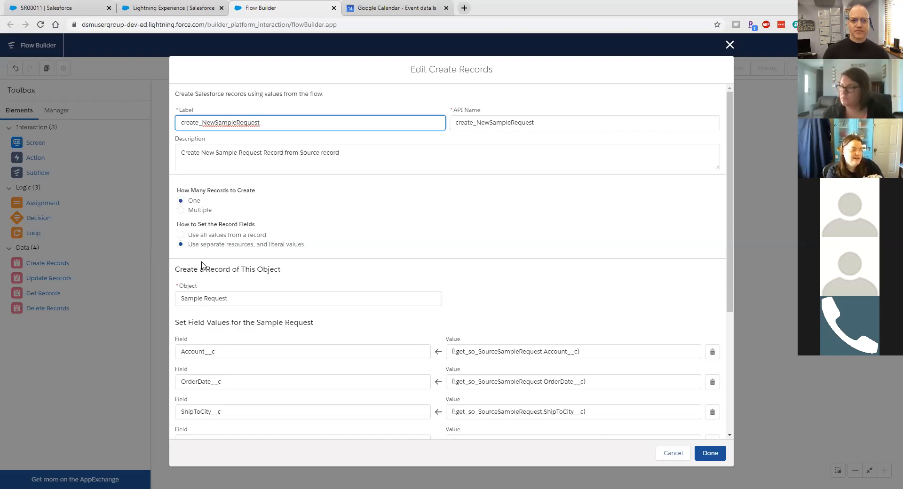
scroll(424, 320, "down", 1)
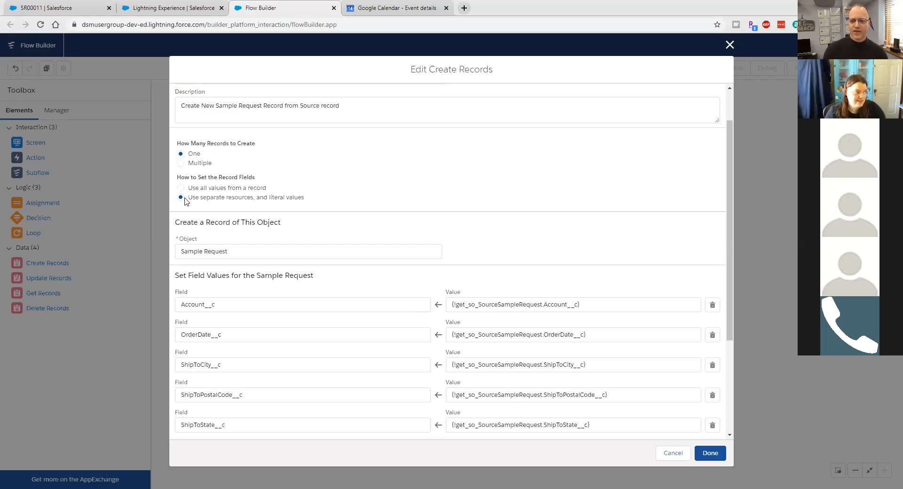
scroll(370, 228, "down", 1)
scroll(370, 227, "down", 3)
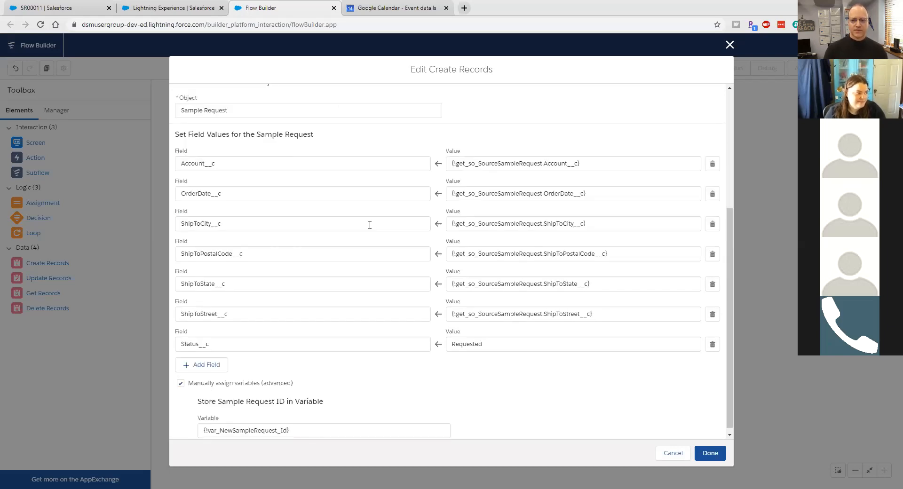
scroll(369, 251, "up", 4)
scroll(370, 254, "up", 1)
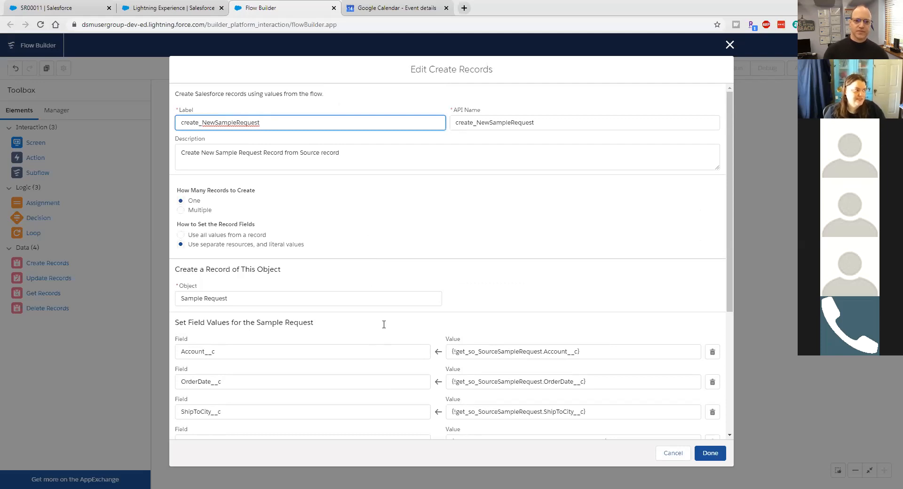
scroll(401, 331, "down", 2)
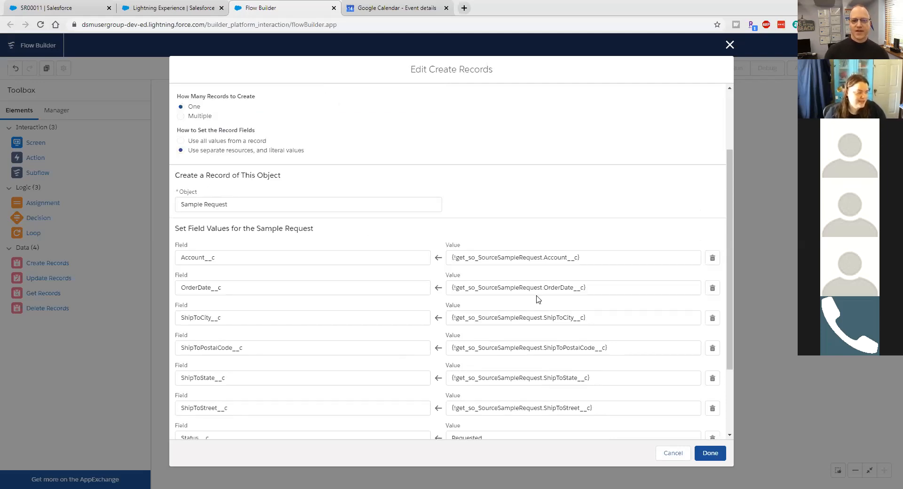
scroll(478, 331, "down", 2)
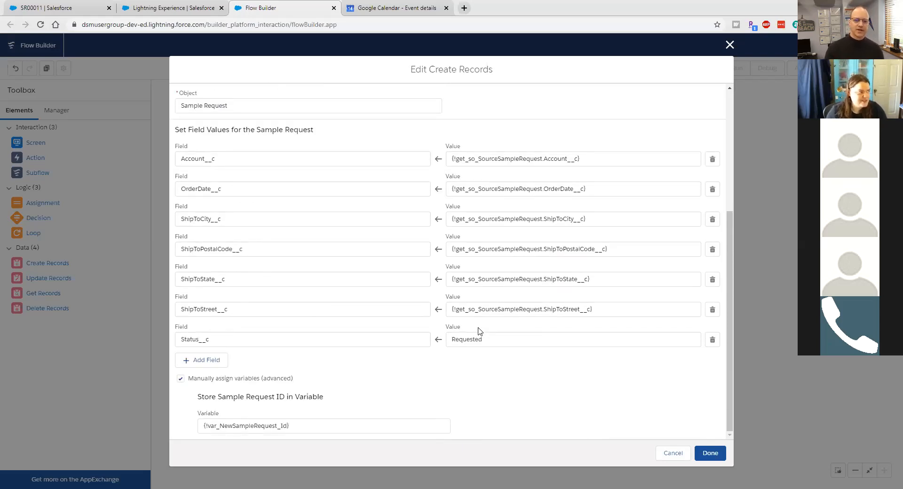
scroll(479, 331, "up", 3)
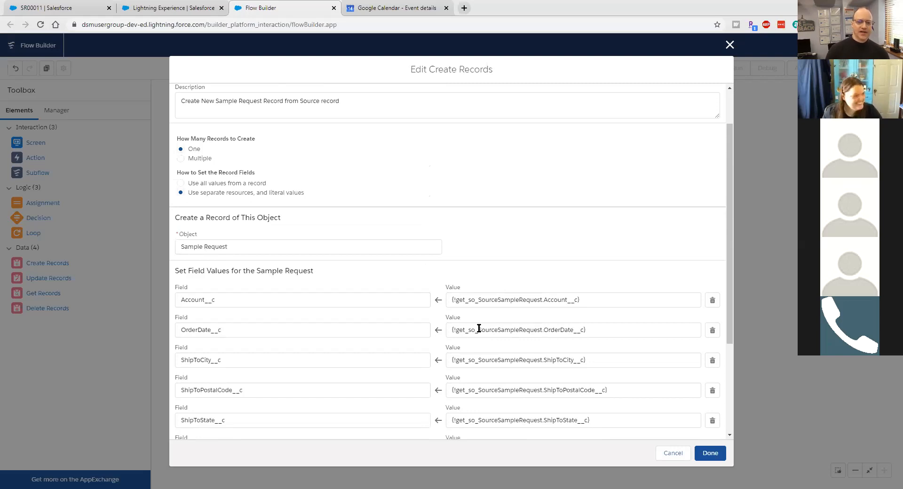
scroll(479, 329, "down", 2)
scroll(478, 329, "down", 1)
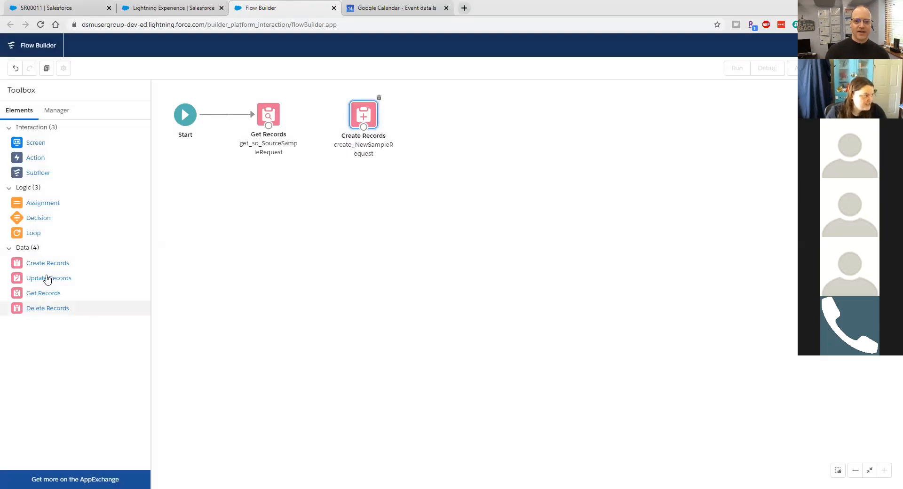
Step: Discard the accidental extra Create Records element and connect Get Records to create_NewSampleRequest
left_click_drag(41, 265, 451, 151)
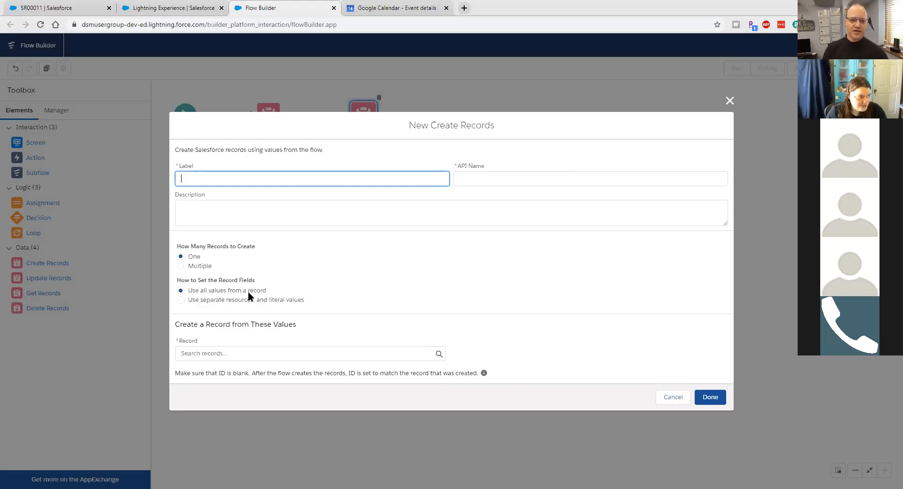
left_click_drag(177, 375, 305, 379)
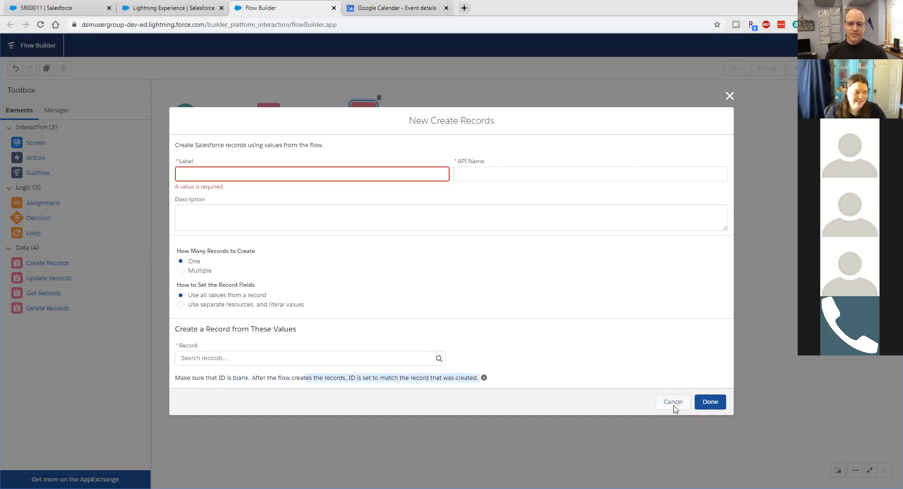
left_click(175, 382)
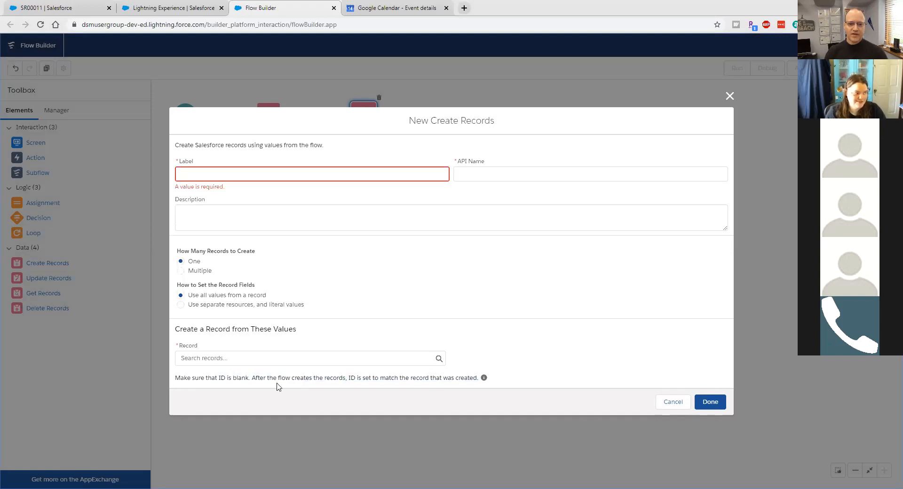
left_click(681, 400)
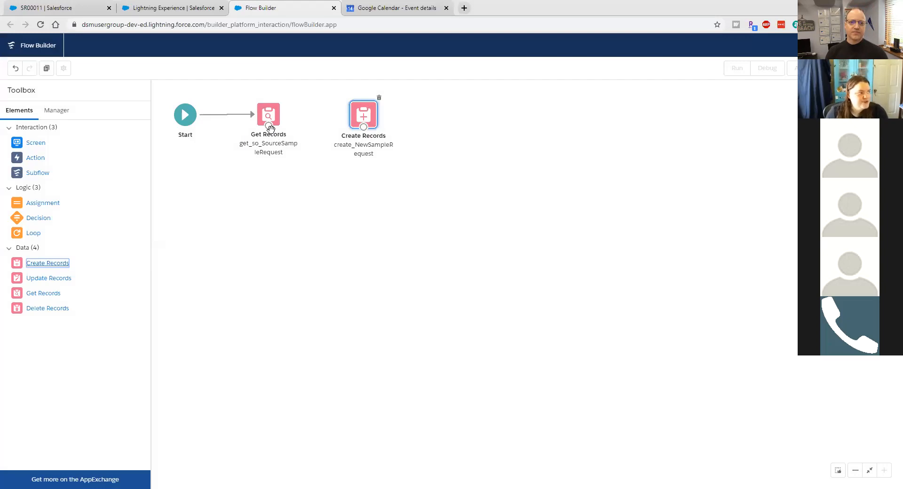
left_click_drag(271, 130, 371, 117)
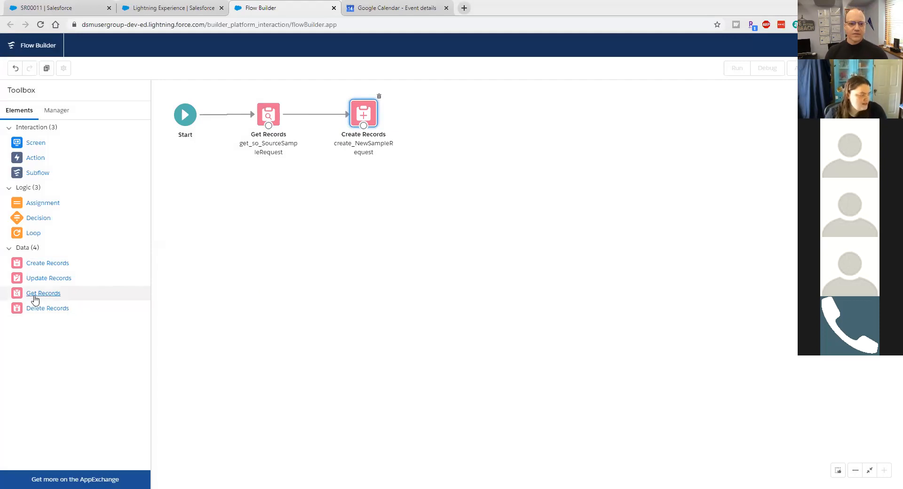
Step: Add a Get Records element labelled get_soCol_SourceSampleRequestProduct, described as getting Sample Request Products from the source
left_click_drag(35, 299, 361, 202)
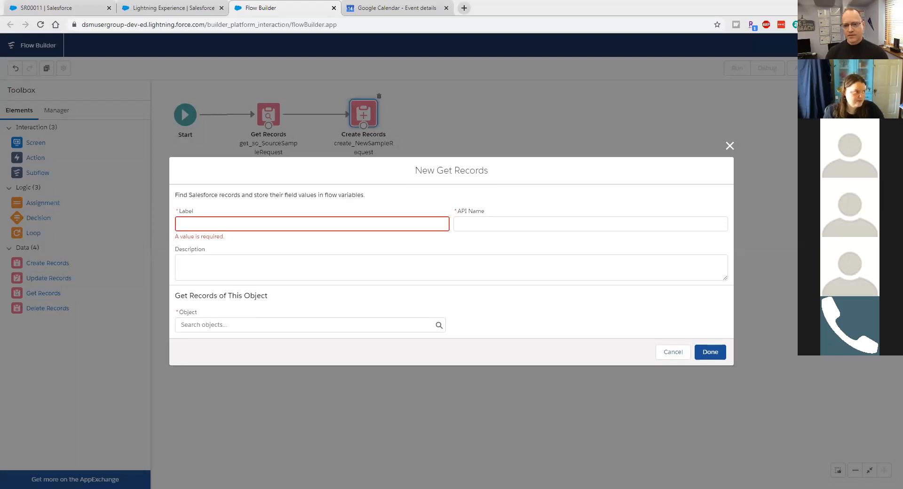
left_click(394, 216)
type("get_soCol_SourceSampleRequestProduct")
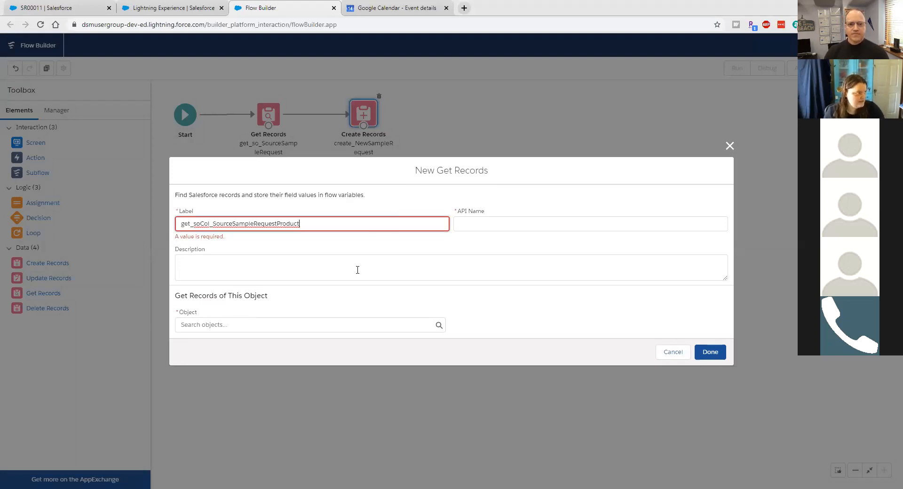
left_click(359, 268)
type("Get ")
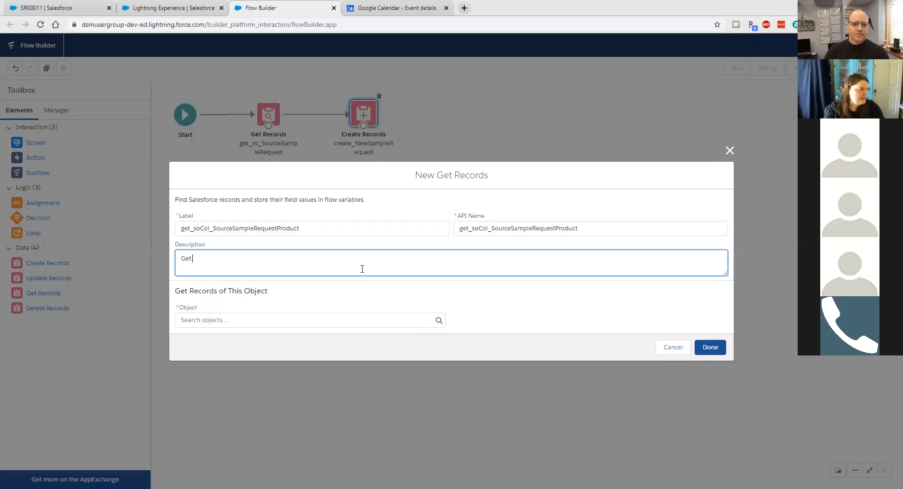
type("S")
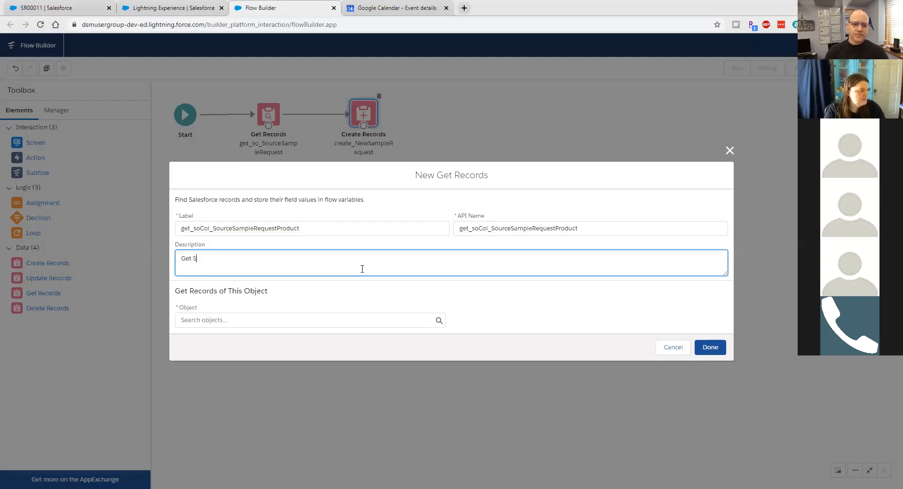
type("ample Reques")
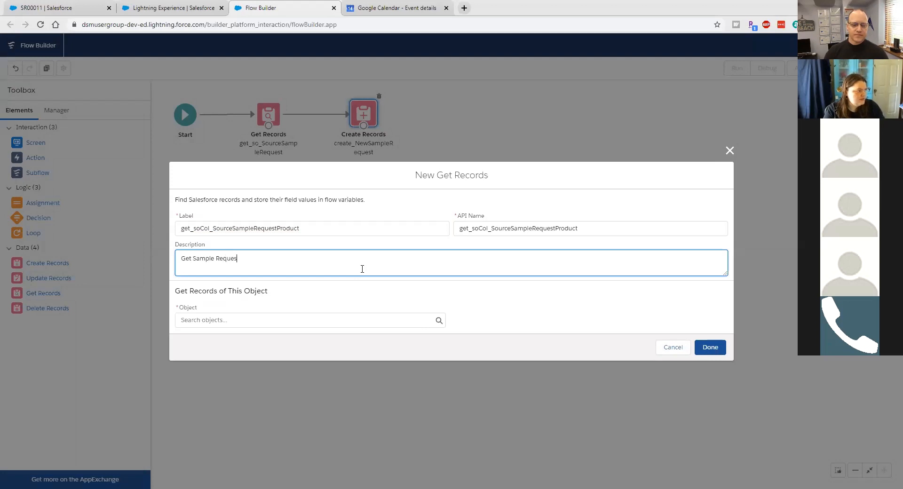
type("t Products from Source Smap")
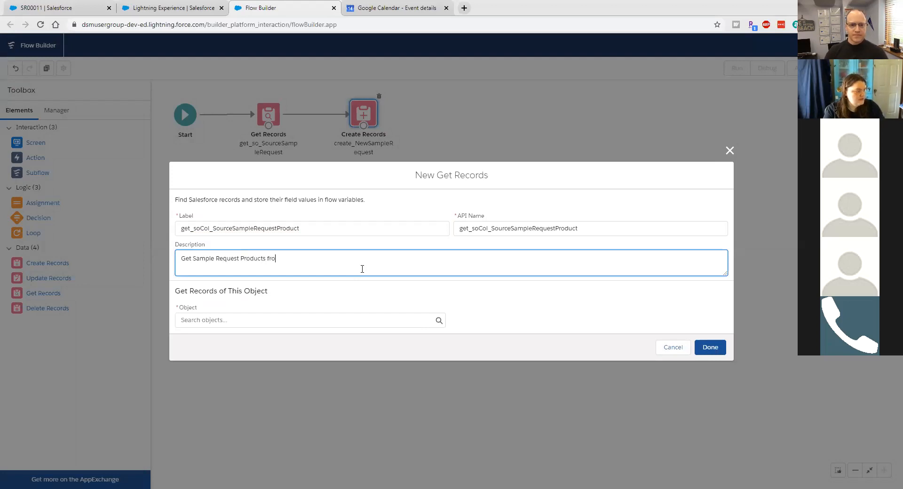
key("BackSpace")
key("BackSpace")
key("BackSpace")
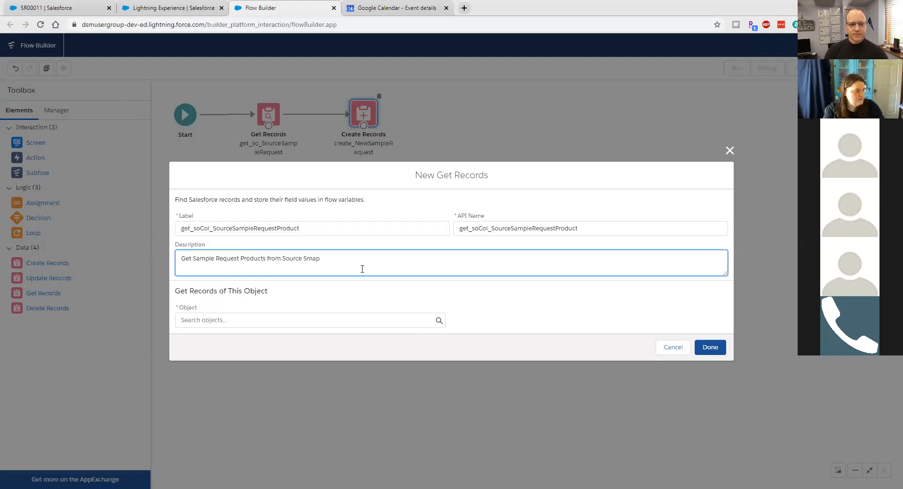
type("ample Request")
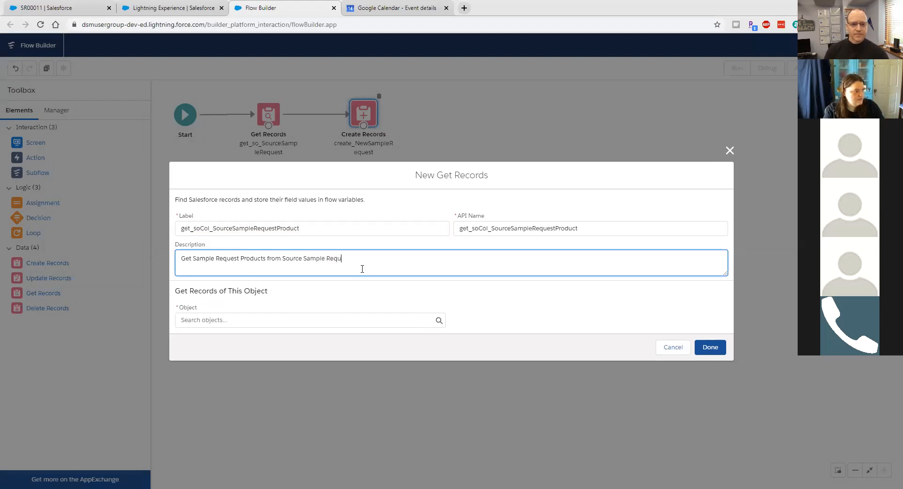
left_click(327, 317)
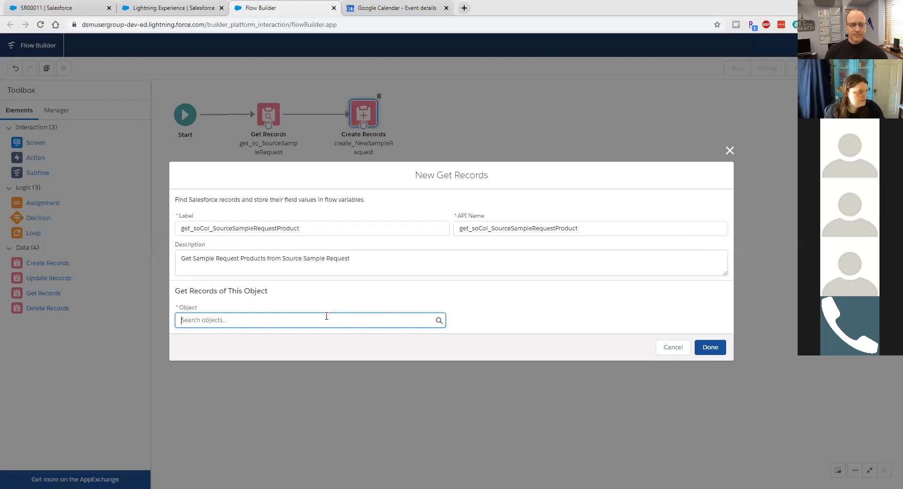
Step: Query all Sample Request Product records where SampleRequest__c equals {!recordId}, and save the step
type("sample")
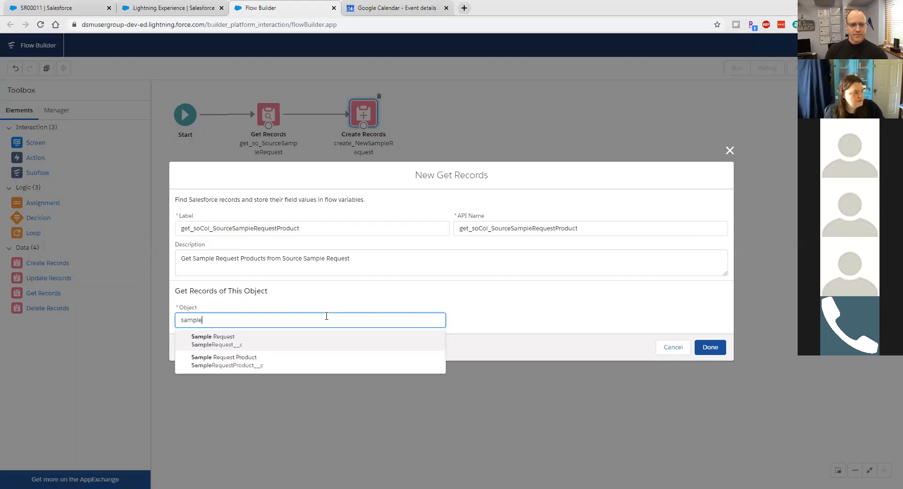
left_click(318, 362)
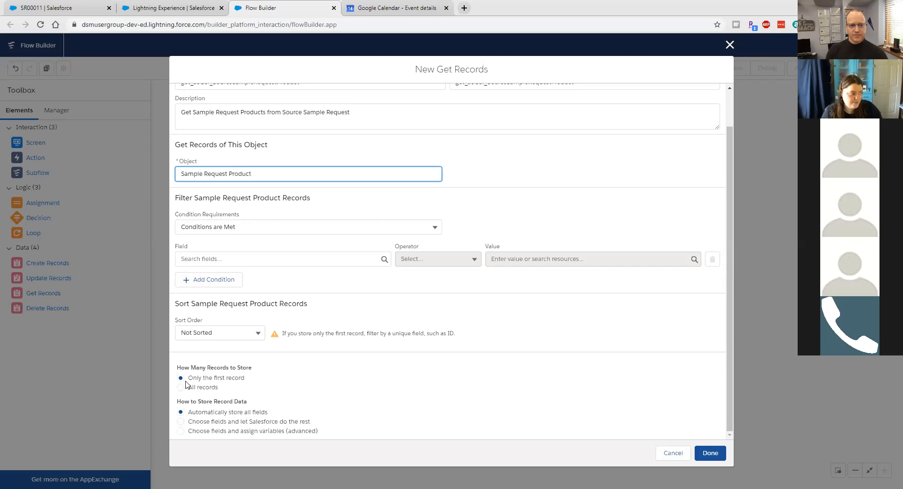
left_click(180, 389)
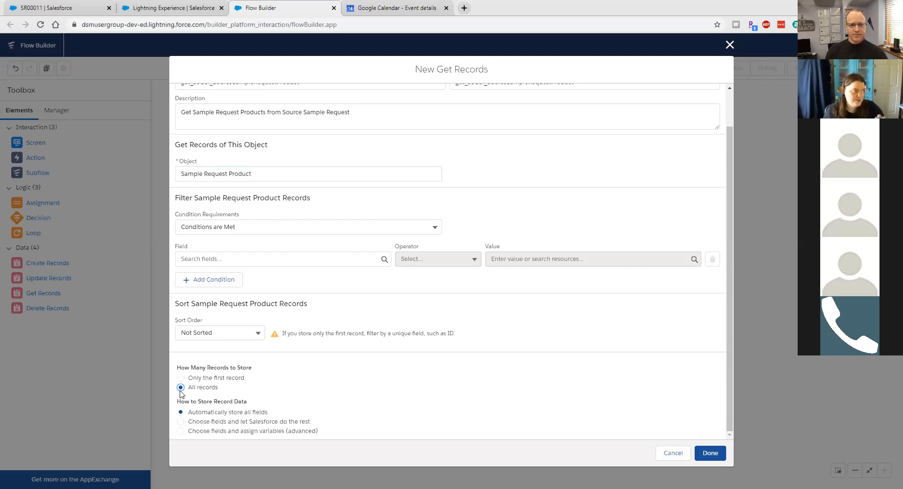
left_click(244, 260)
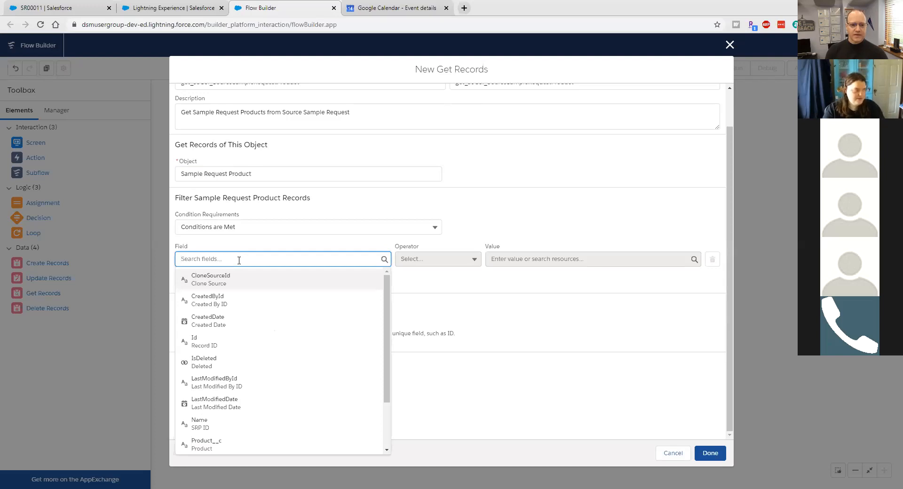
type("sample")
key("Return")
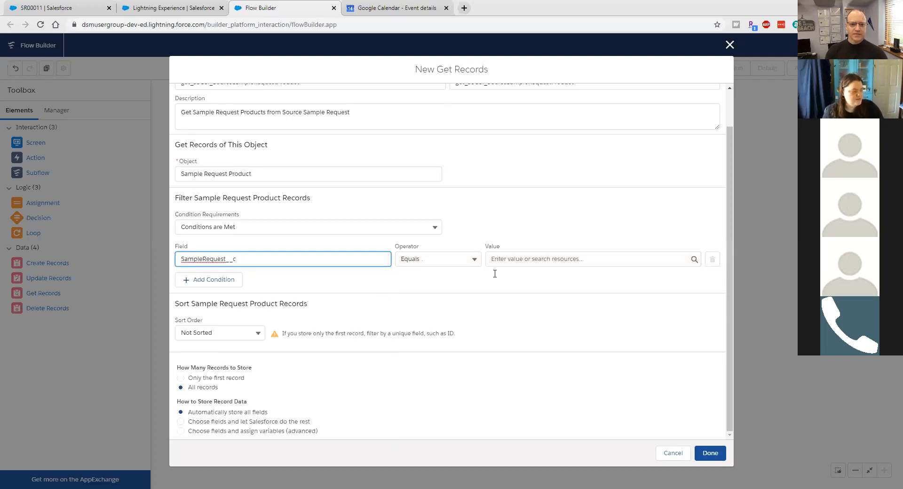
left_click(509, 256)
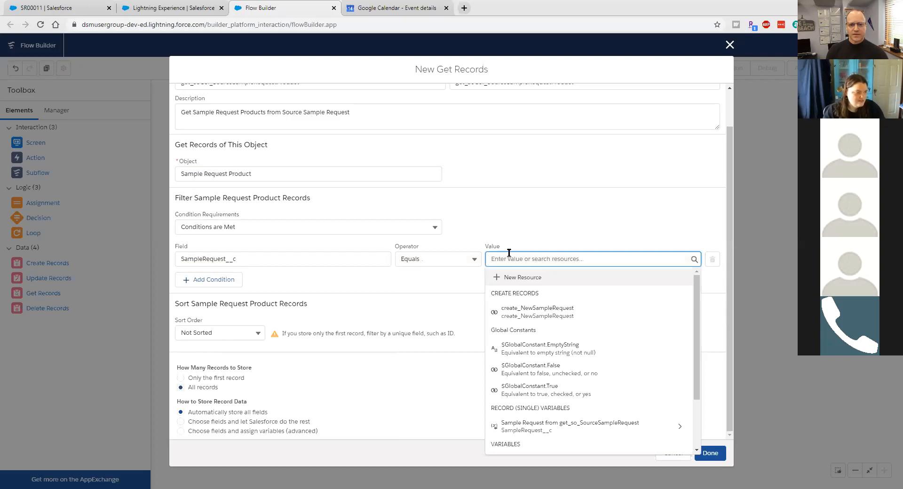
type("re")
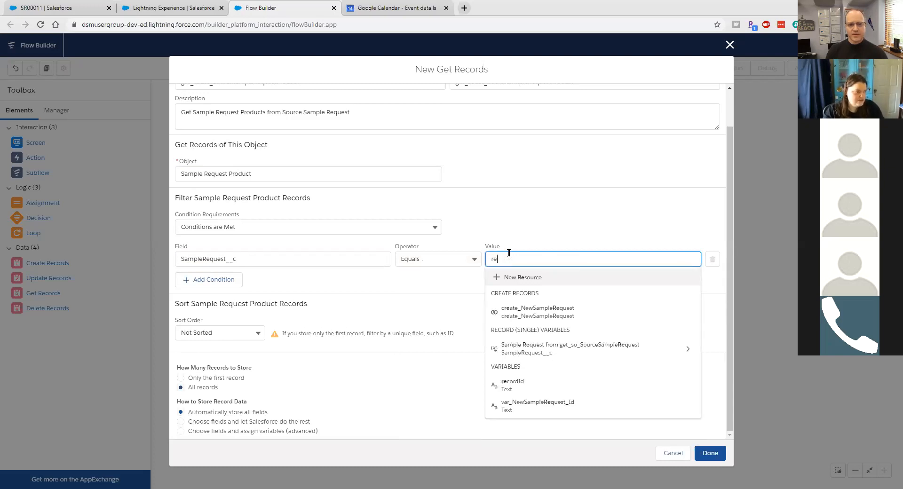
left_click(574, 385)
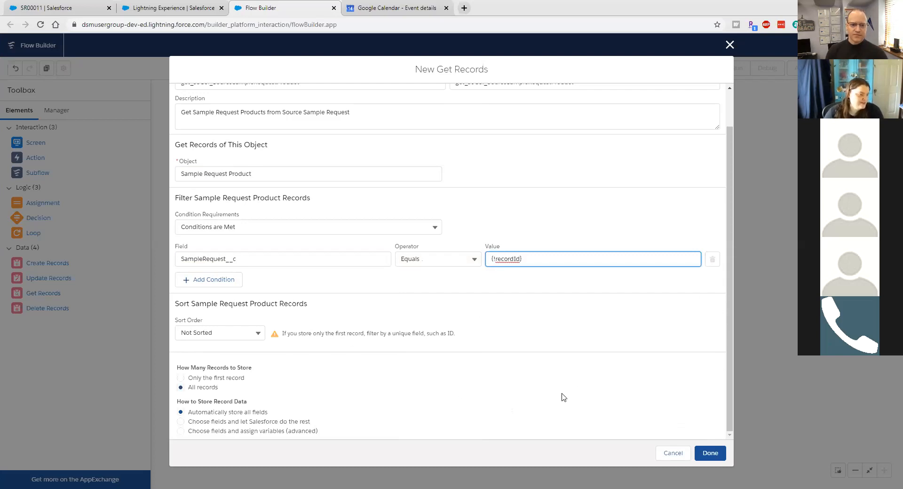
left_click(709, 453)
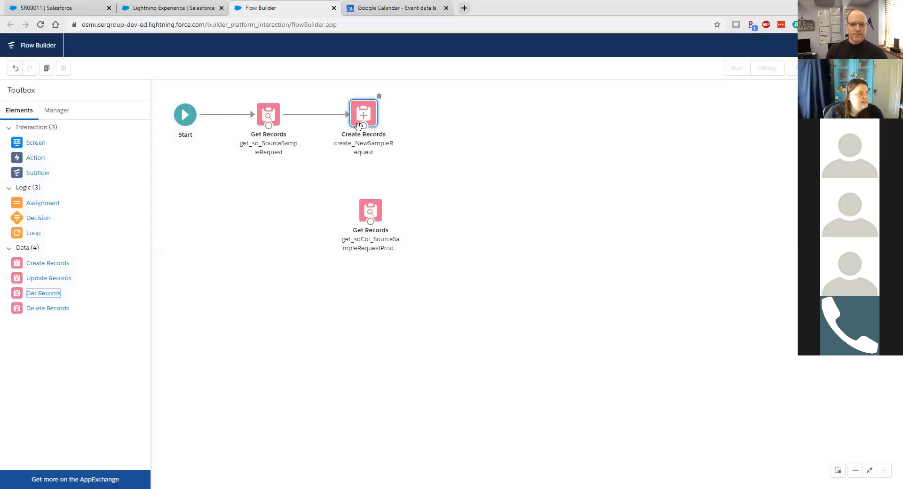
Step: Connect create_NewSampleRequest to get_soCol_SourceSampleRequestProduct, then place a Loop element on the canvas
left_click_drag(364, 126, 363, 216)
left_click(368, 215)
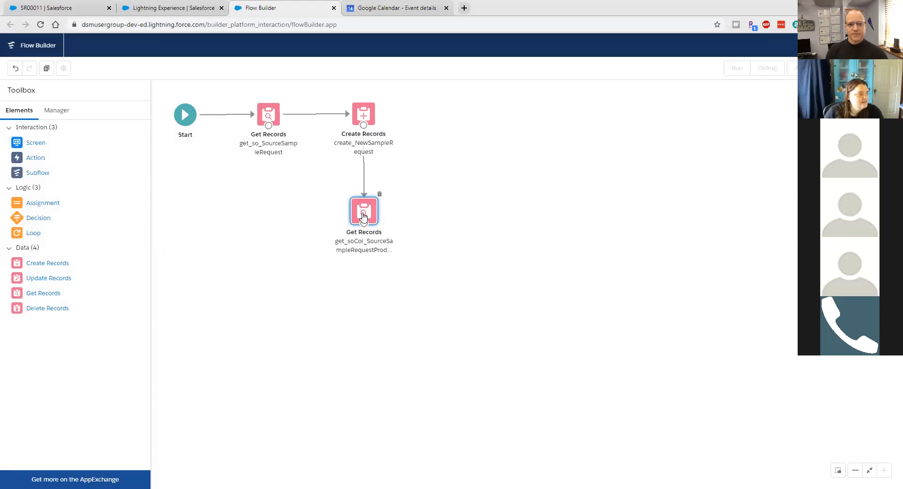
left_click_drag(362, 216, 362, 218)
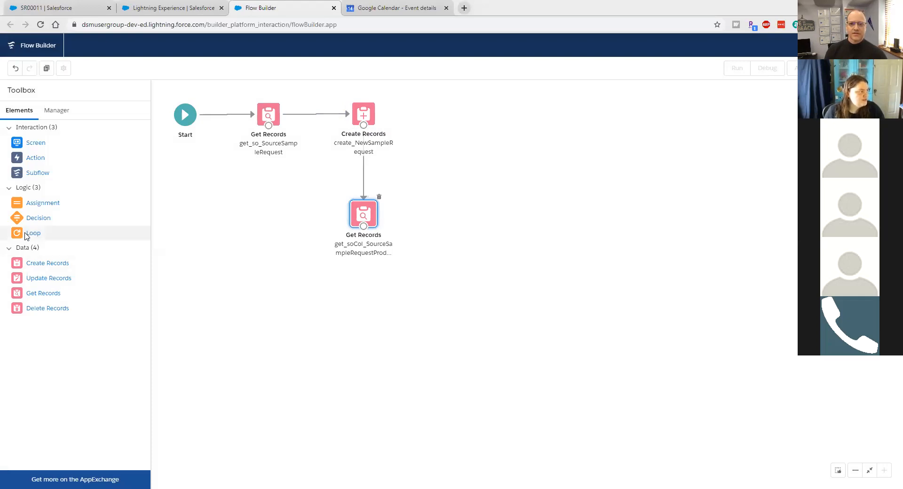
left_click_drag(47, 234, 481, 217)
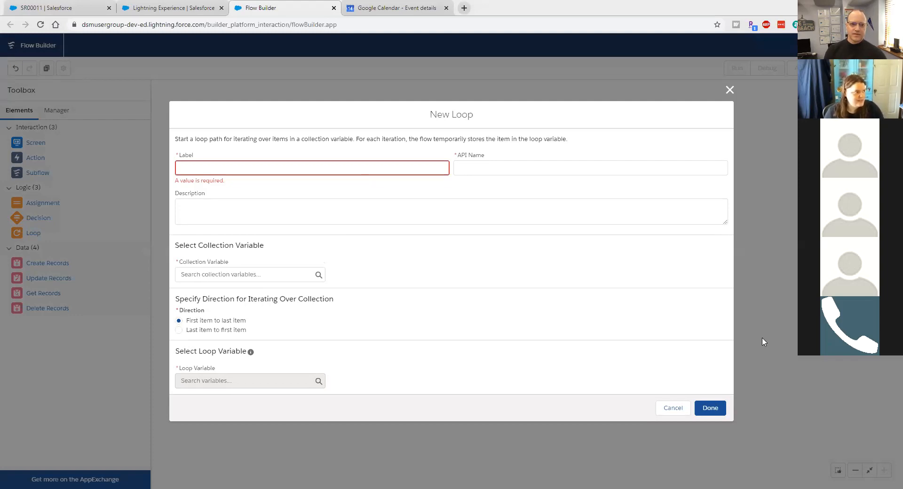
Step: Label the loop loop_SampleRequestProducts and set its collection to get_soCol_SourceSampleRequestProduct
left_click(344, 165)
type("loop_SampleRequestProducts")
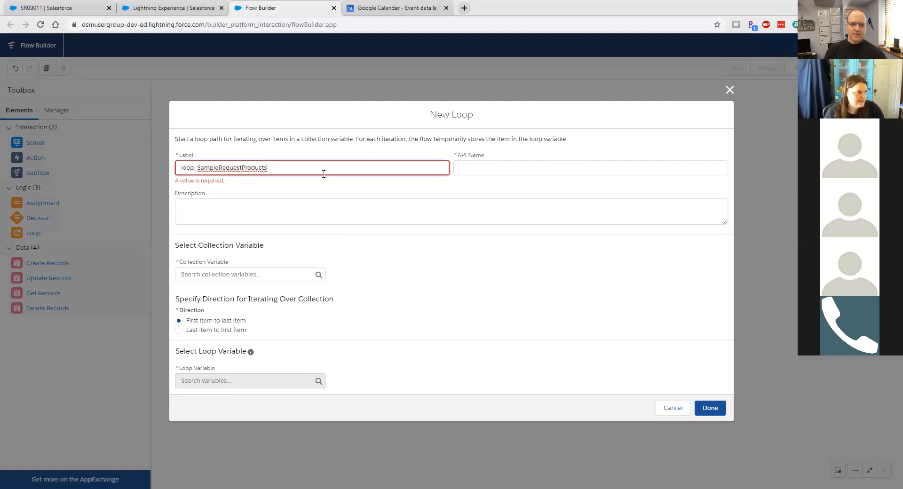
left_click(317, 218)
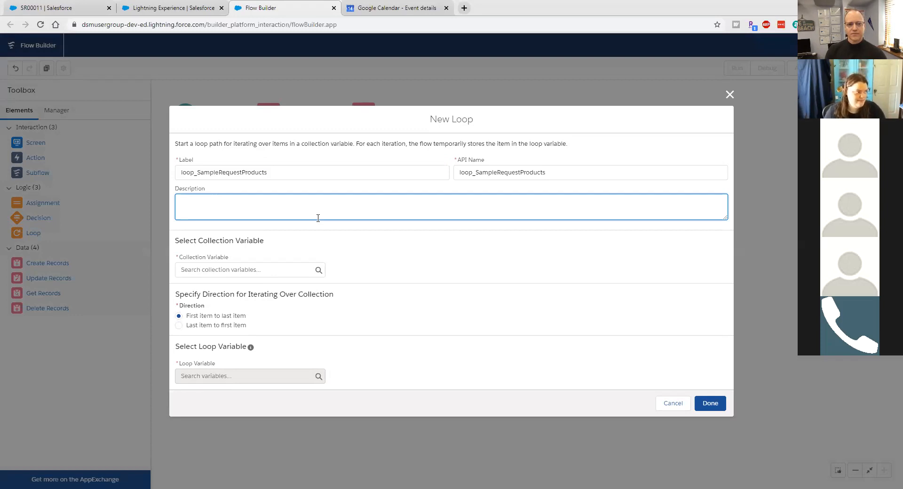
left_click(291, 270)
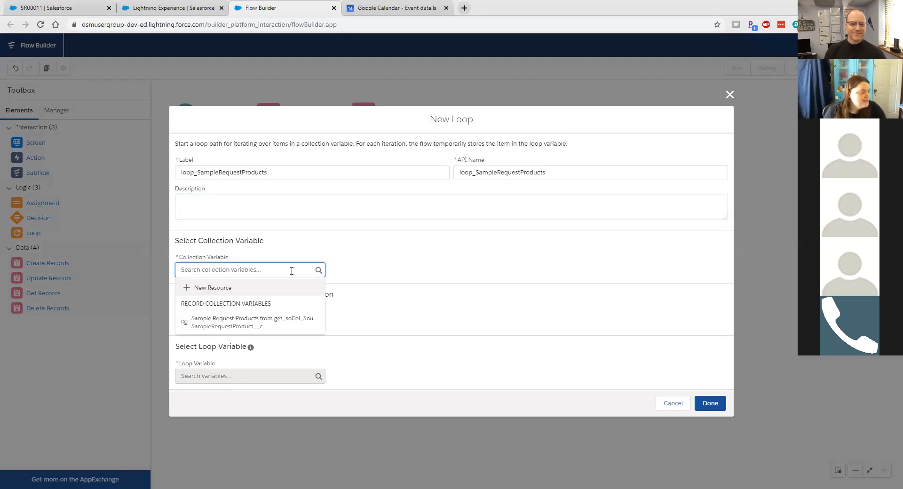
left_click(285, 325)
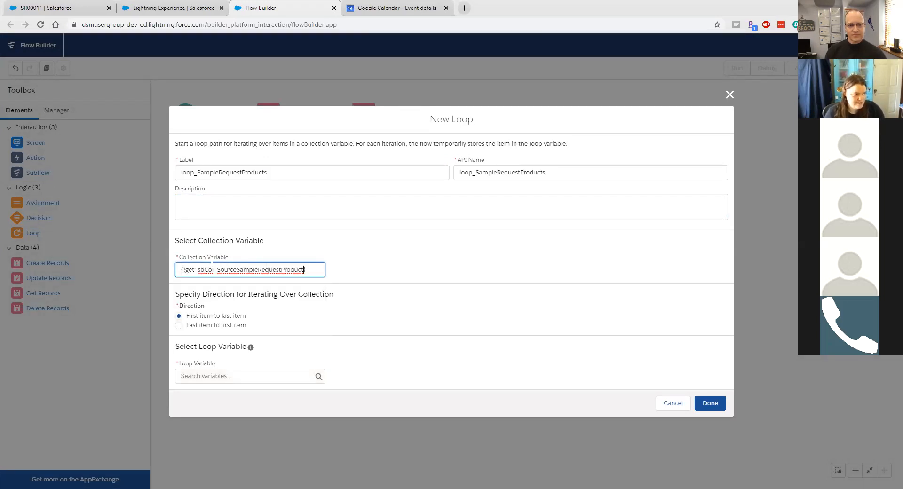
left_click(320, 274)
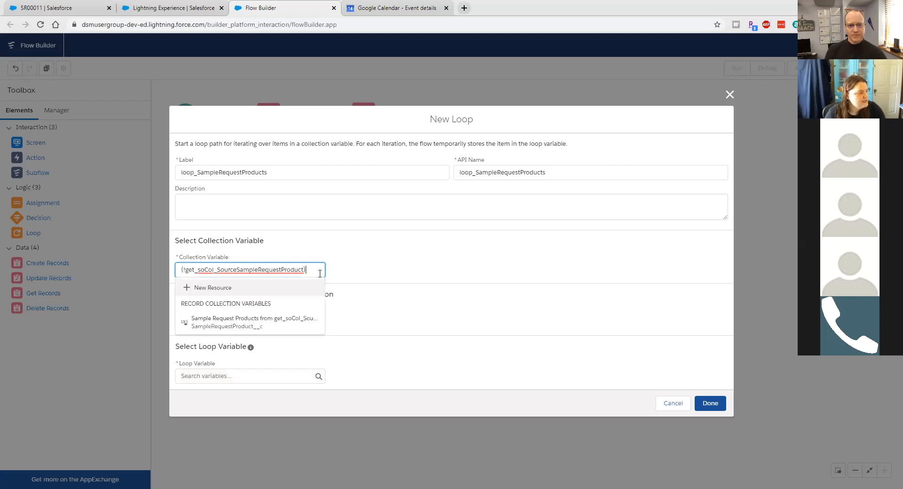
left_click(395, 259)
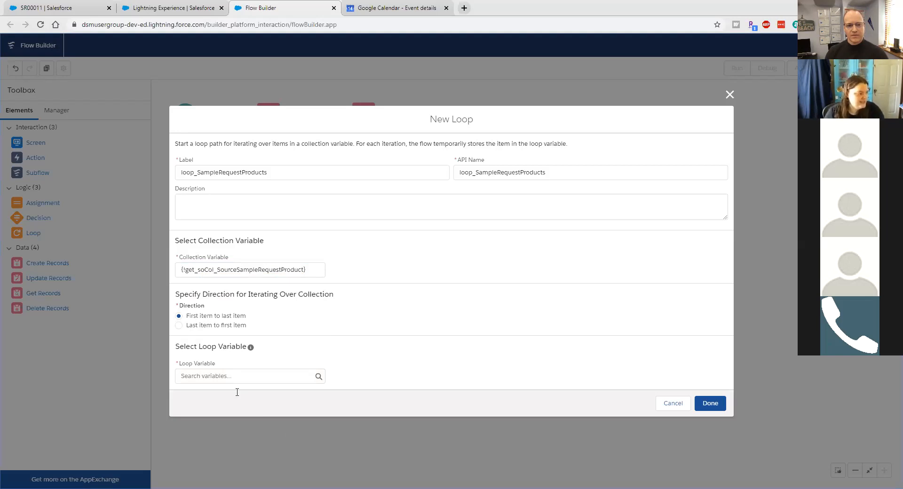
Step: Create a new variable resource for the loop variable, named so_SourceSampleRequestProduct
left_click(221, 375)
left_click(217, 398)
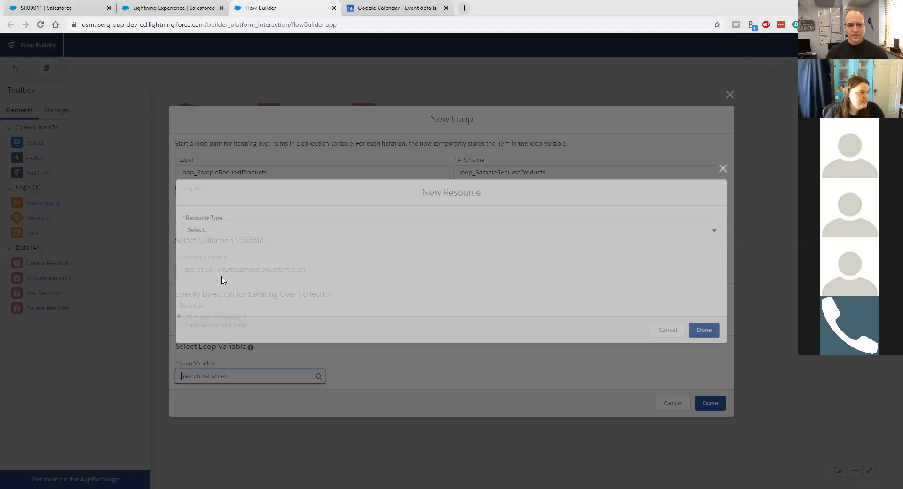
left_click(211, 229)
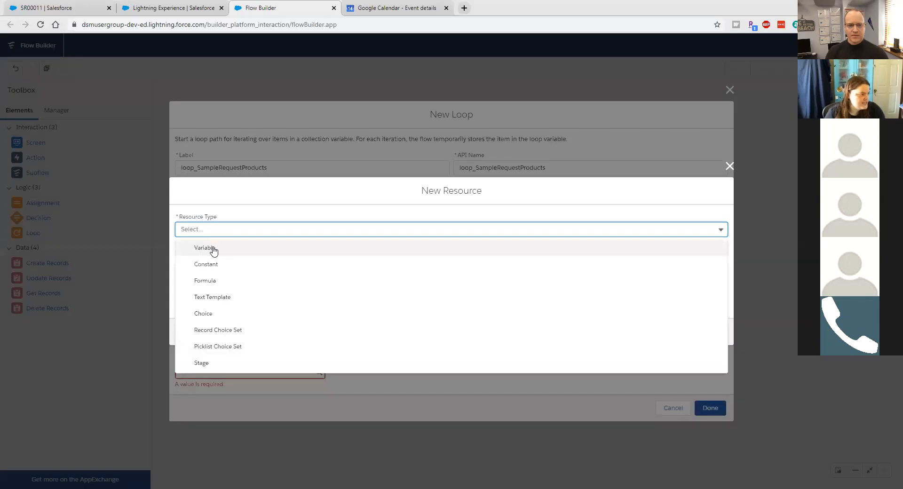
left_click(216, 246)
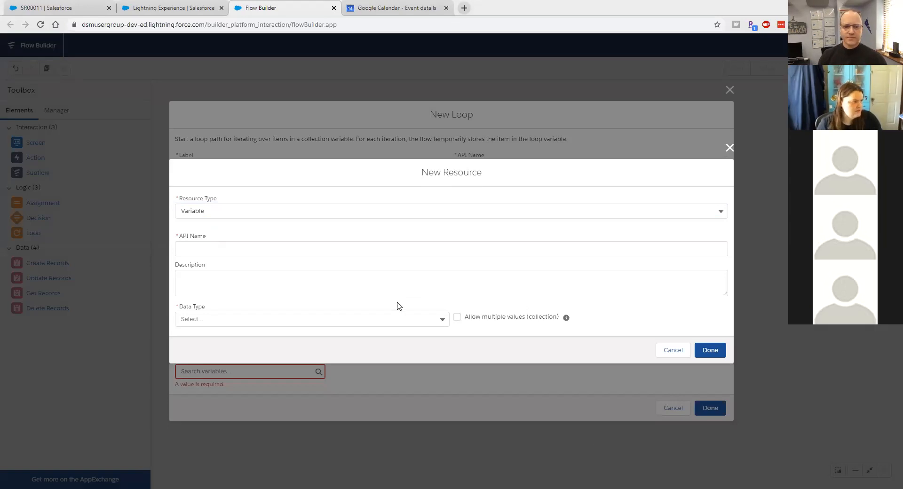
left_click(316, 257)
type("so_SourceSampleRequestProduct")
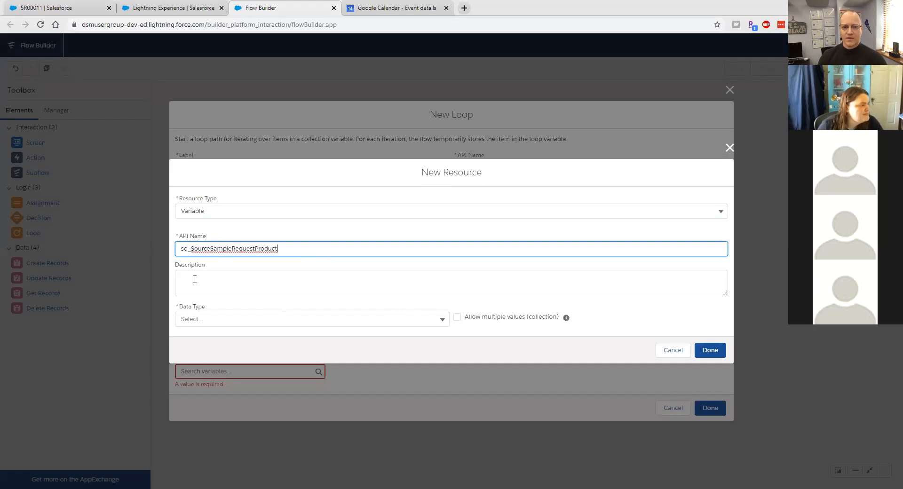
Step: Make it a Sample Request Product record variable, then save the variable and the loop
left_click(198, 320)
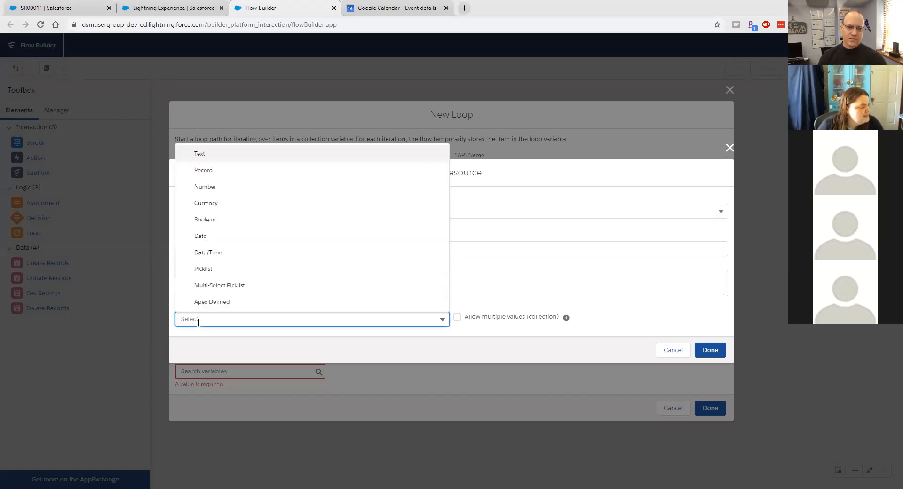
left_click(214, 170)
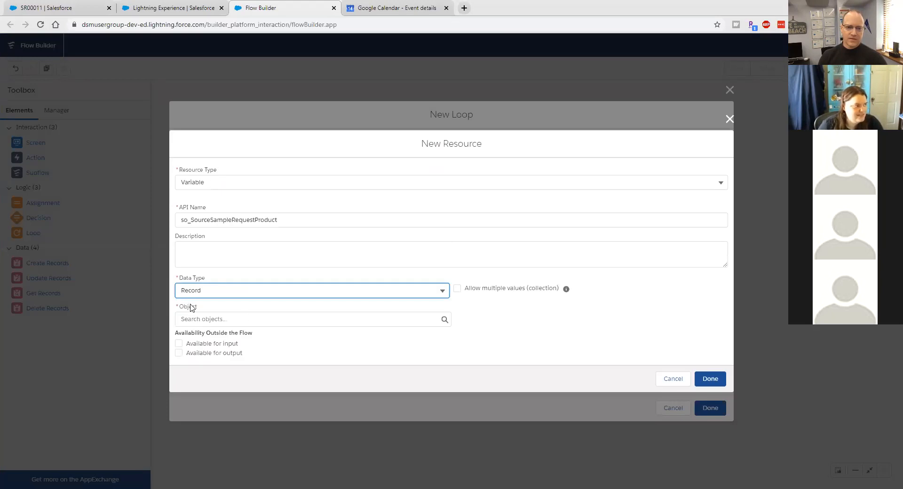
left_click(262, 324)
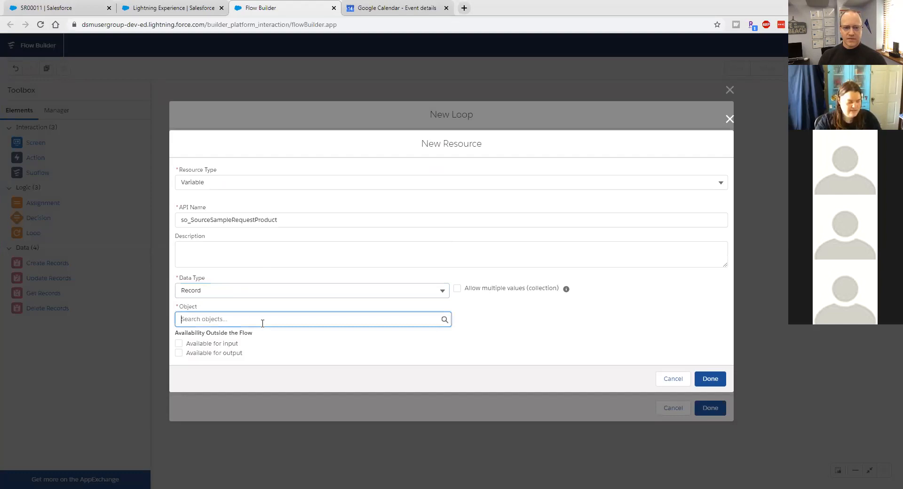
type("sample")
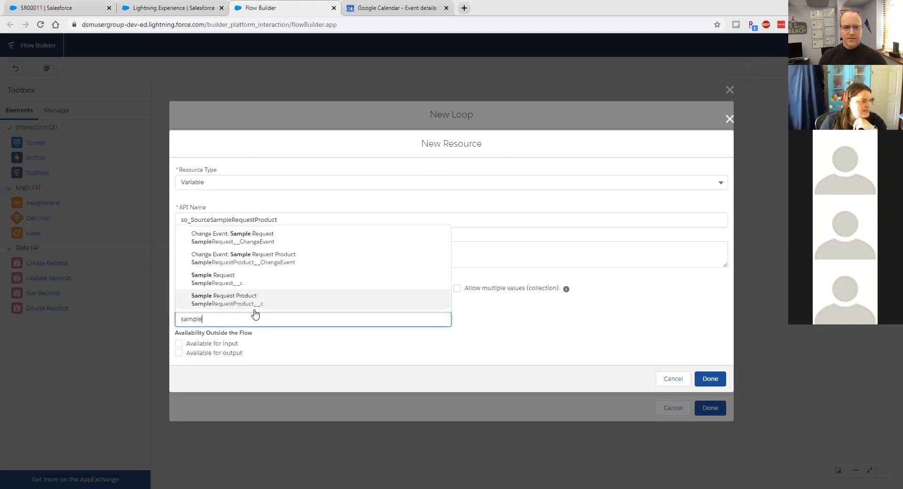
left_click(254, 308)
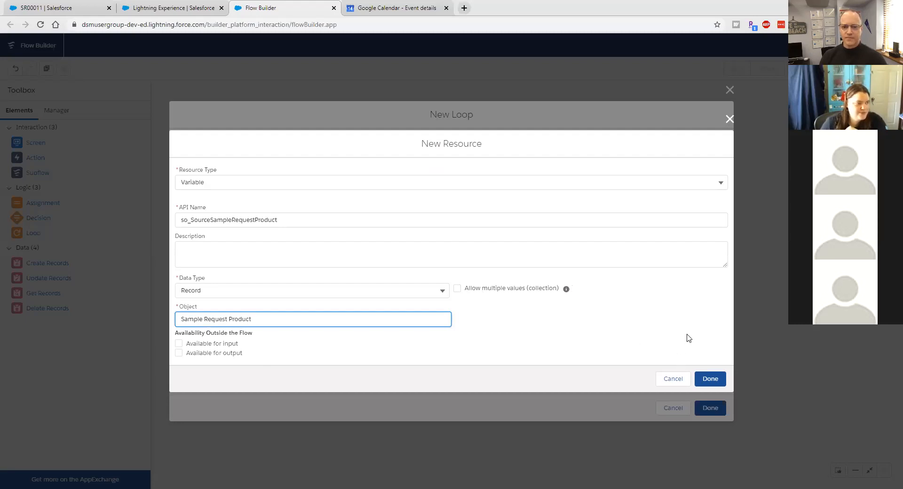
left_click(705, 378)
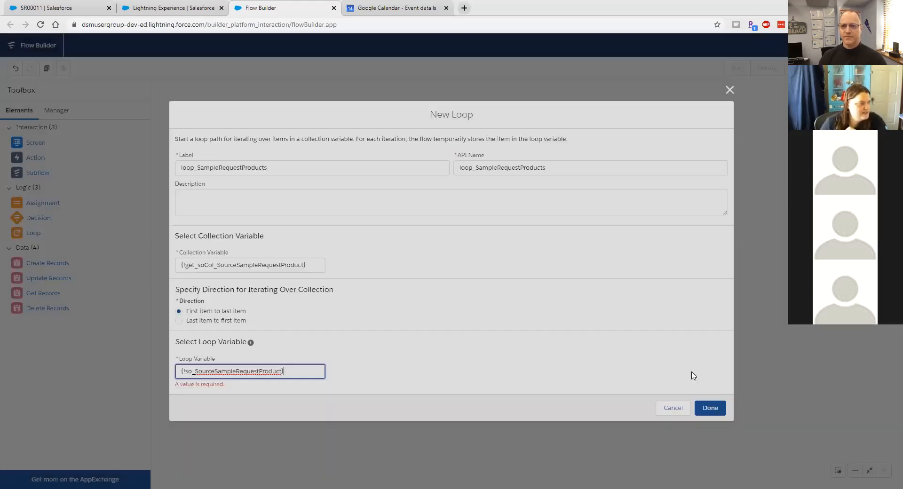
left_click(721, 408)
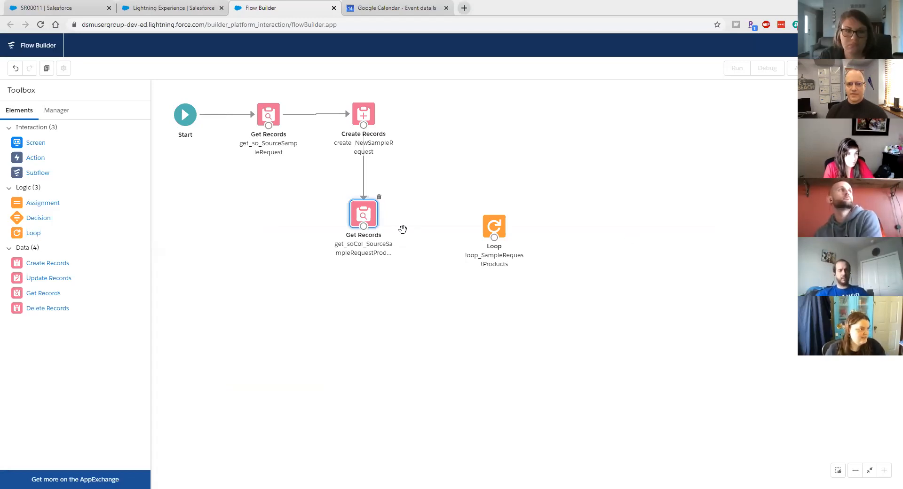
Step: Connect get_soCol_SourceSampleRequestProduct to the loop and place a new Assignment element
left_click_drag(365, 230, 493, 215)
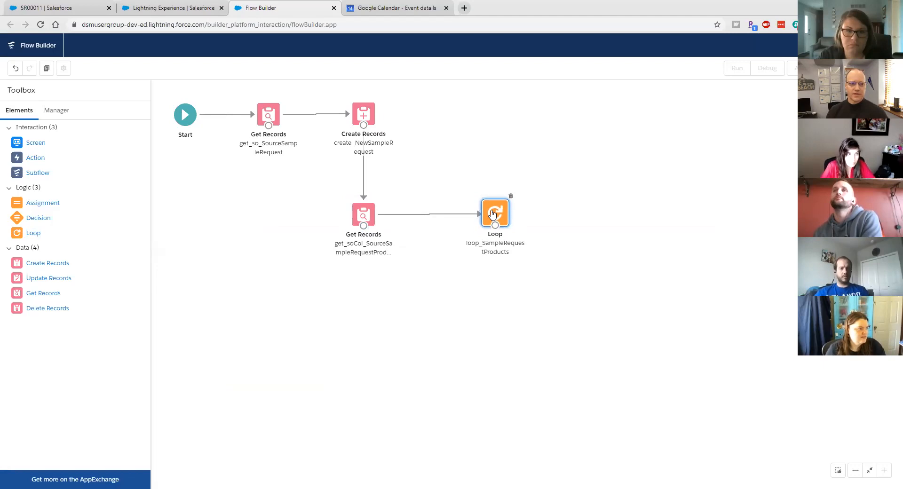
left_click_drag(27, 203, 606, 217)
left_click(207, 209)
Step: Label the assignment assign_NewSampleRequestProduct and describe it as assigning source Sample Request Product values to New Sample Request Product
type("assign_NewSampleRequestProduct")
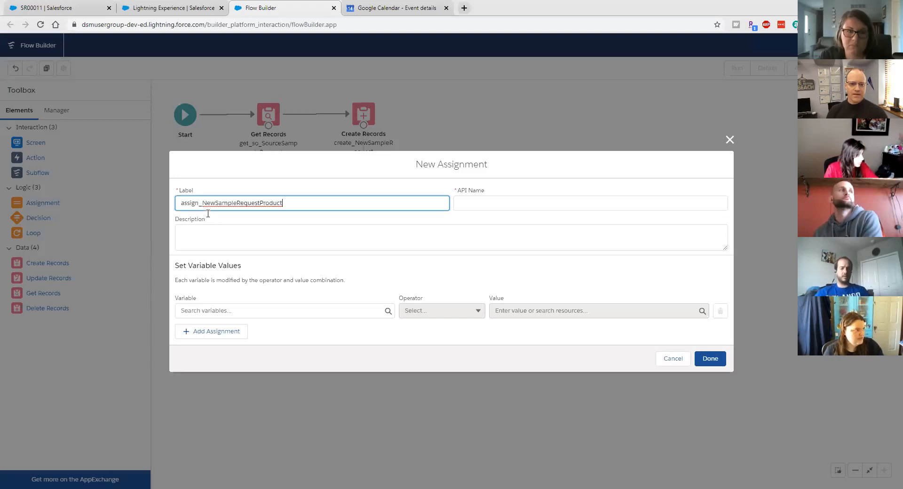
left_click(516, 207)
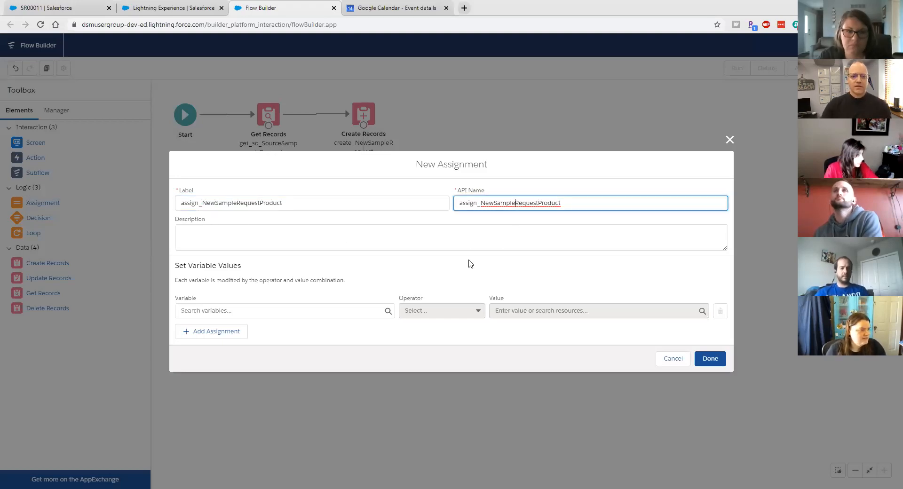
left_click(460, 230)
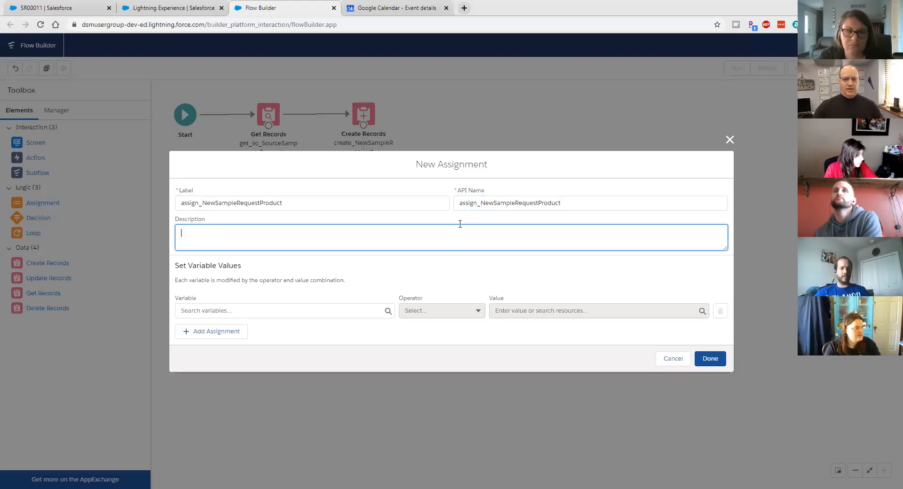
type("Assign")
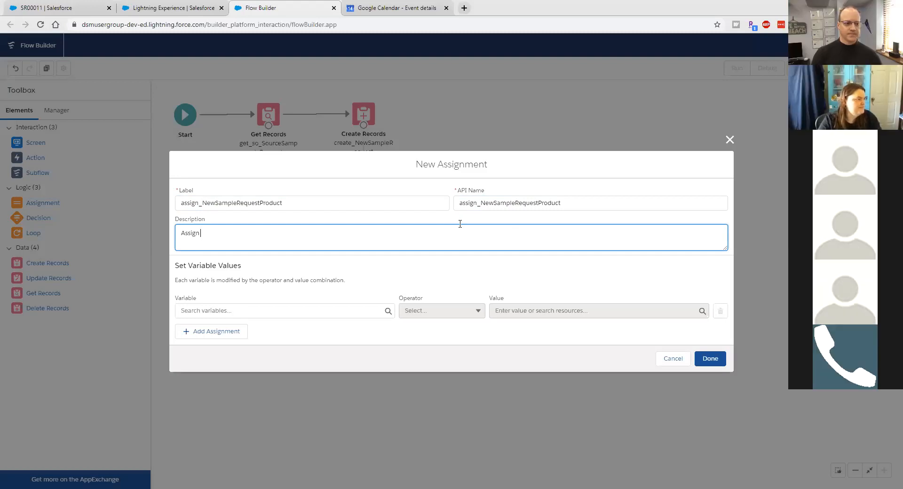
type(" so")
key("BackSpace")
type("sou")
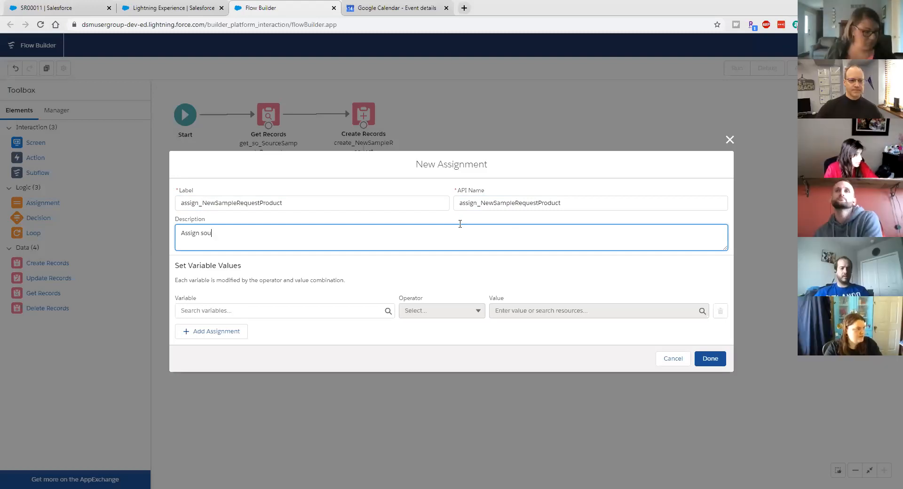
type("ce S")
key("BackSpace")
key("BackSpace")
key("BackSpace")
key("BackSpace")
type("rce Sample Request")
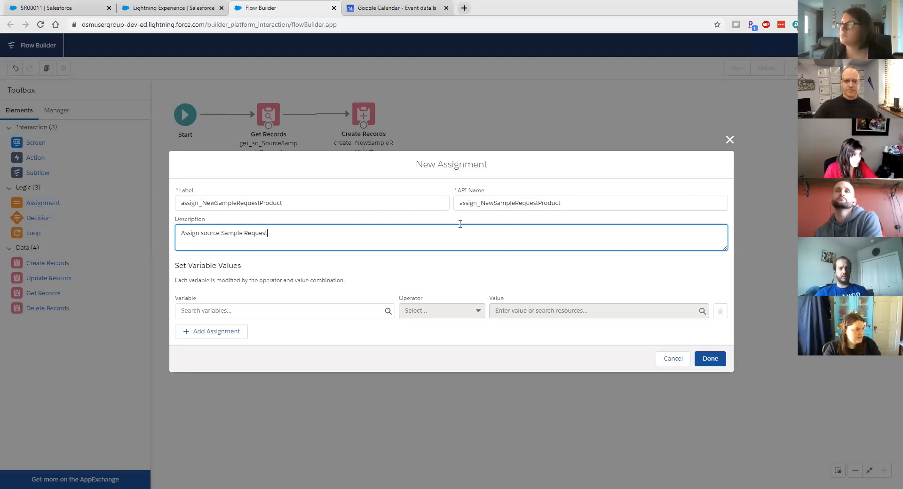
type(" Product to New Sample Request Product")
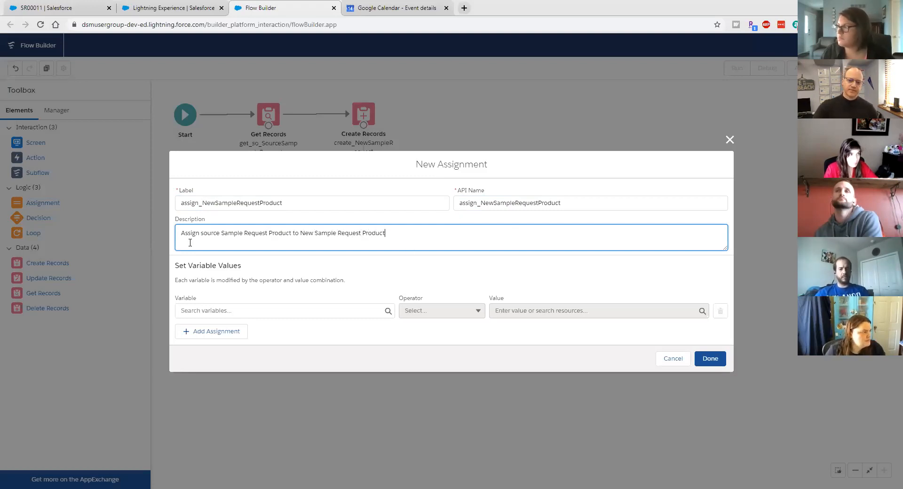
left_click(201, 234)
type("value")
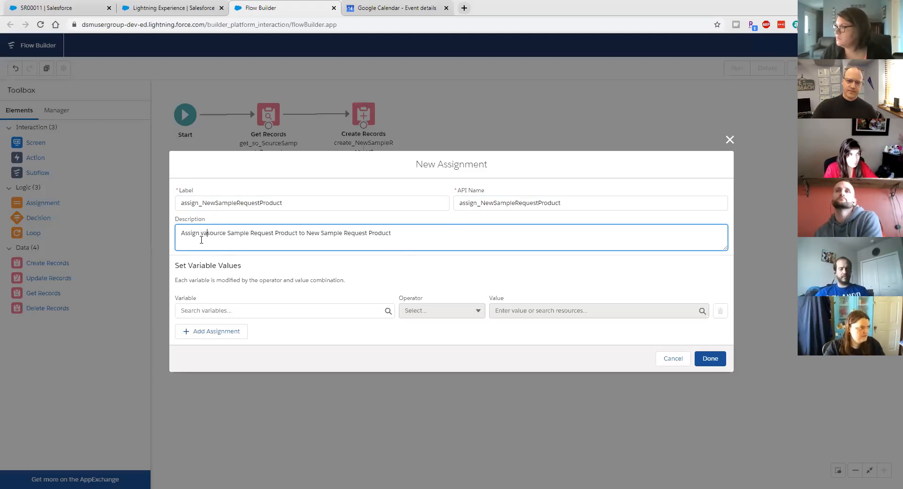
type("s")
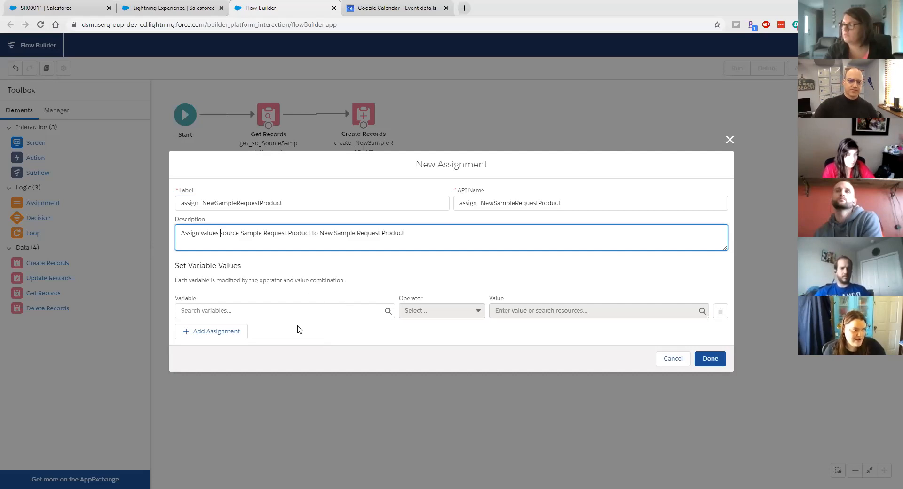
Step: Start a new variable for the assignment, named so_NewSampleRequstProduct
left_click(297, 310)
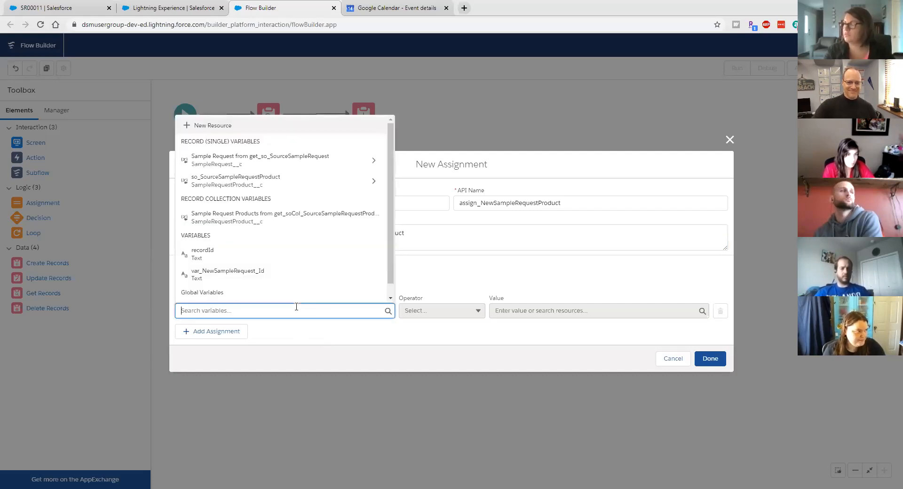
left_click(236, 125)
left_click(234, 229)
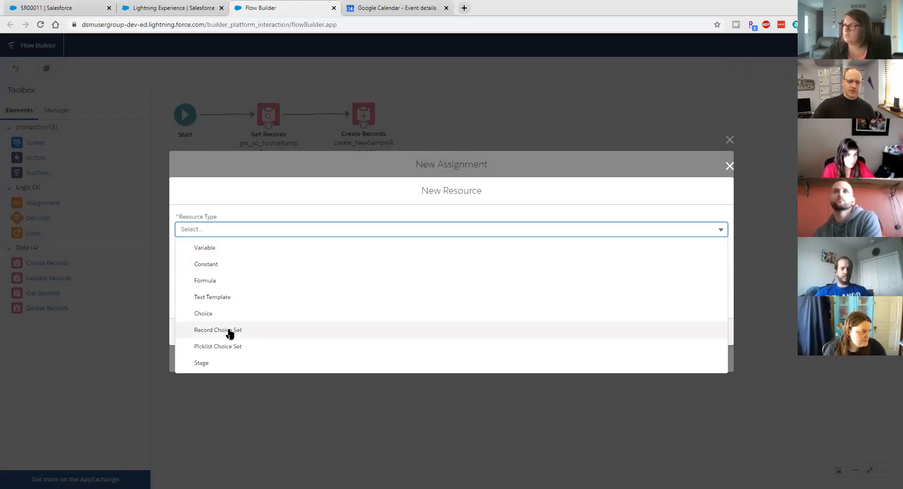
left_click(243, 247)
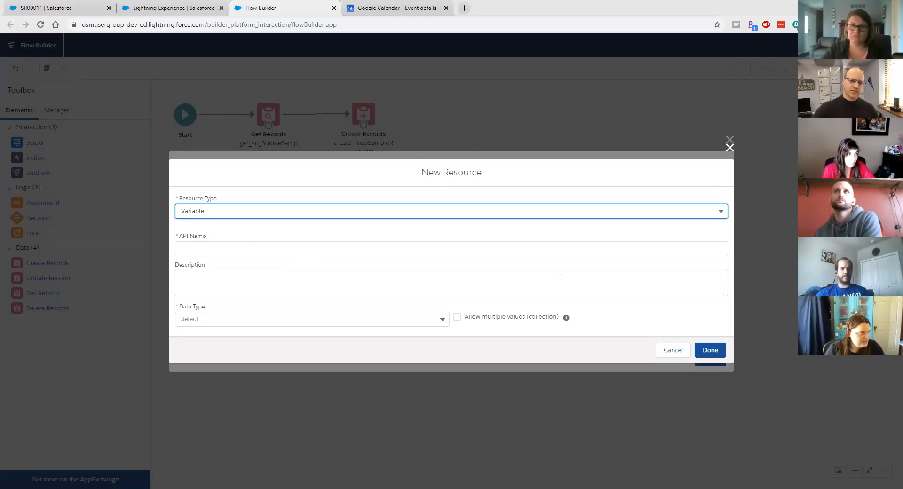
key("Tab")
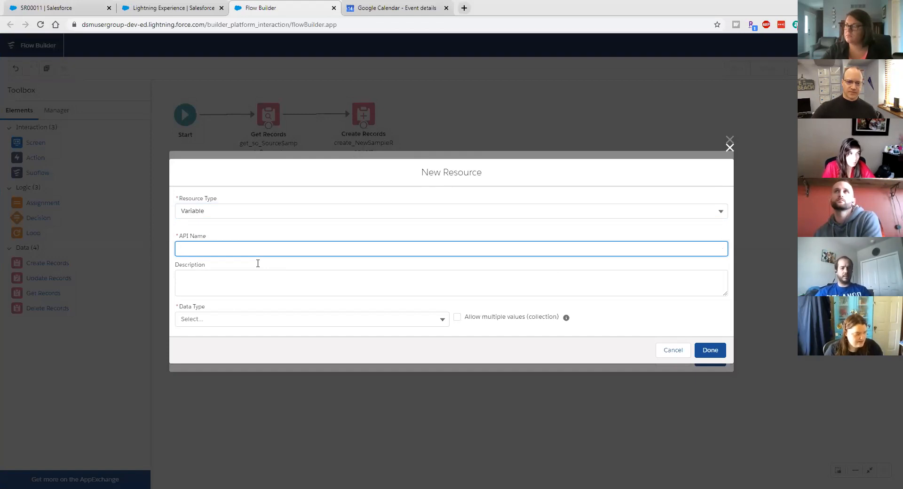
type("assign_NewSampleRequestProduct")
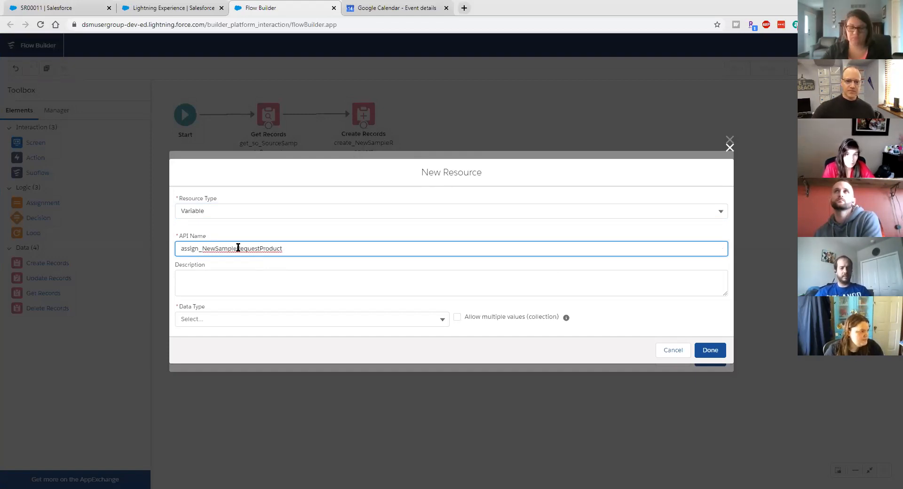
key("ctrl+a")
type("s")
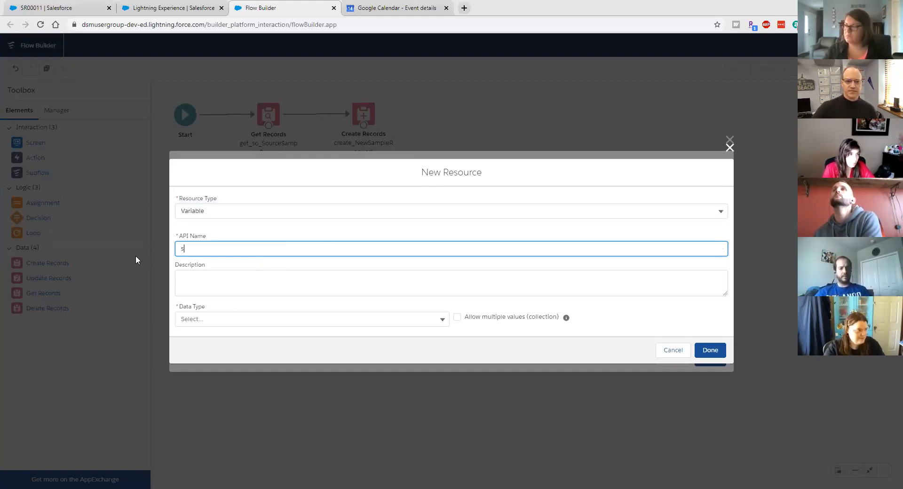
type("o_New")
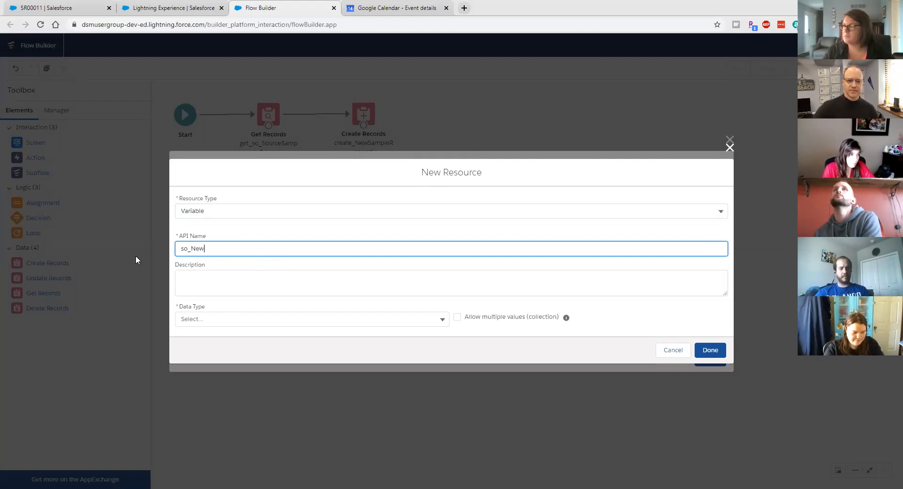
type("SampleR")
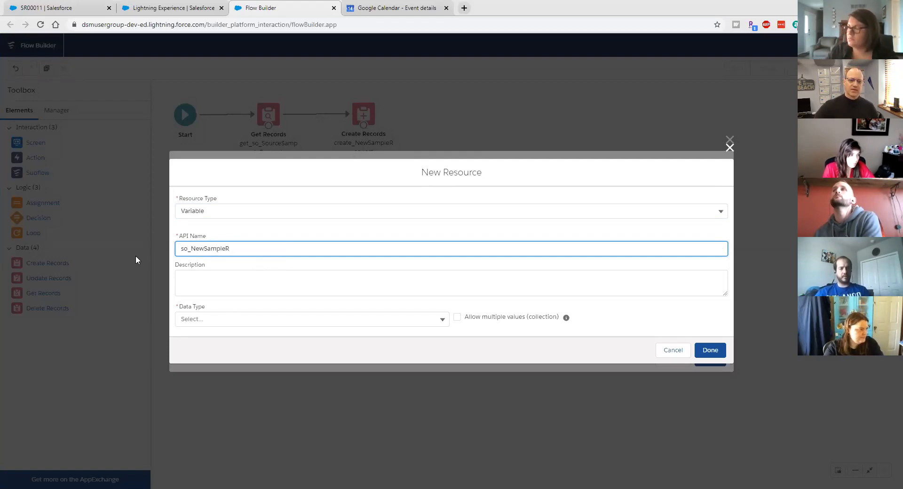
type("equstProdu")
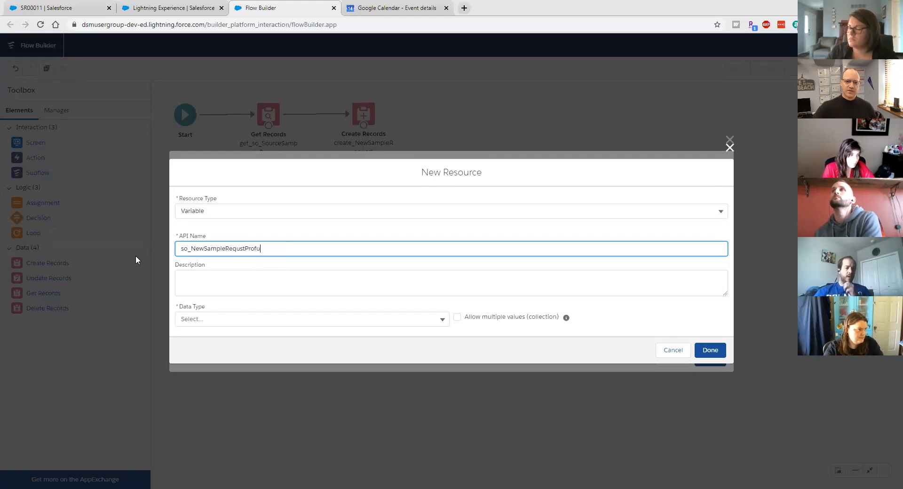
type("ct")
key("Tab")
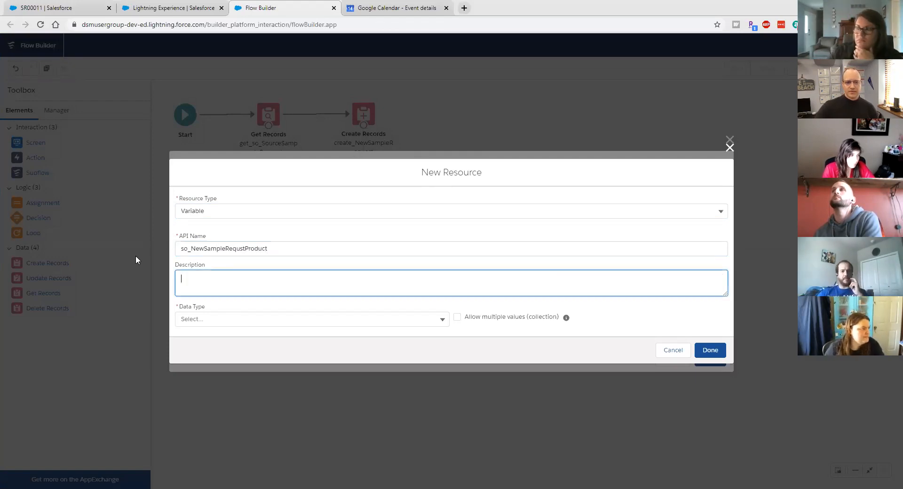
Step: Make it a Sample Request Product record variable and create it
left_click(179, 322)
left_click(198, 170)
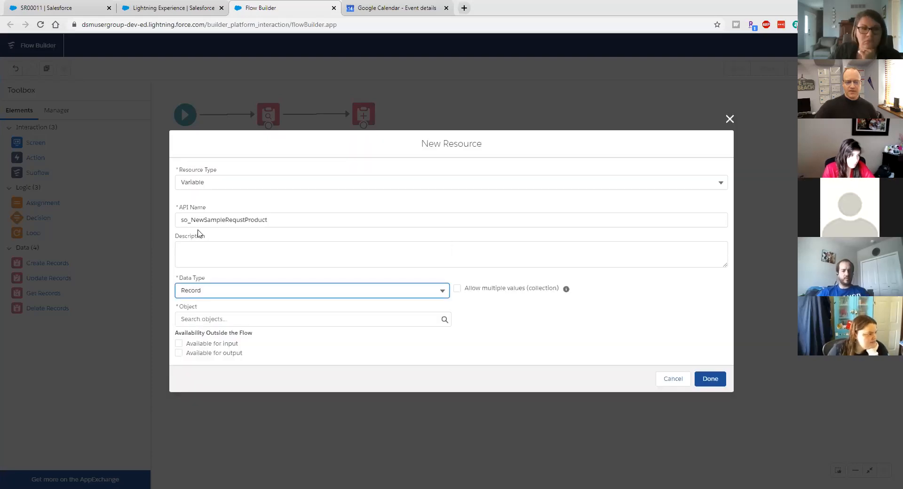
left_click(219, 318)
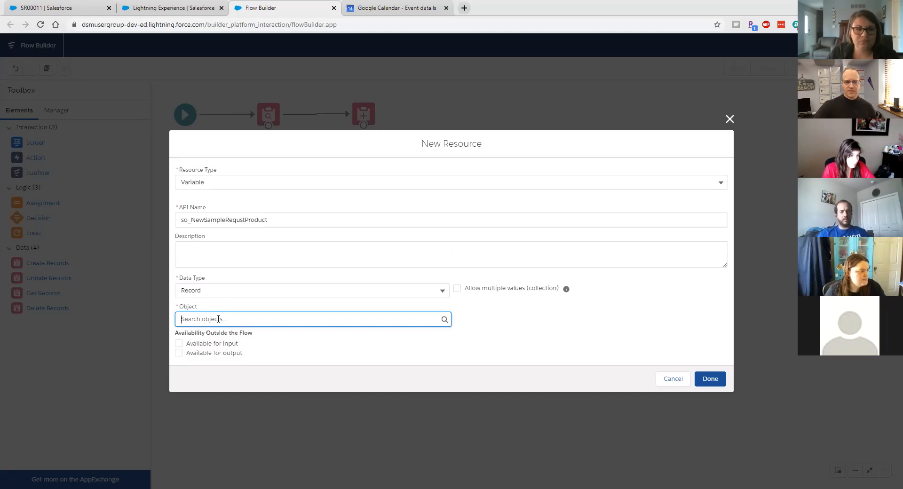
type("sample")
left_click(225, 400)
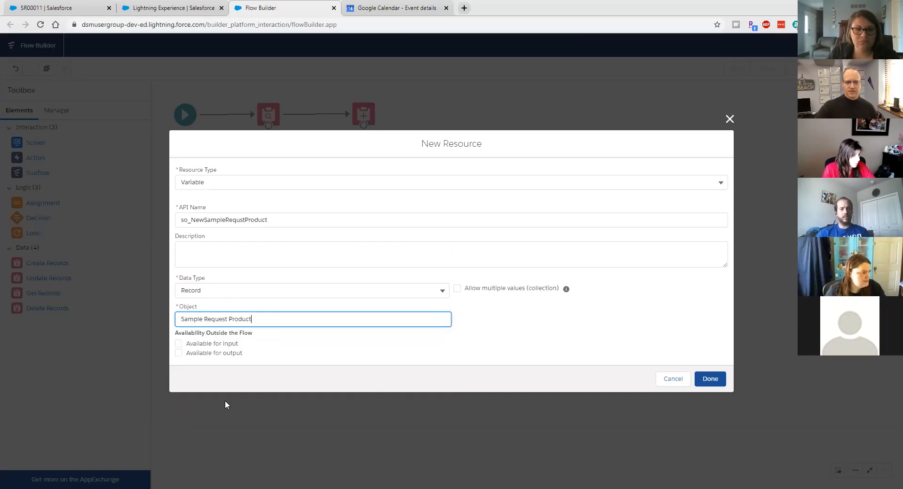
left_click(714, 380)
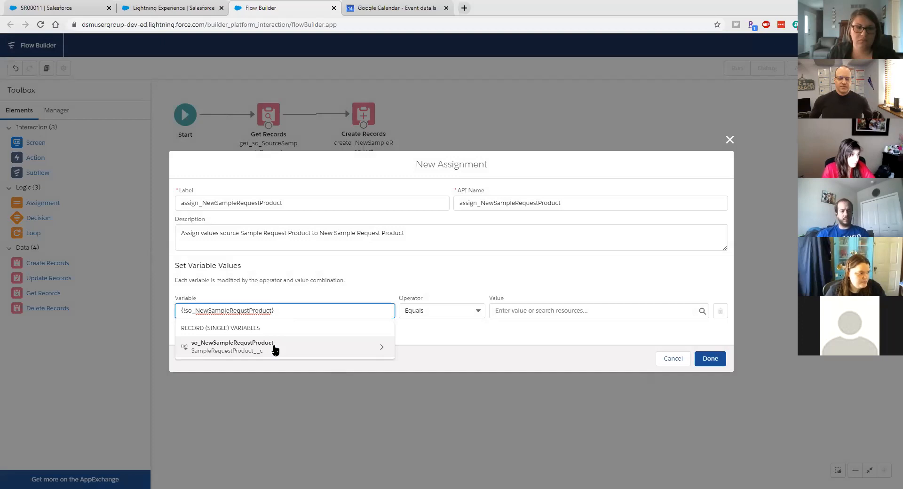
Step: Set the new record's Product__c to so_SourceSampleRequestProduct's Product__c
left_click(275, 348)
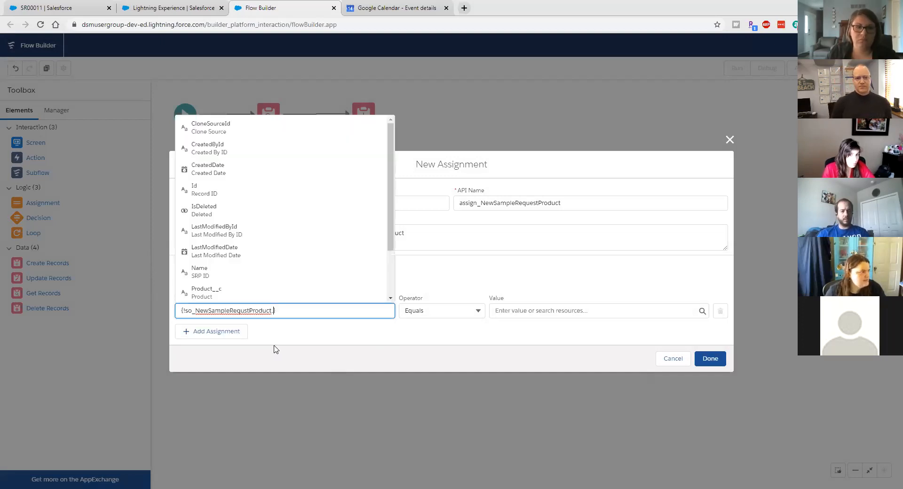
left_click(268, 289)
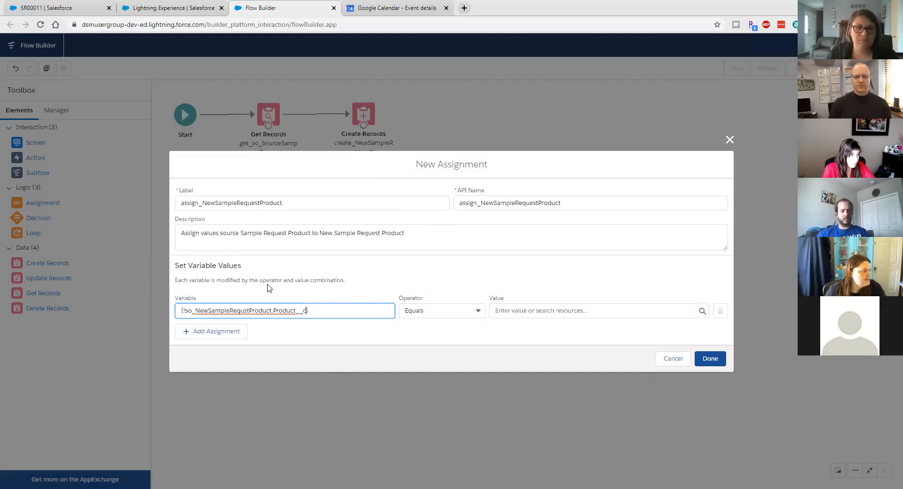
left_click(538, 308)
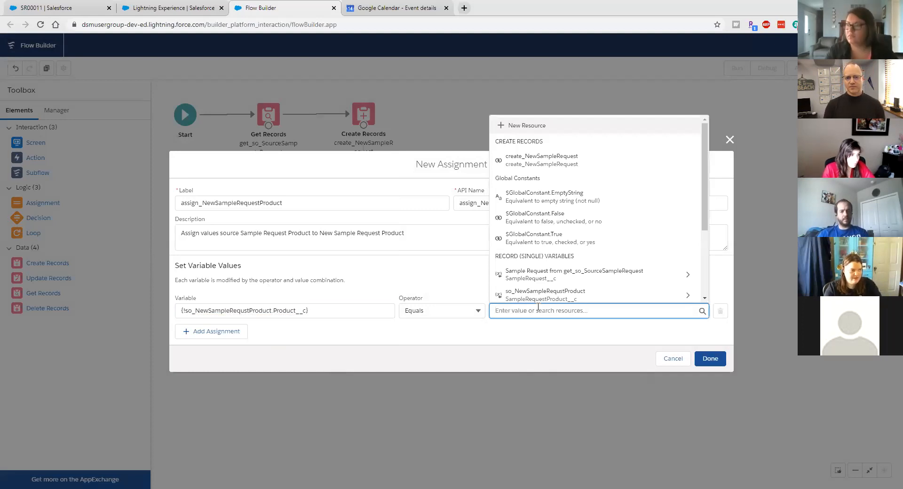
type("so")
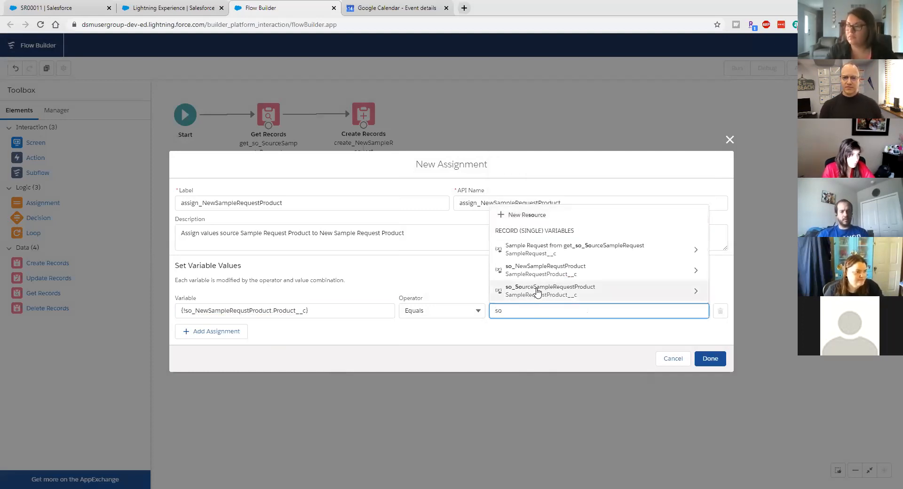
left_click(538, 291)
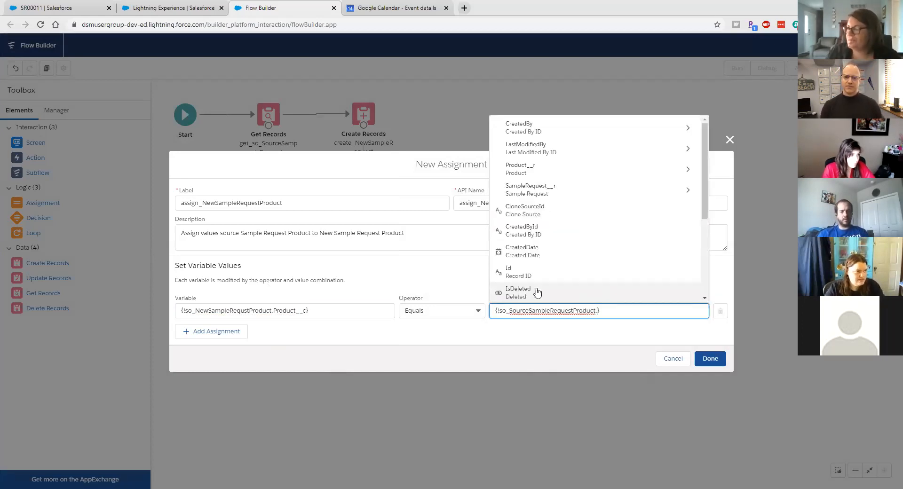
type("produ")
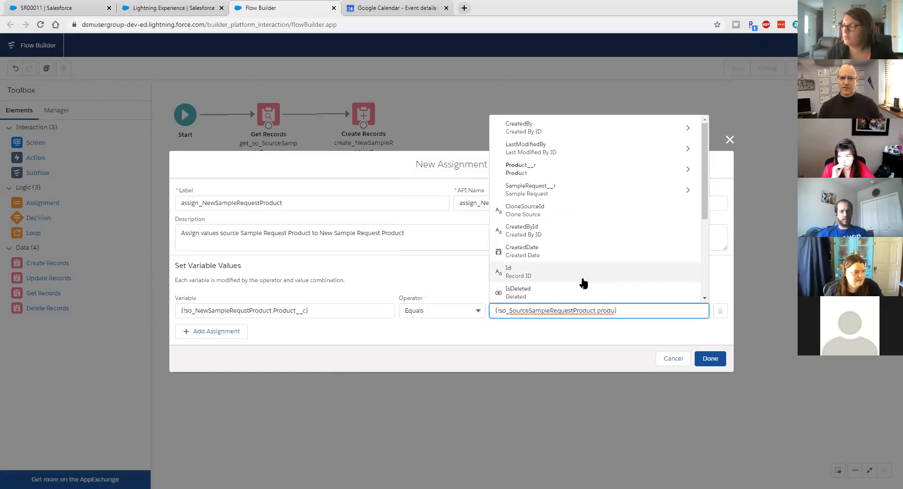
scroll(584, 282, "down", 2)
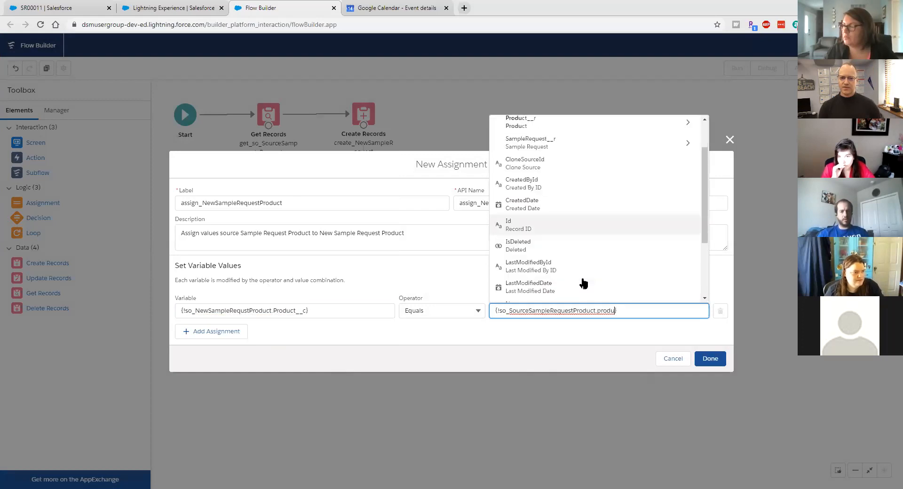
type("rodu")
scroll(583, 282, "down", 2)
left_click(564, 231)
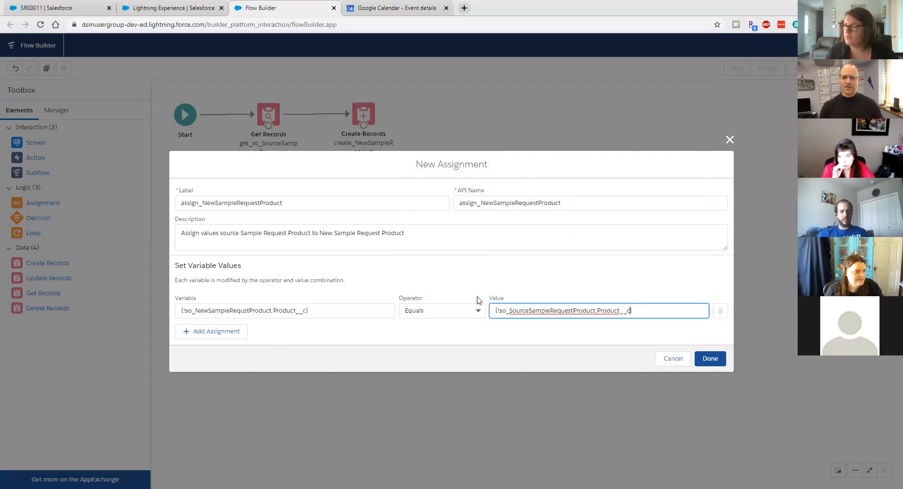
Step: Add a row copying the source product's Quantity__c into the new record's Quantity__c
left_click(191, 332)
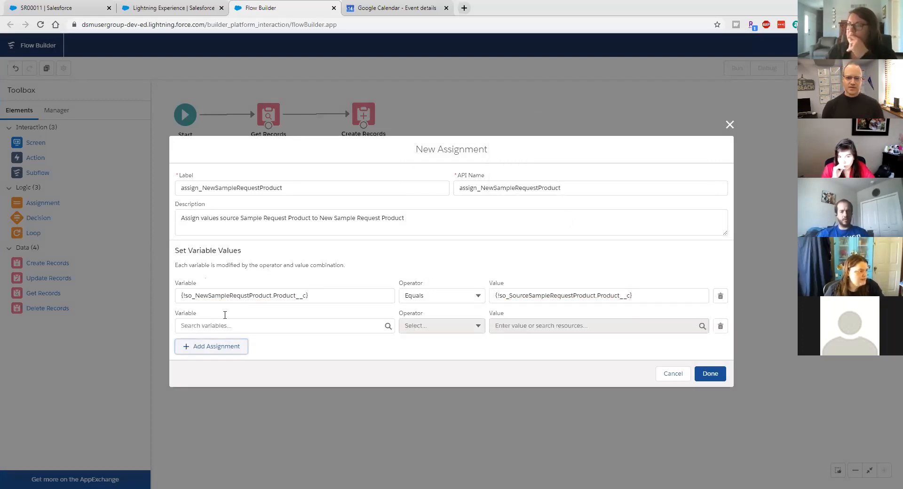
left_click(221, 325)
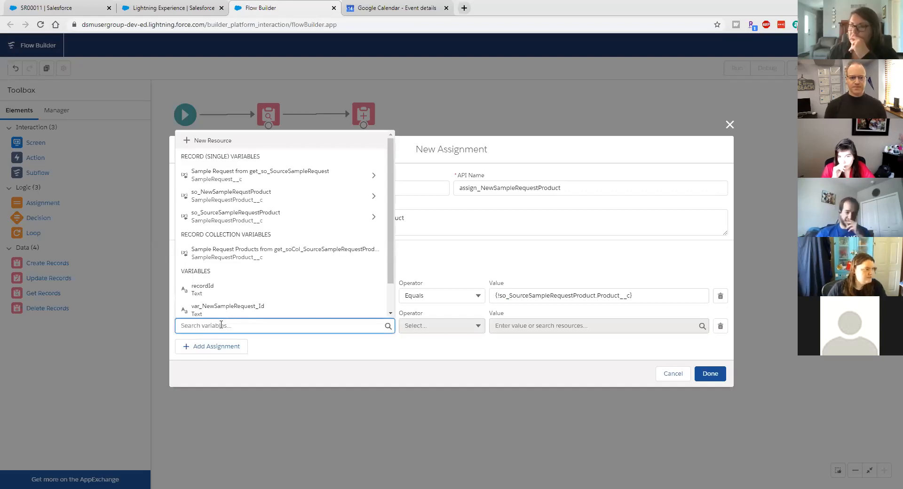
left_click(186, 196)
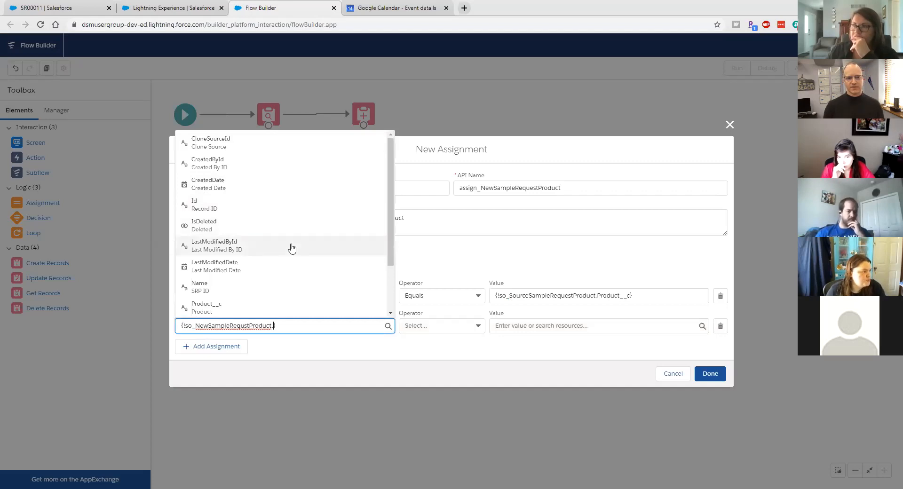
scroll(308, 286, "down", 3)
left_click(304, 271)
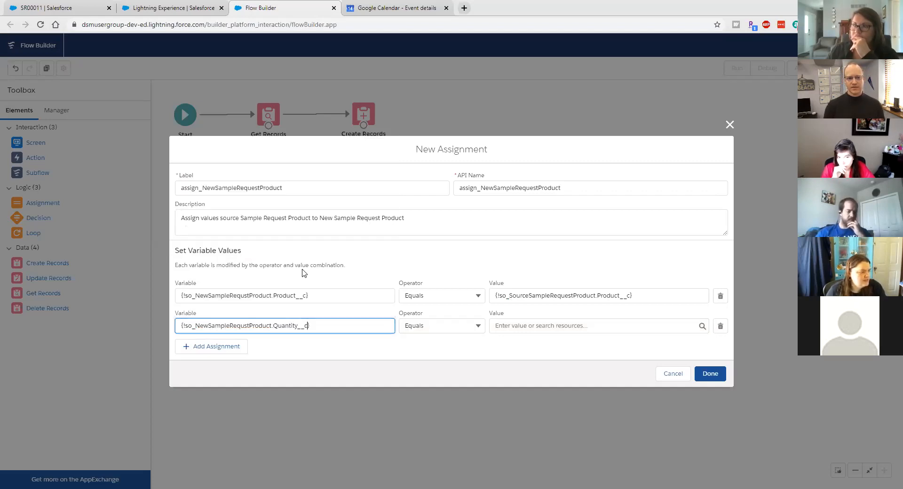
left_click(511, 324)
type("so")
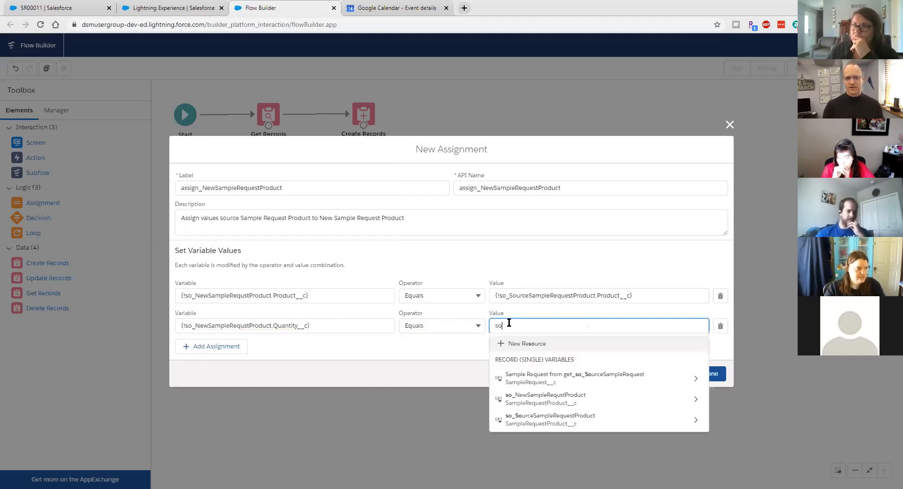
type("_s")
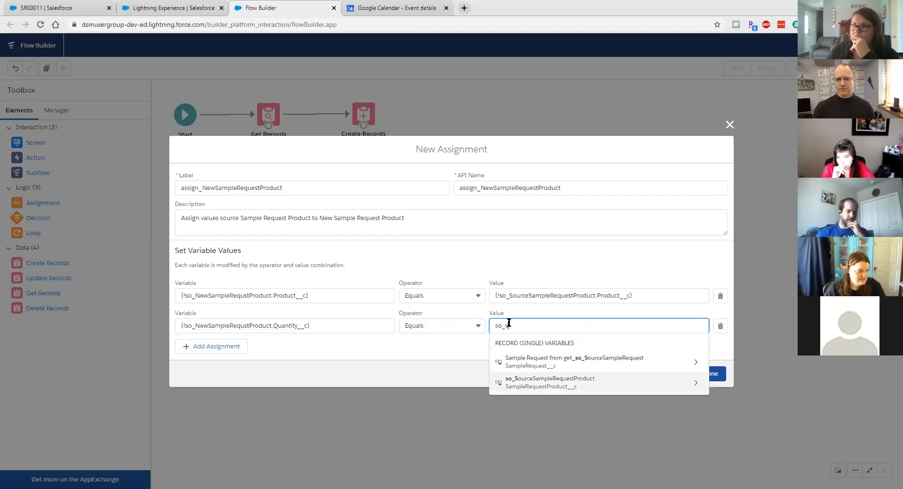
key("Return")
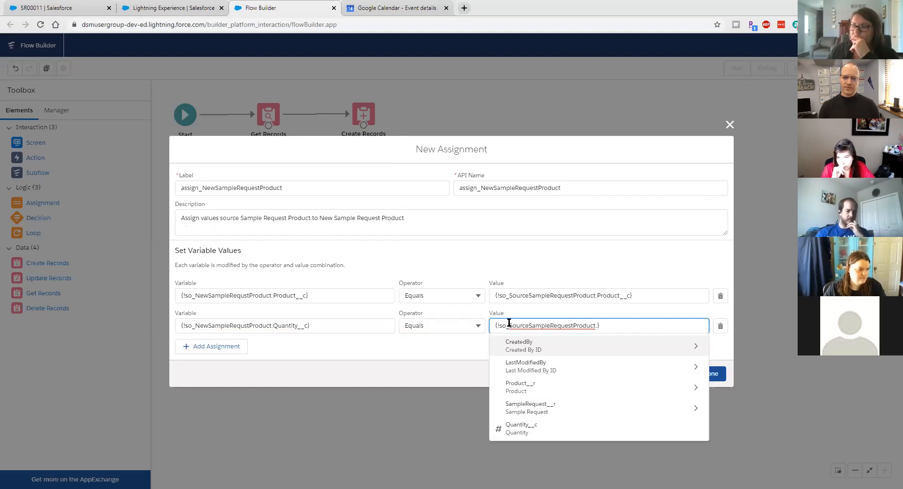
type("q")
key("Return")
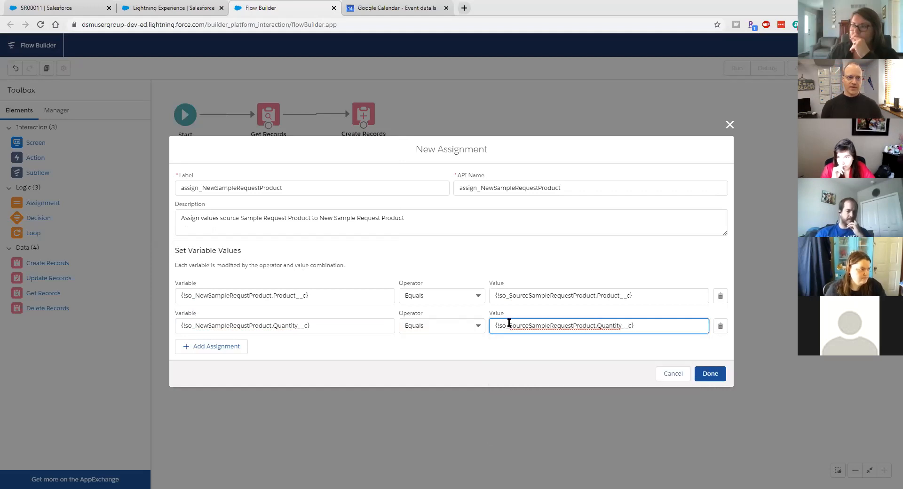
Step: Add a row setting SampleRequest__c to var_NewSampleRequest_Id and save the assignment
left_click(227, 348)
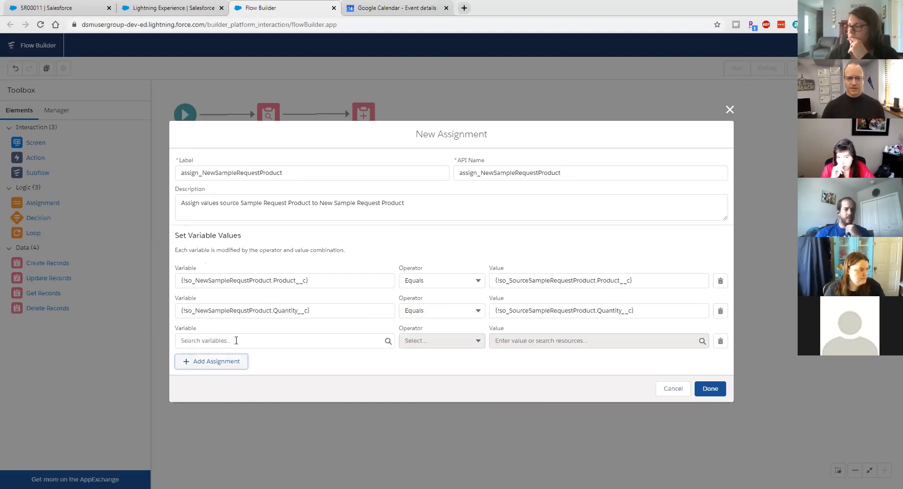
left_click(236, 341)
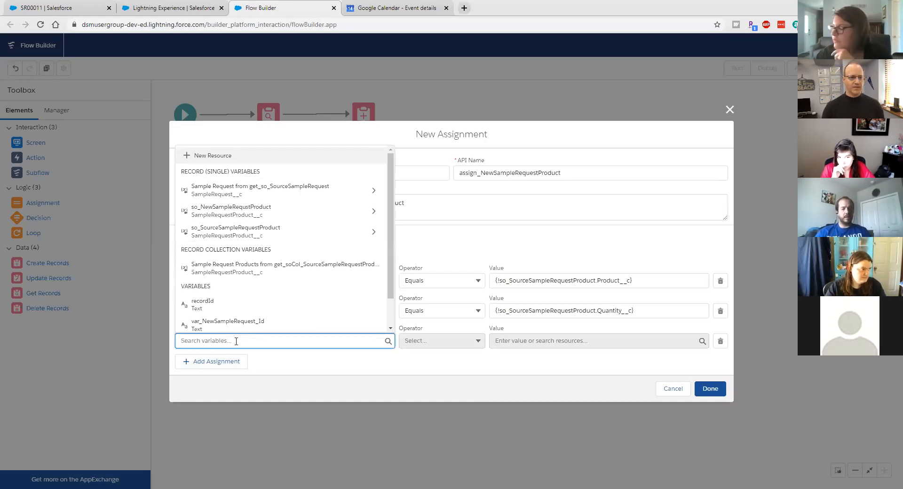
left_click(237, 216)
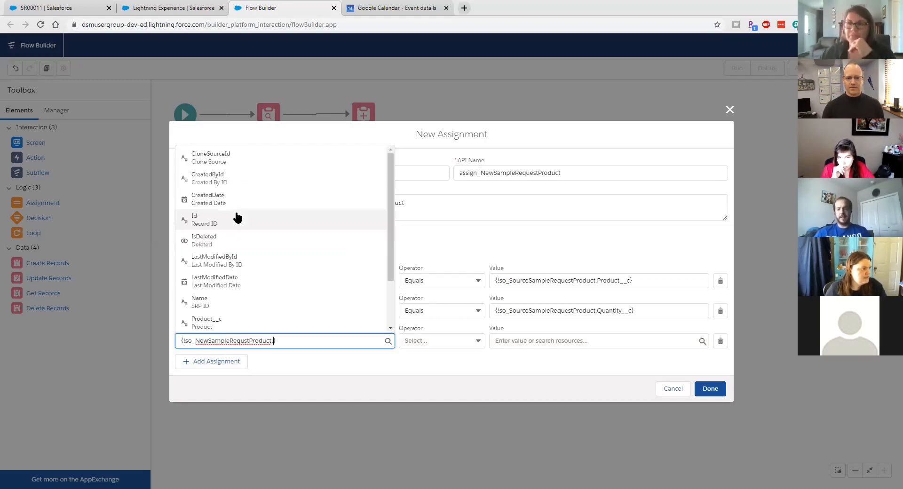
scroll(243, 287, "down", 2)
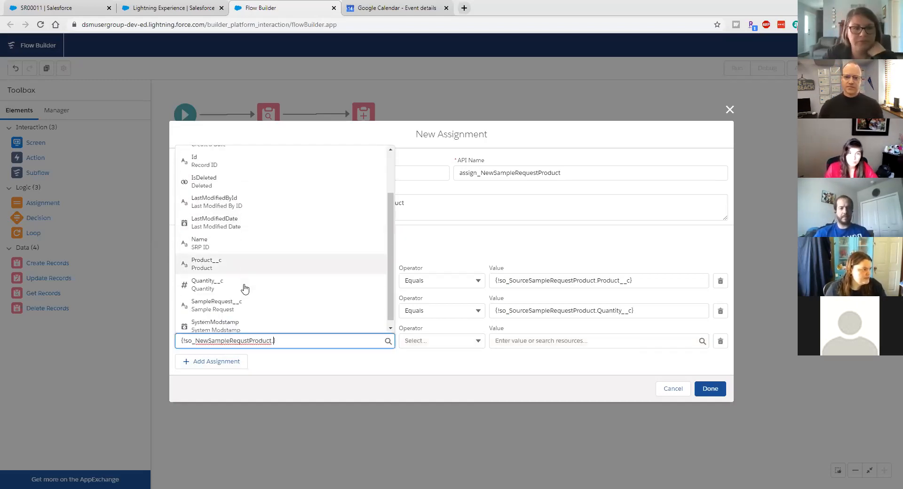
left_click(241, 302)
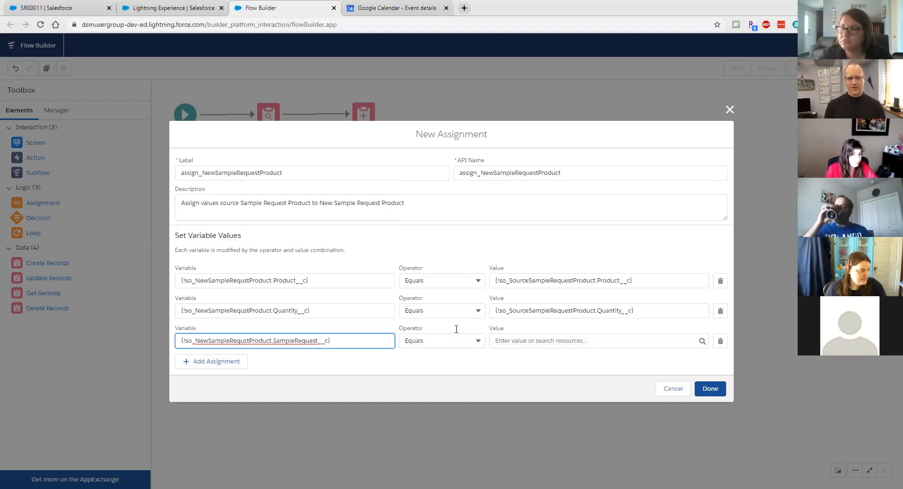
left_click(517, 341)
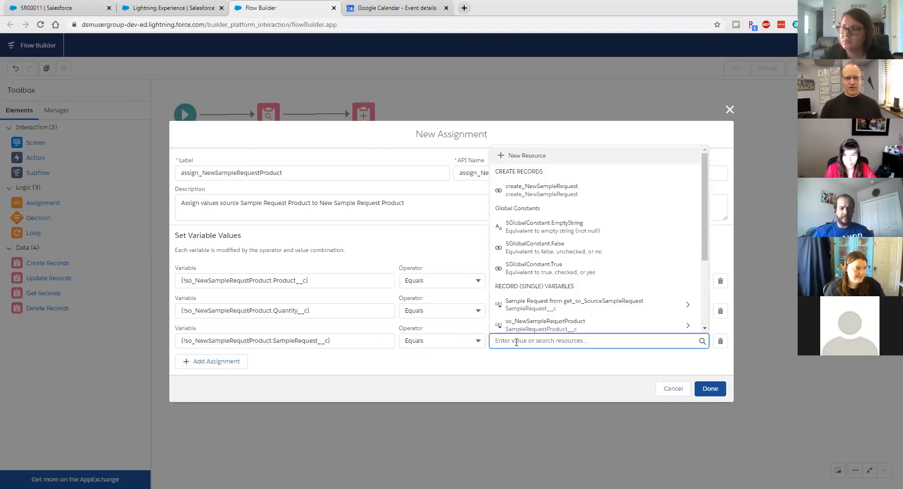
type("v")
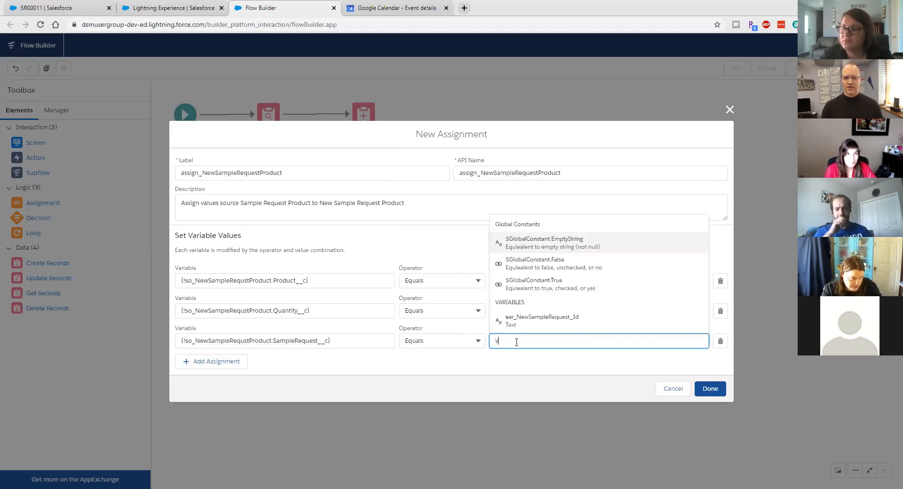
type("a")
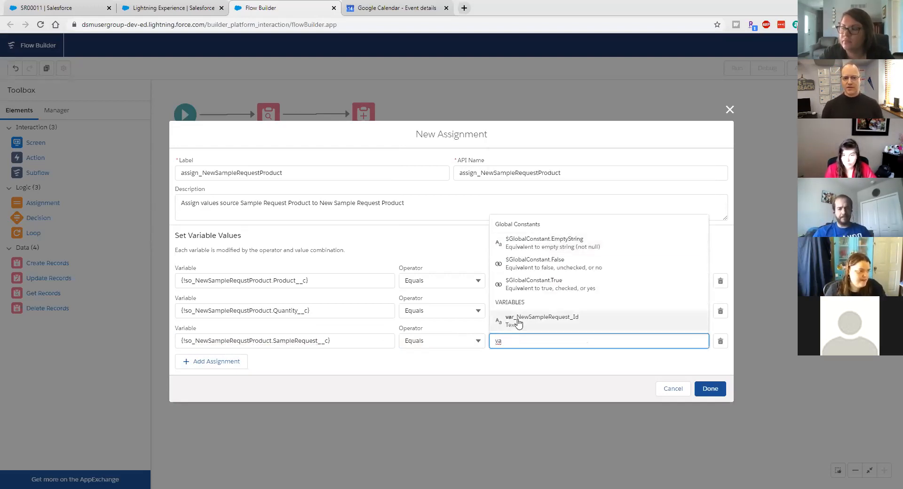
left_click(518, 322)
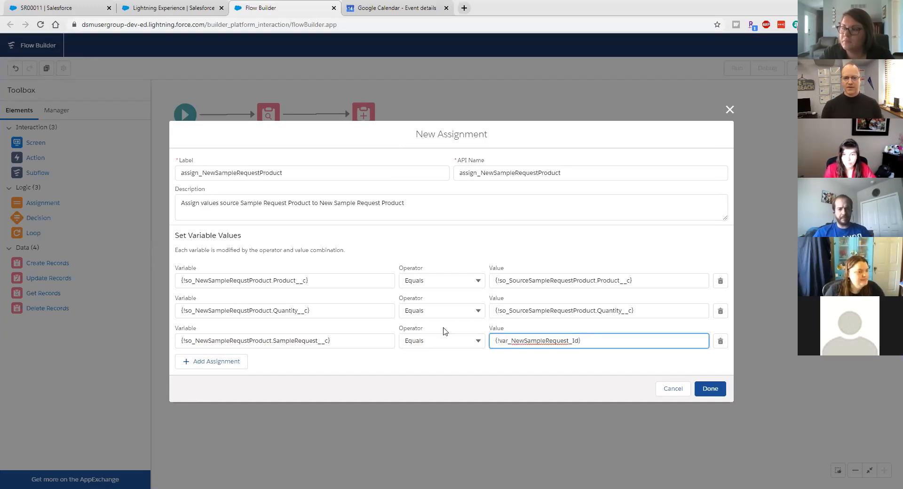
left_click(722, 389)
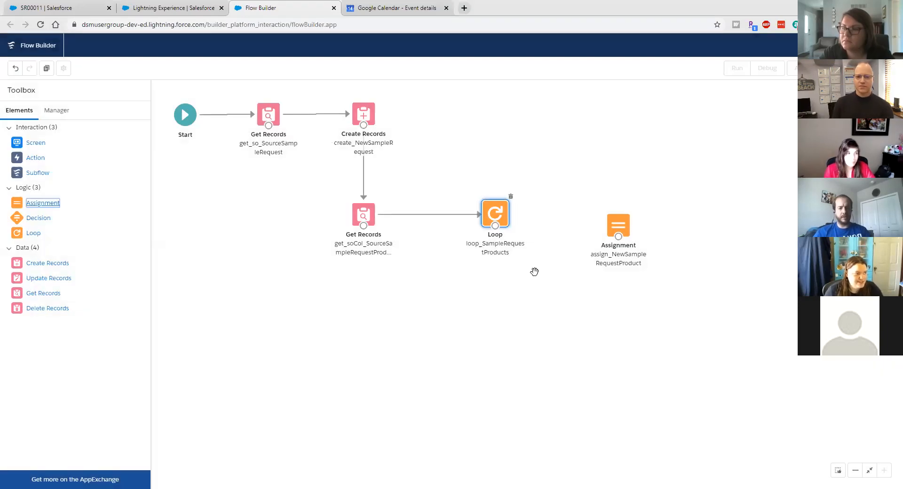
Step: Link the Loop to assign_NewSampleRequestProduct for each collection item and drop in another Assignment
left_click_drag(626, 226, 612, 210)
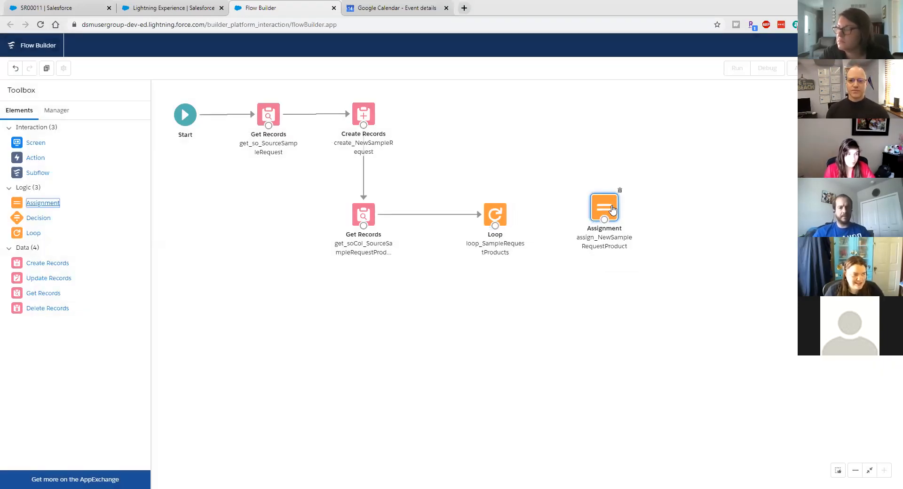
left_click_drag(496, 225, 606, 211)
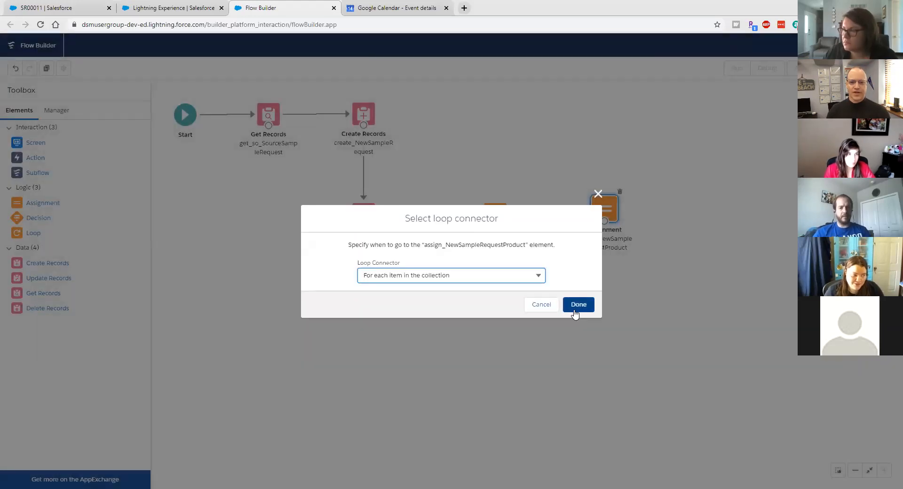
left_click(574, 313)
left_click_drag(607, 217, 621, 225)
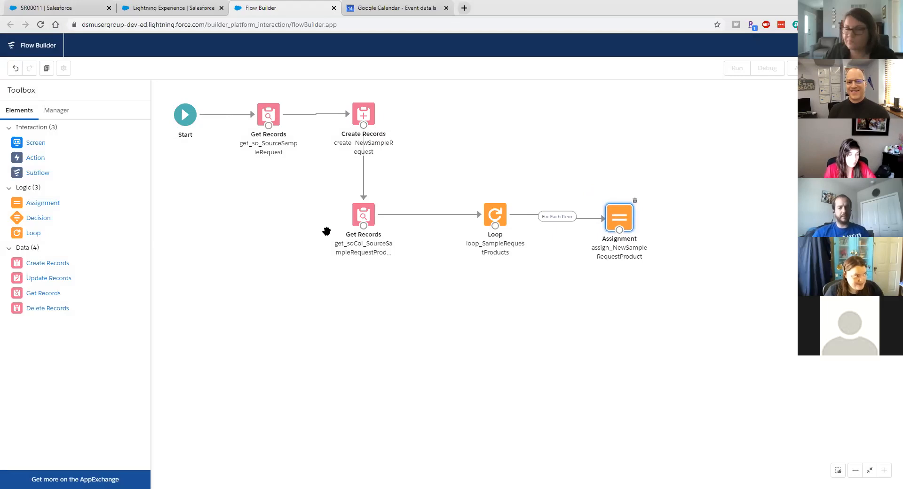
left_click_drag(42, 203, 614, 279)
Step: Name the assignment assign_NewProductToCollection with description 'Add the single record to a collection'
type("assign_")
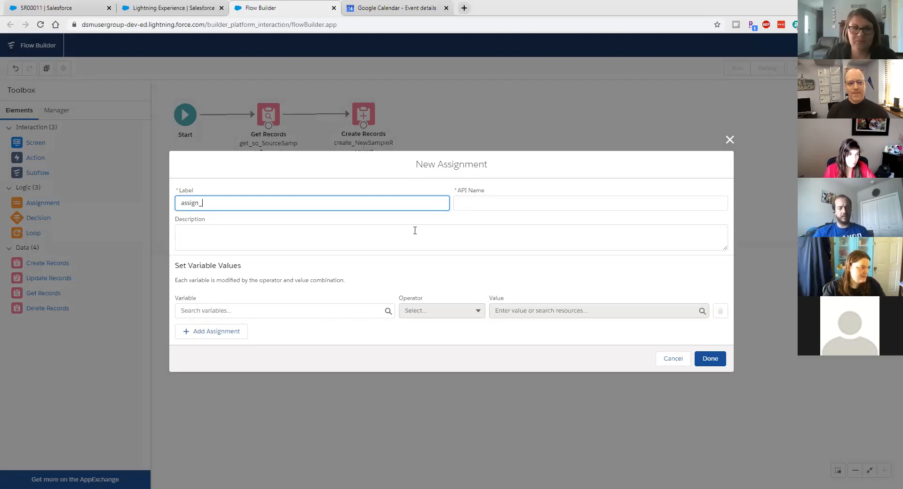
type("NewProductt")
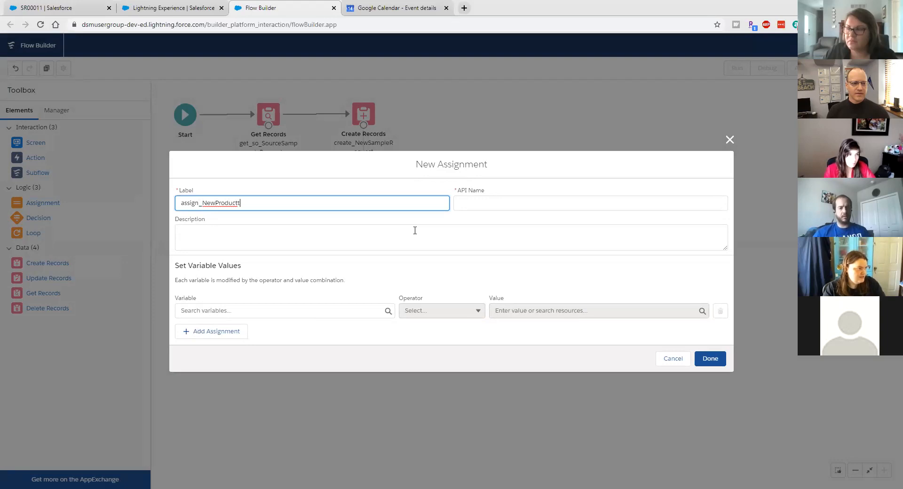
type("ollection")
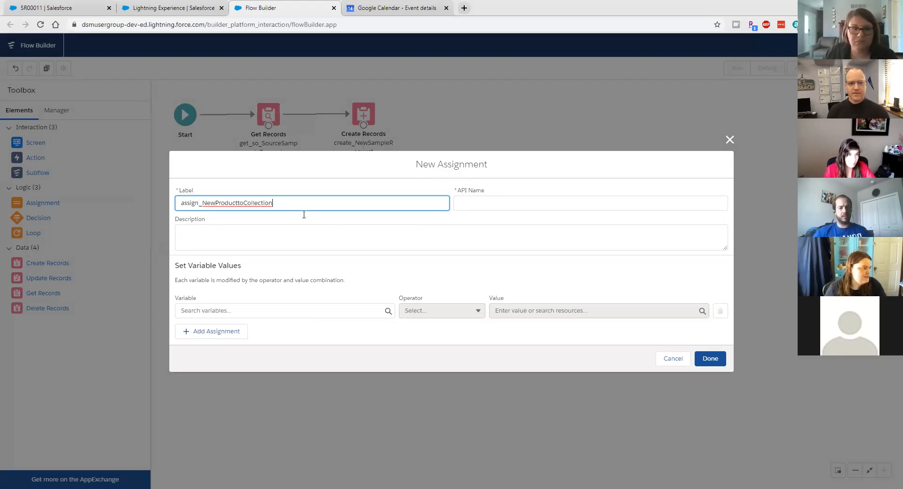
left_click(237, 202)
key("Delete")
type("T")
left_click(245, 235)
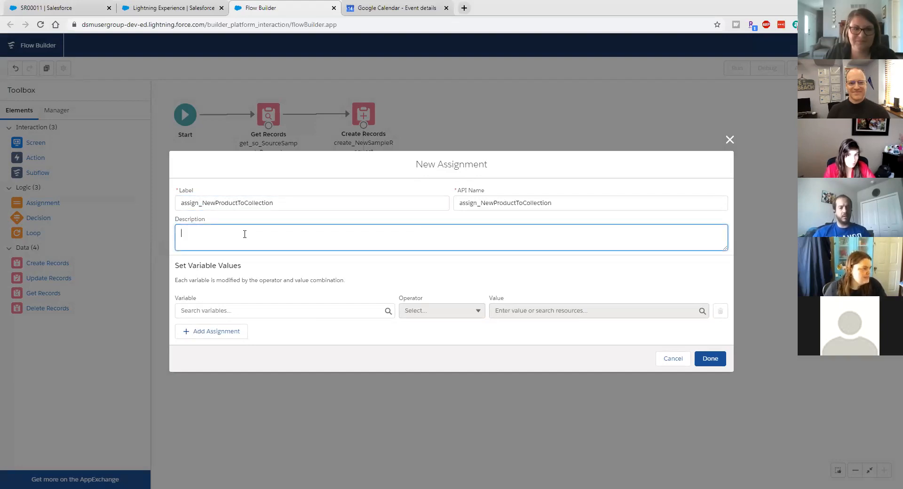
type("Add ")
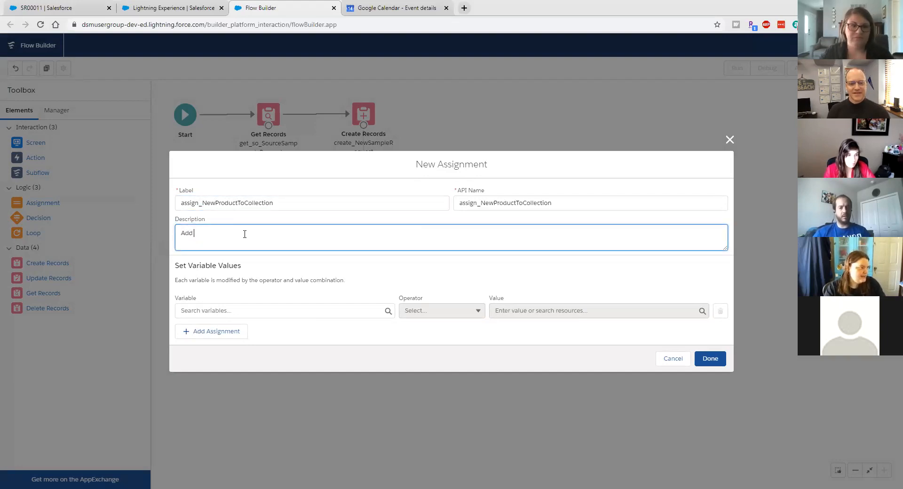
type("the single record to a collection")
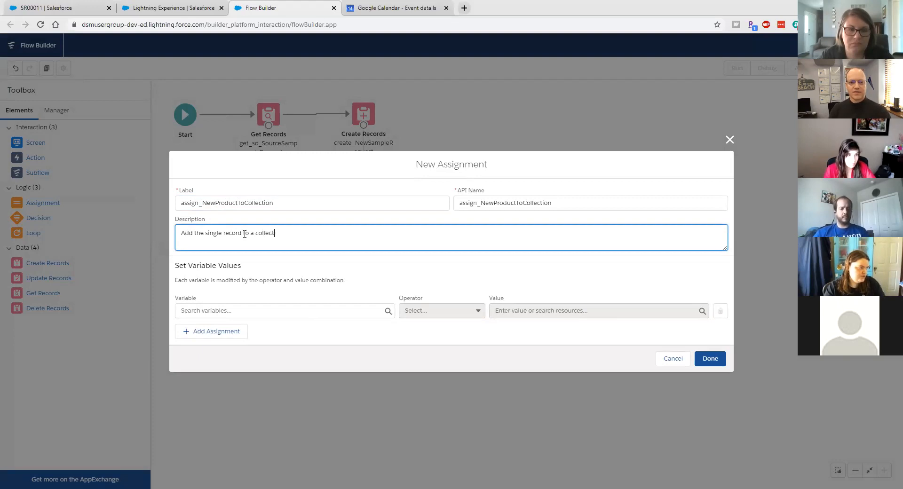
left_click(226, 311)
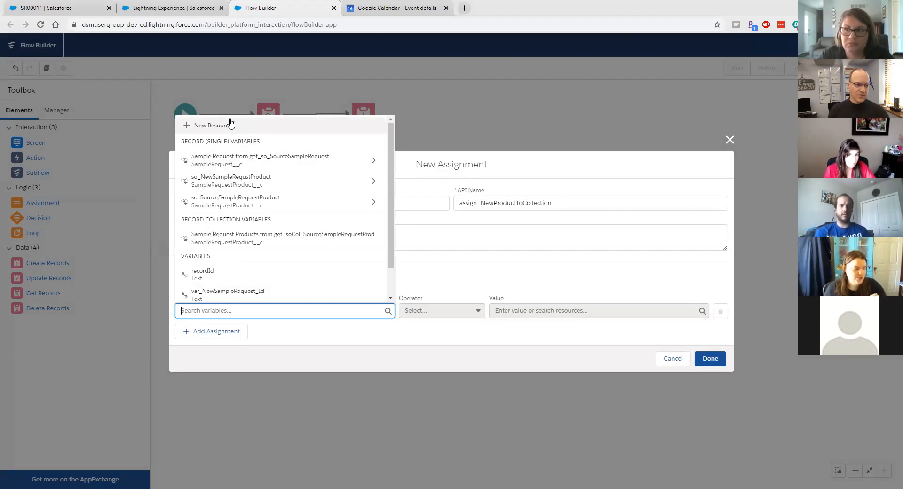
Step: Create a new Variable resource with API name soCol_NewSampleRequestProduct
left_click(211, 125)
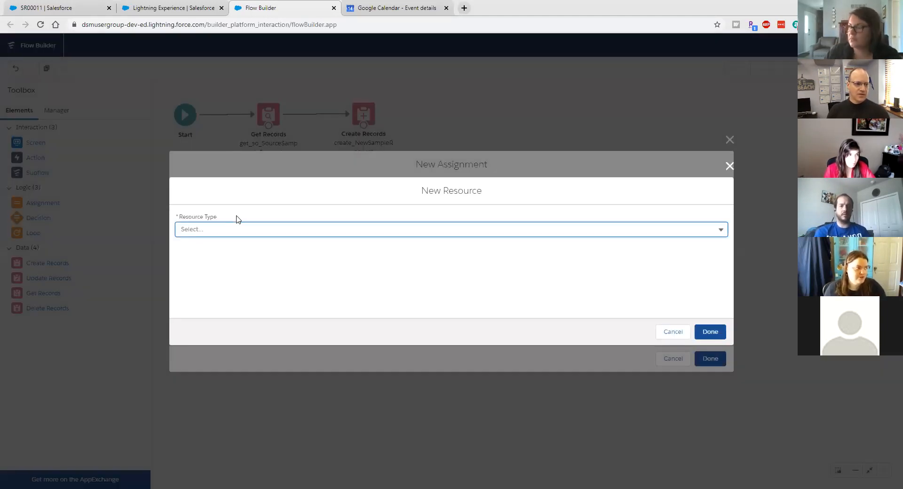
left_click(234, 234)
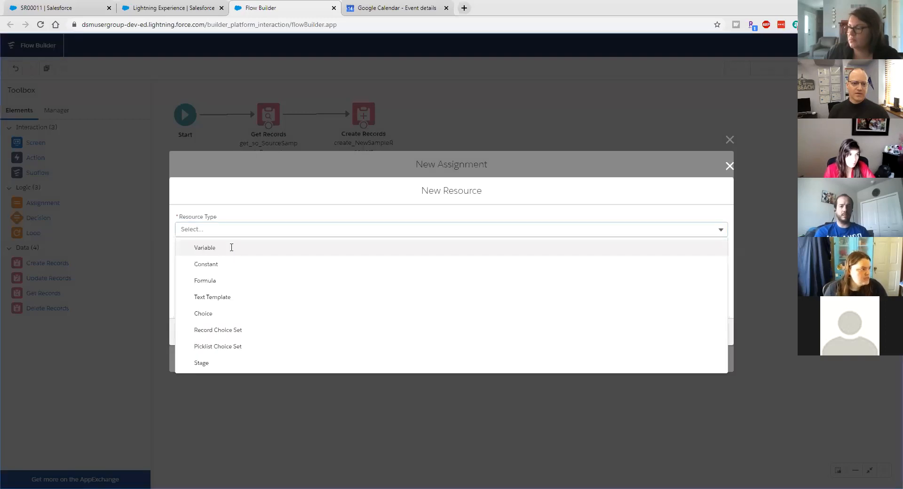
left_click(231, 250)
left_click(208, 241)
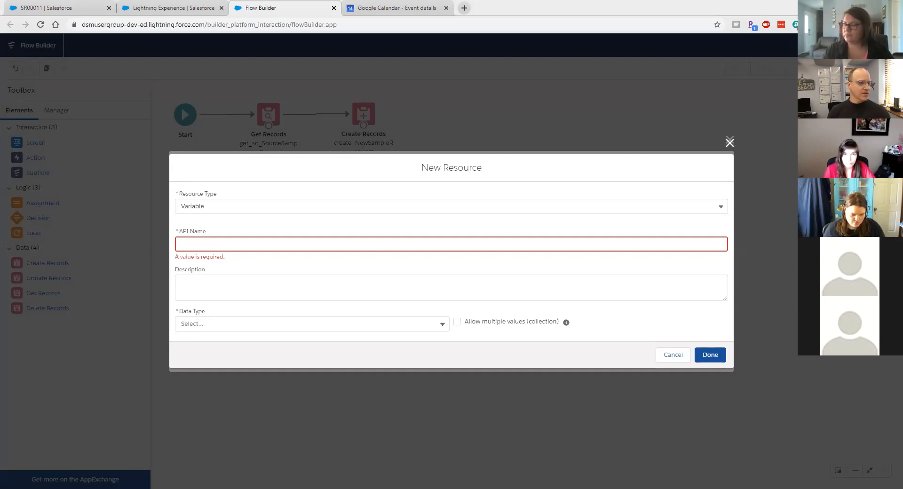
left_click(479, 240)
type("soCo")
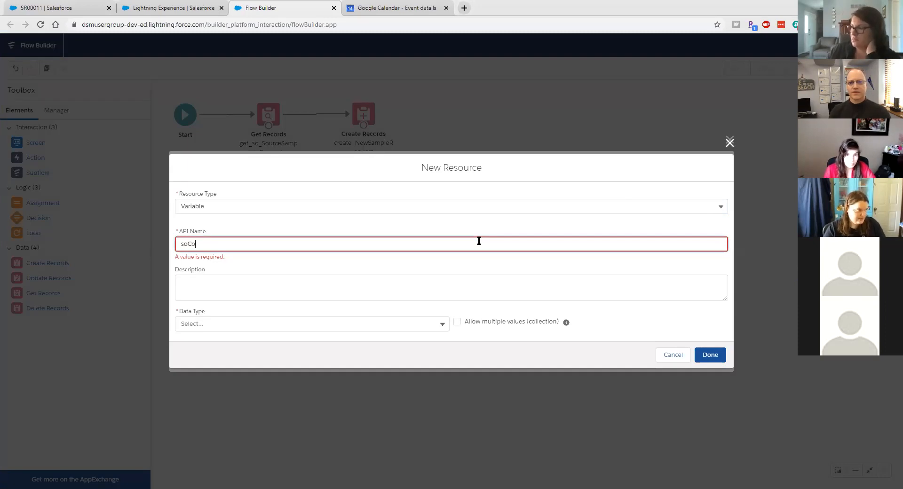
type("l_NewSampleRequest")
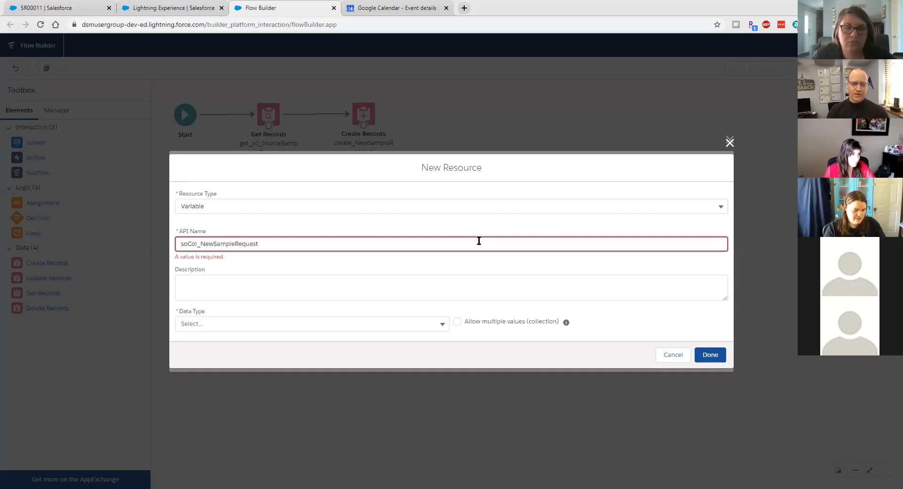
type("Product")
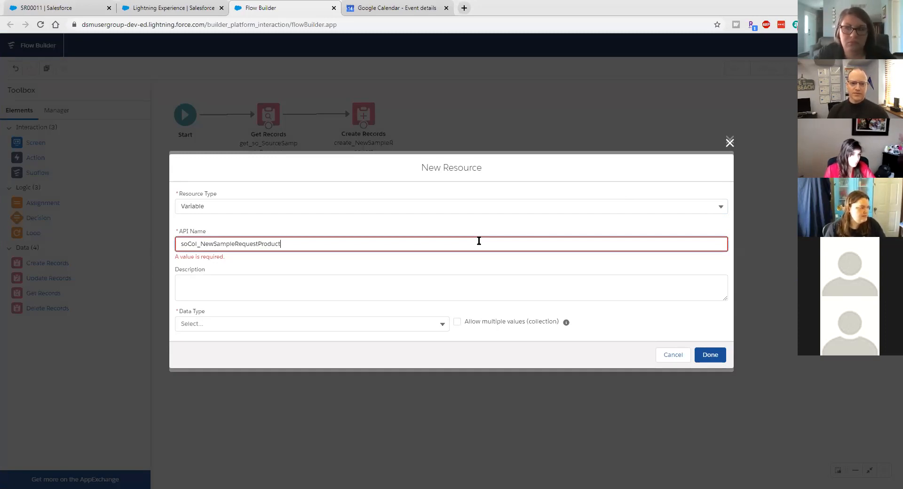
Step: Make the variable a Sample Request Product record collection and use it as the assignment variable
left_click(304, 325)
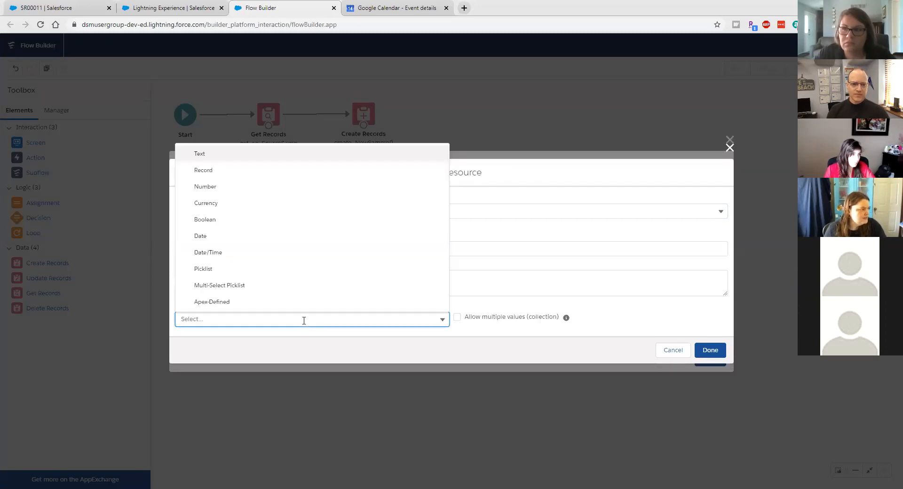
left_click(286, 172)
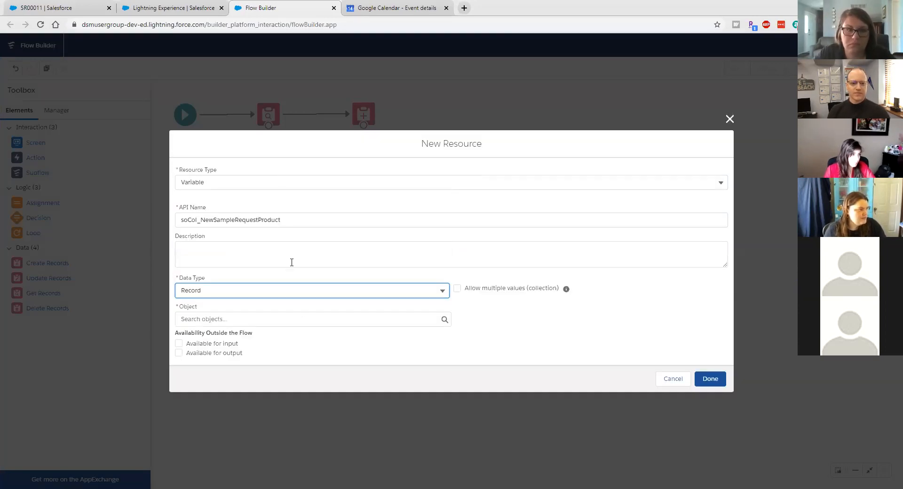
left_click(457, 289)
left_click(337, 327)
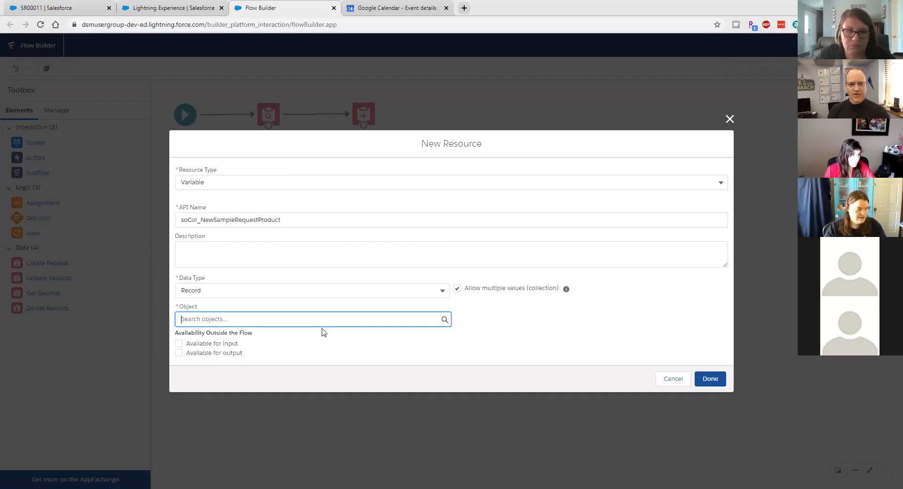
type("sample")
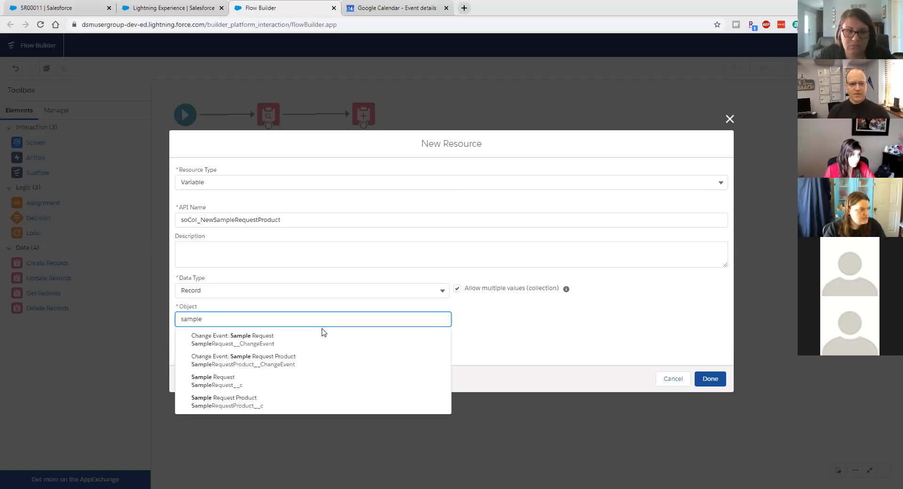
left_click(280, 401)
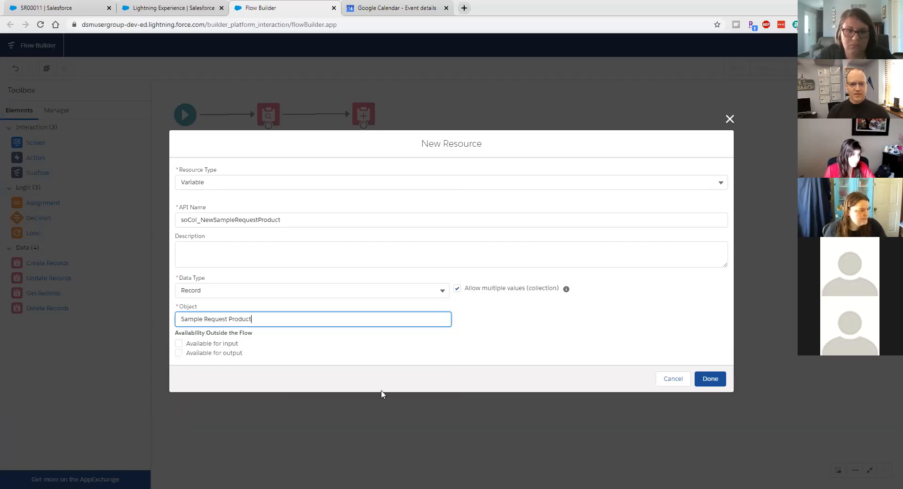
left_click(713, 383)
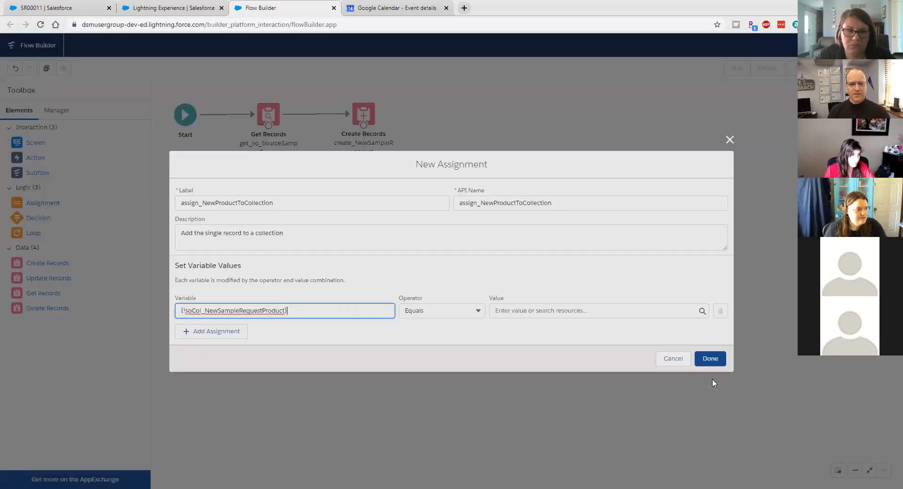
Step: Set the operator to Add with {!so_NewSampleRequstProduct} as the value, then save the assignment
left_click(460, 310)
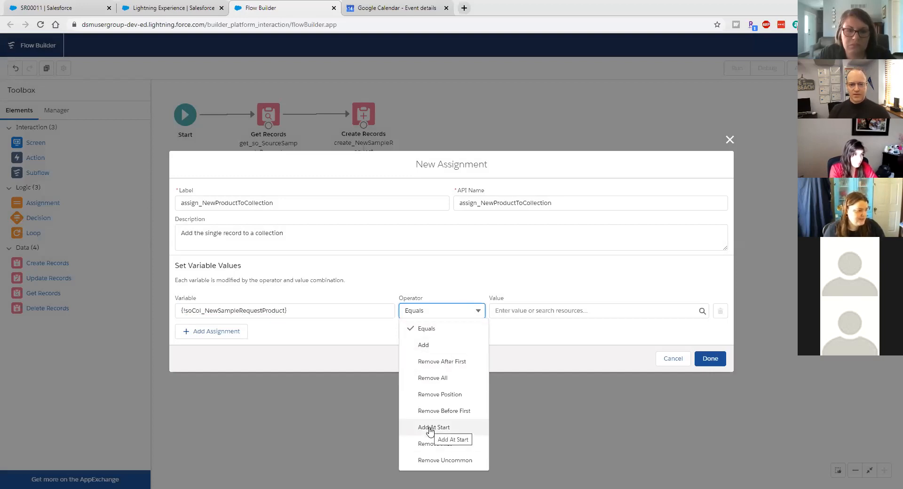
left_click(422, 346)
left_click(548, 307)
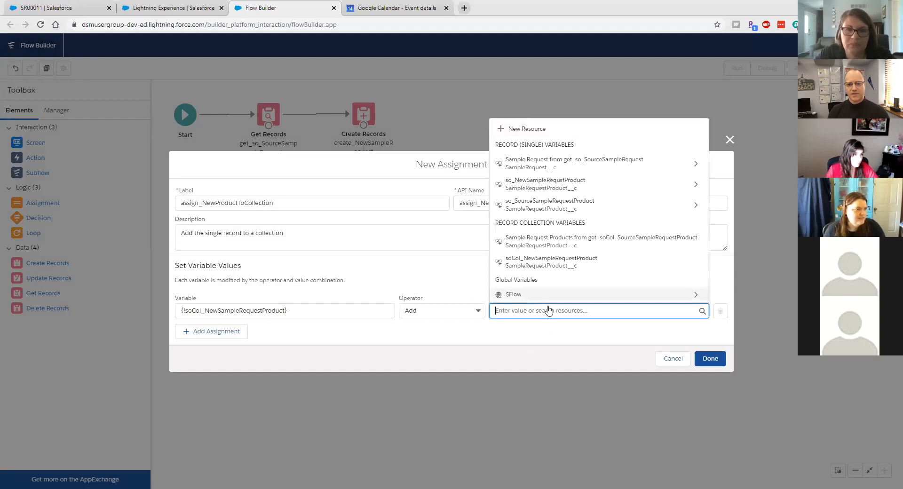
left_click(531, 185)
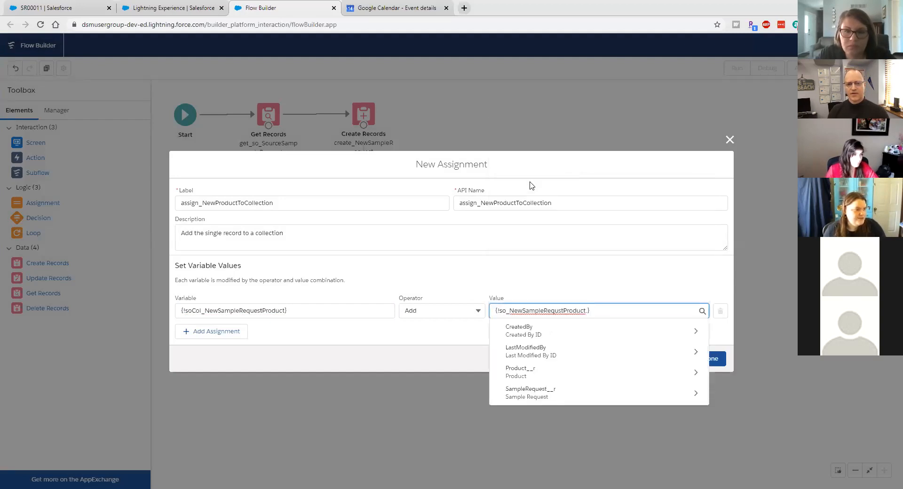
left_click(541, 280)
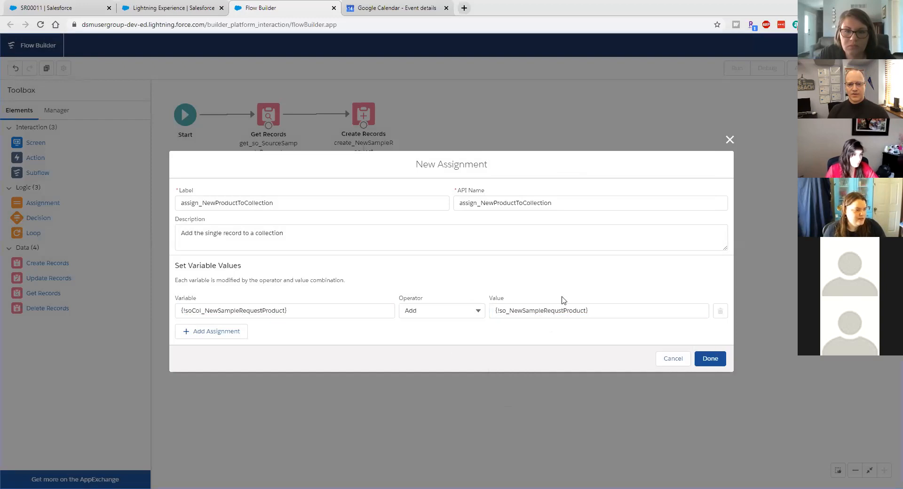
left_click(710, 359)
Step: Connect assign_NewSampleRequestProduct to assign_NewProductToCollection and drop a Create Records element on the canvas
left_click_drag(617, 261, 495, 216)
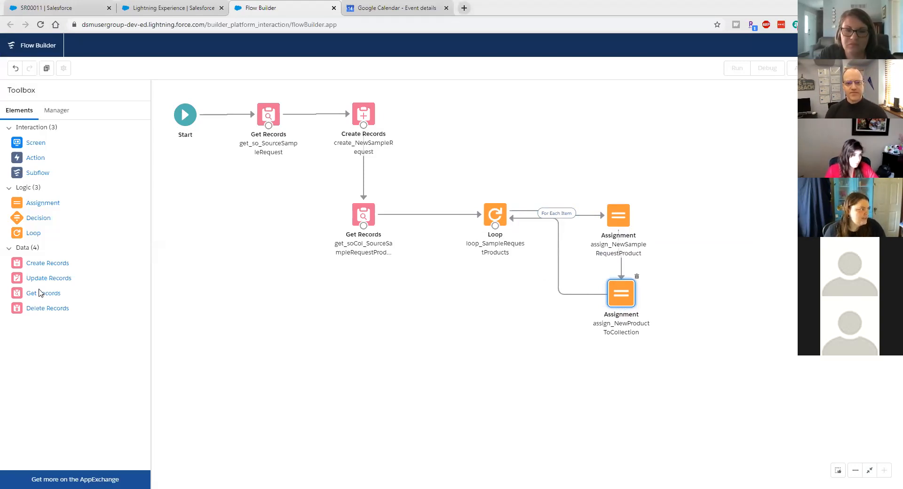
left_click_drag(444, 327, 496, 290)
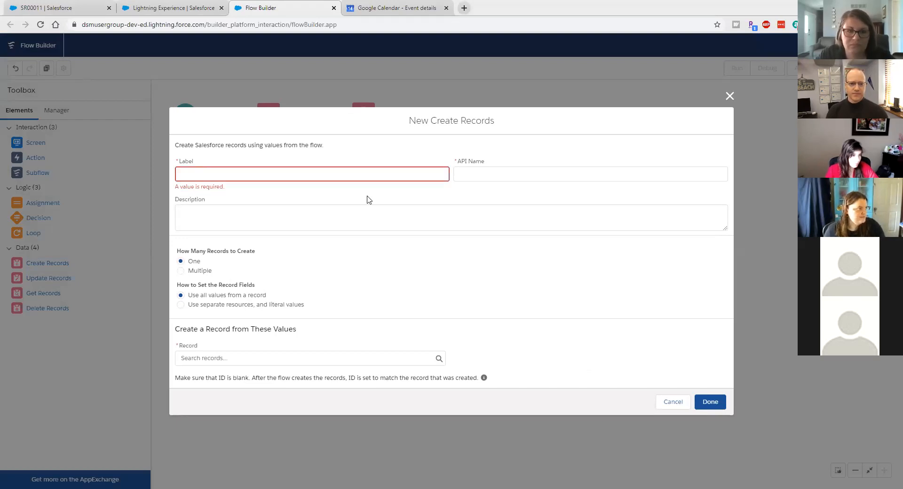
Step: Label it create_soCol_NewSampleRequestProduct, creating multiple records from {!soCol_NewSampleRequestProduct}
type("create_soCol_NewSampleRequestProduct")
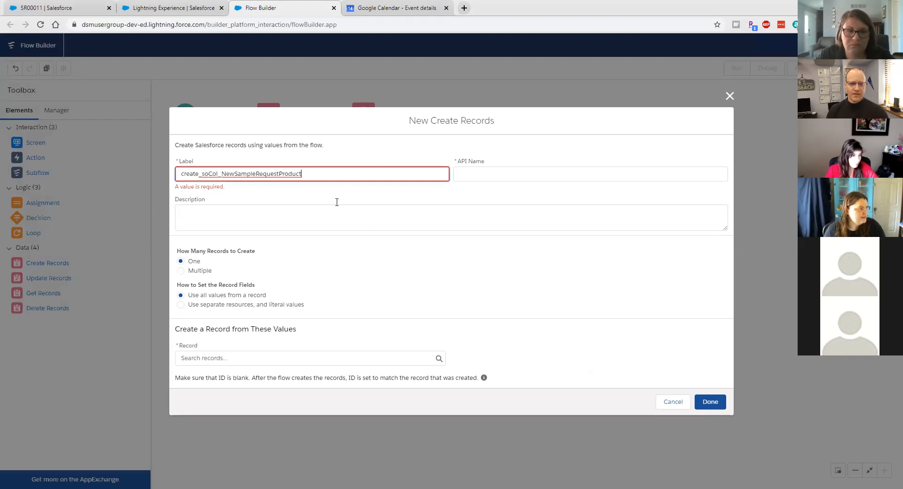
left_click(337, 202)
type("Create")
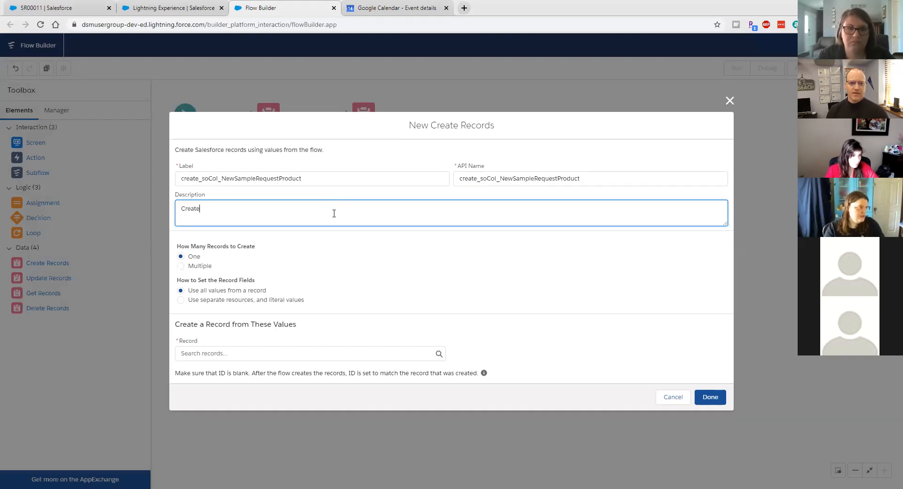
type(" n")
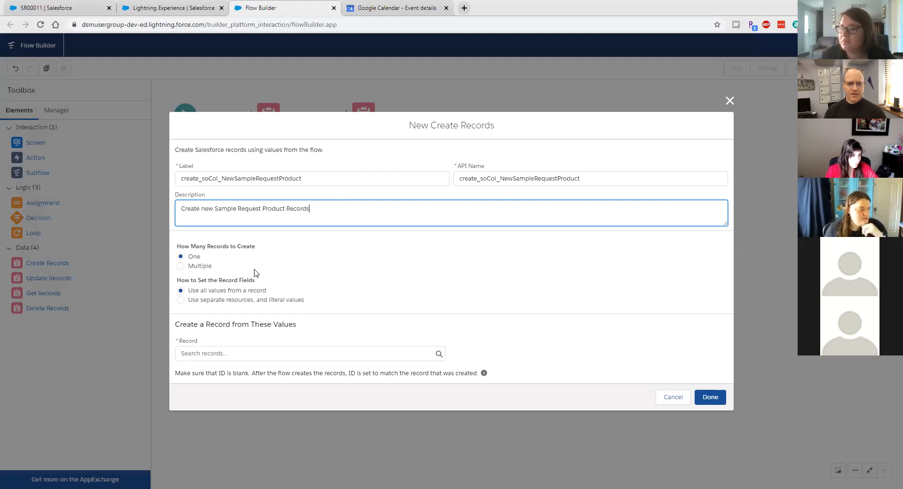
left_click(181, 266)
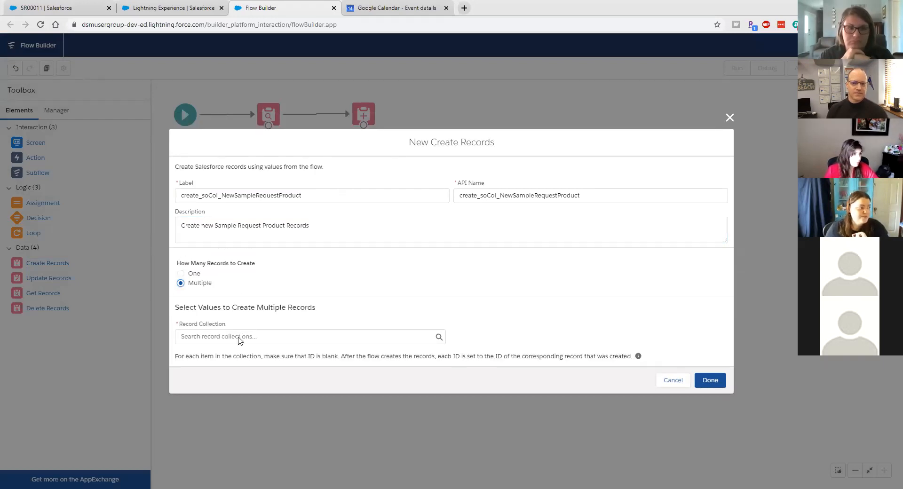
left_click(381, 336)
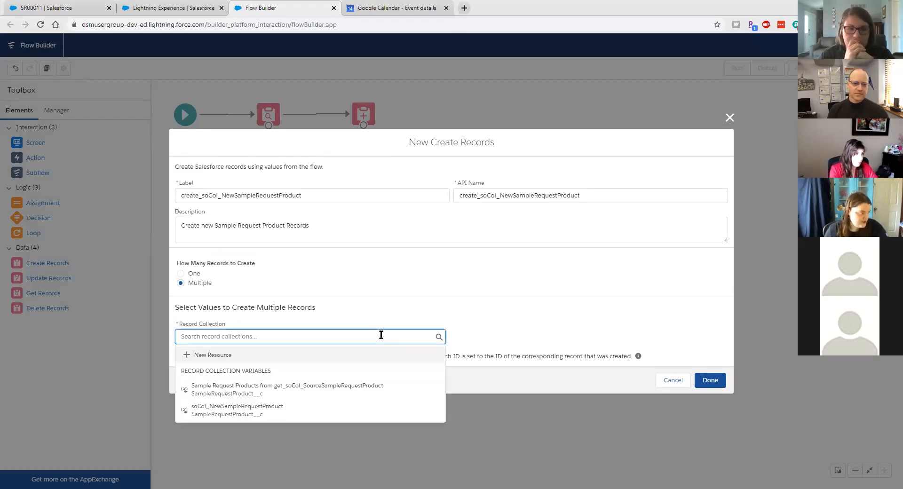
left_click(313, 408)
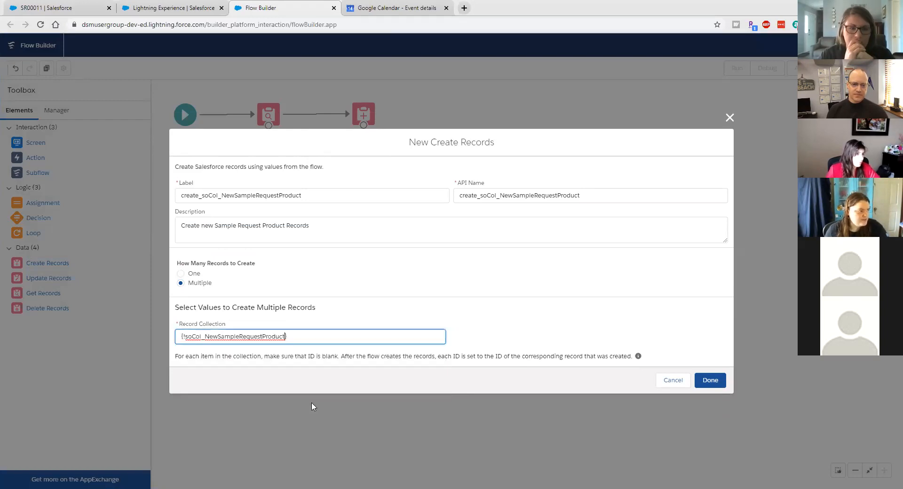
left_click(714, 384)
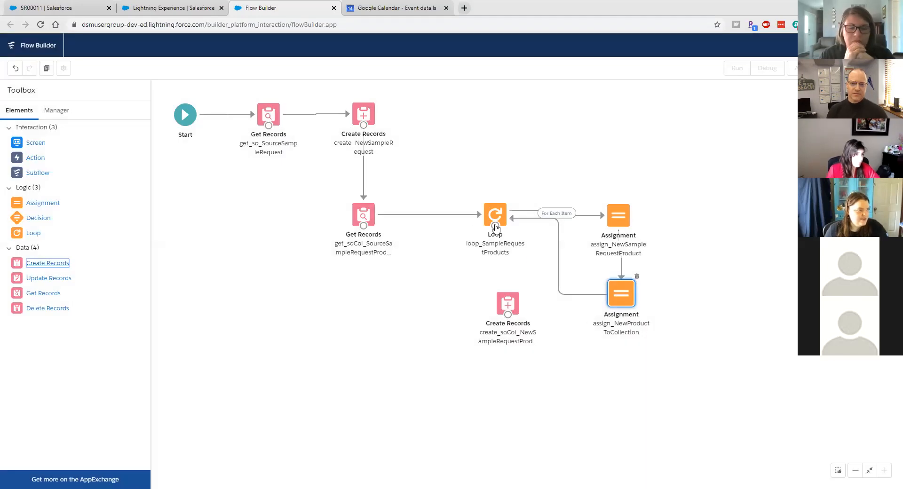
Step: Route the Loop's After Last Item path to create_soCol_NewSampleRequestProduct and drop a Screen onto the canvas
left_click_drag(496, 231, 498, 320)
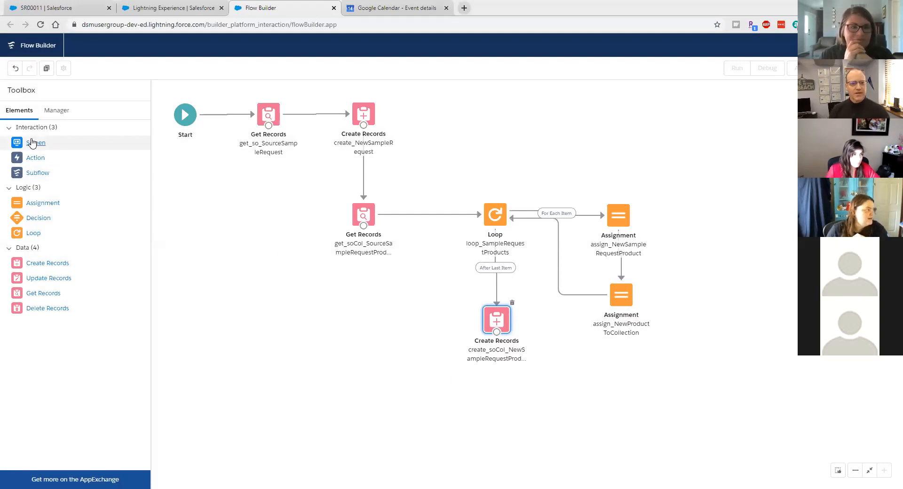
left_click_drag(32, 143, 548, 387)
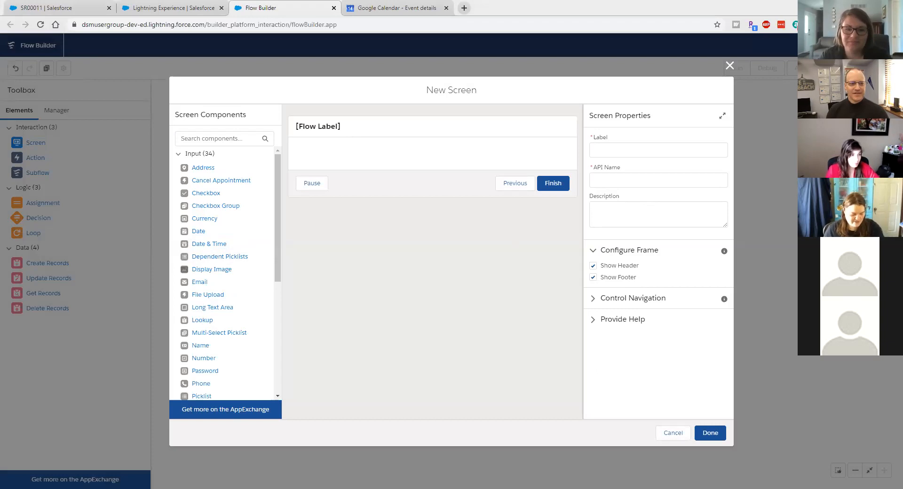
Step: Label the screen 'Sample Request Cloned' and add a Display Text named txt_successmessage
left_click(603, 151)
type("Sample Request Cloned")
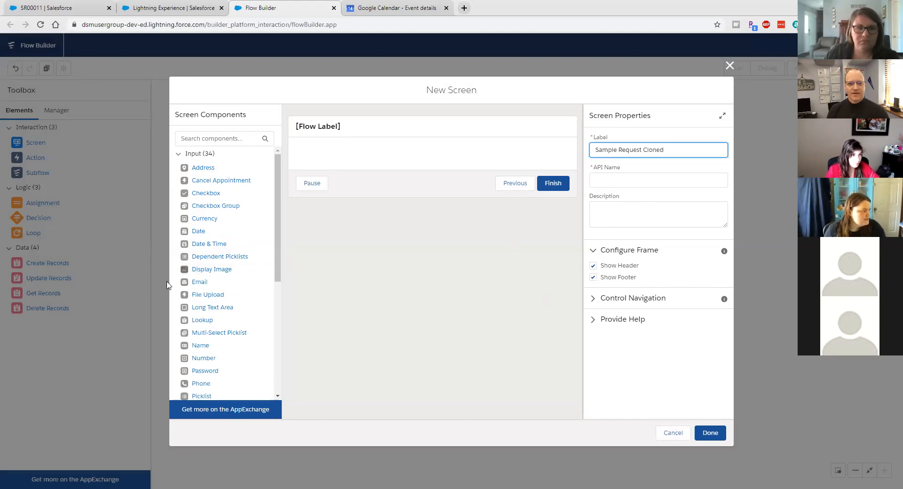
scroll(205, 289, "down", 4)
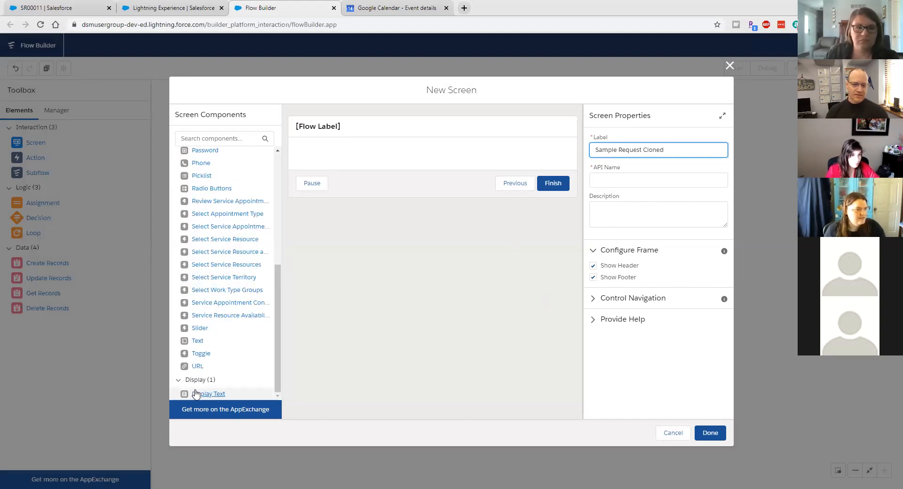
left_click(196, 392)
left_click(638, 152)
type("t")
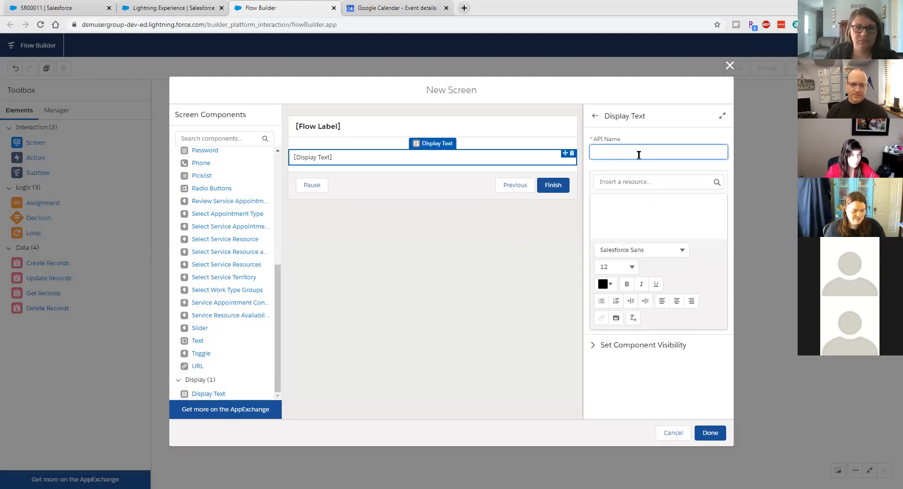
type("xt_successmessage")
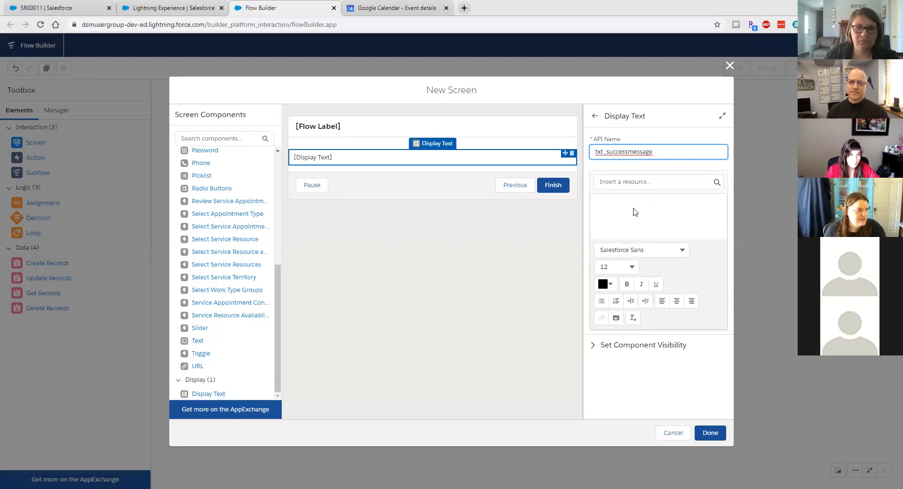
Step: Write a 'Success!' heading, bold, centred, at font size 16
left_click(634, 208)
type("Success!")
triple_click(625, 205)
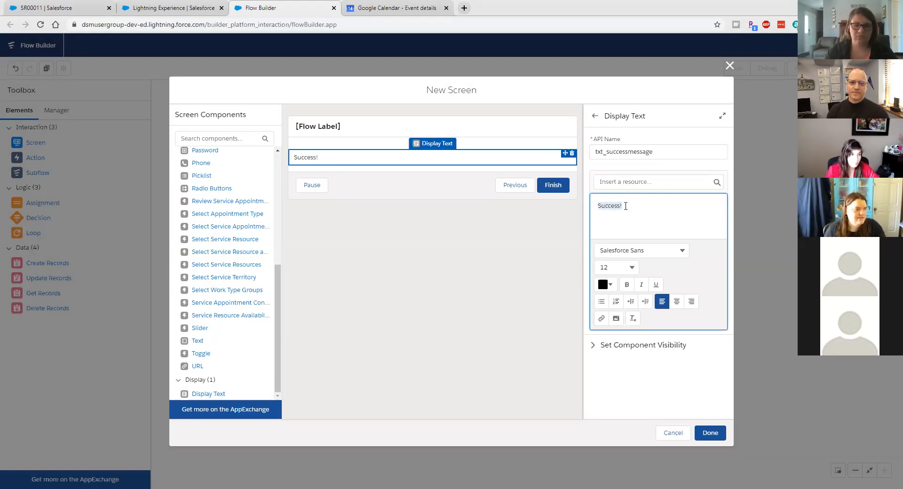
left_click(624, 205)
key("Return")
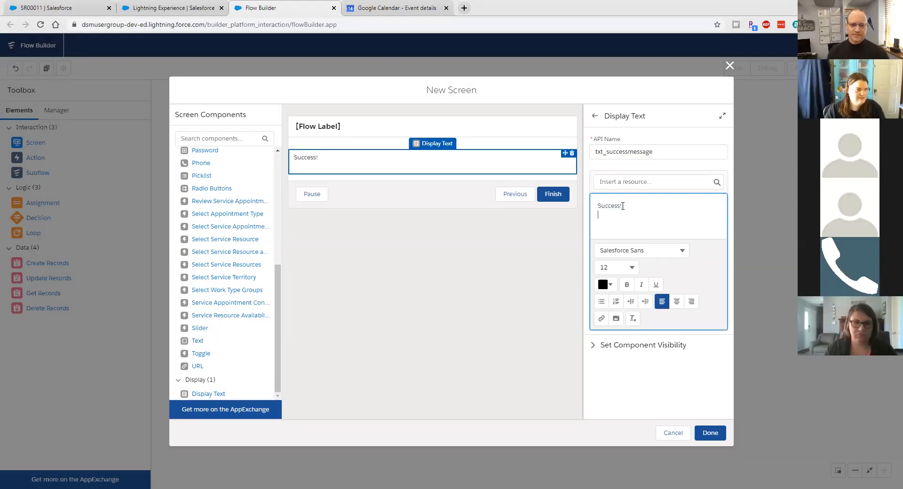
left_click_drag(622, 206, 596, 206)
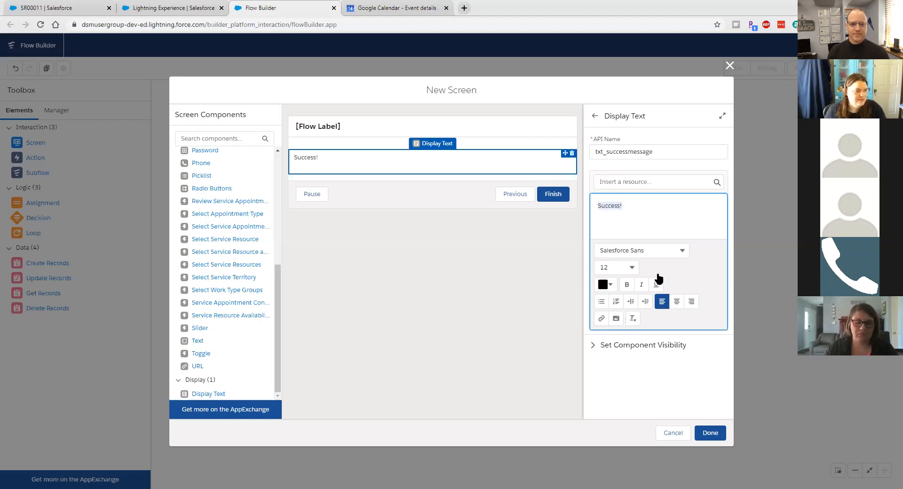
left_click(627, 285)
left_click(676, 301)
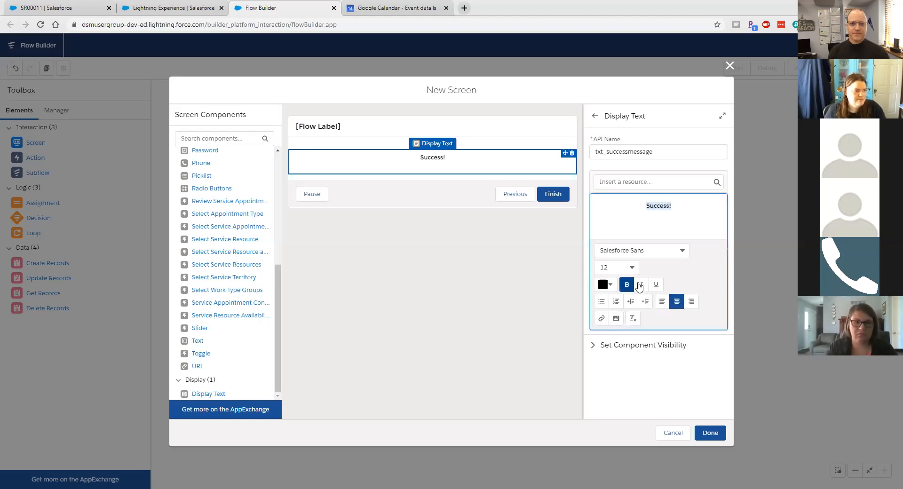
left_click(626, 268)
left_click(627, 183)
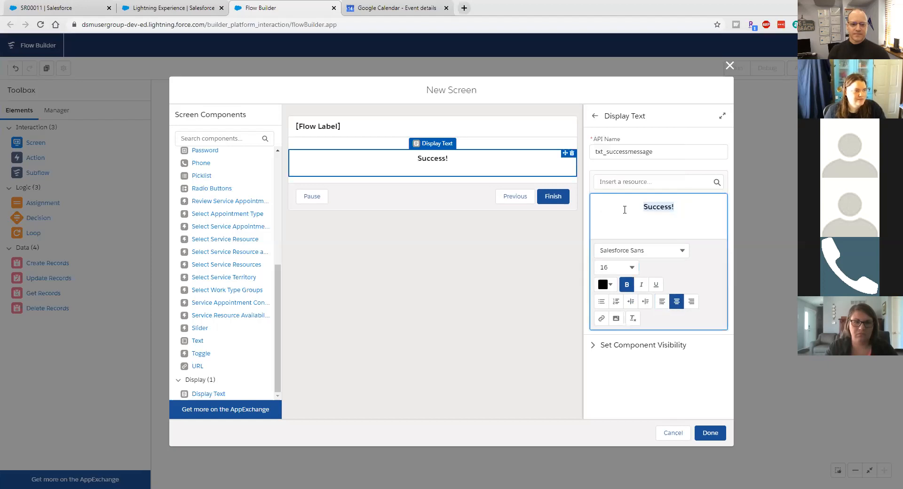
left_click(615, 223)
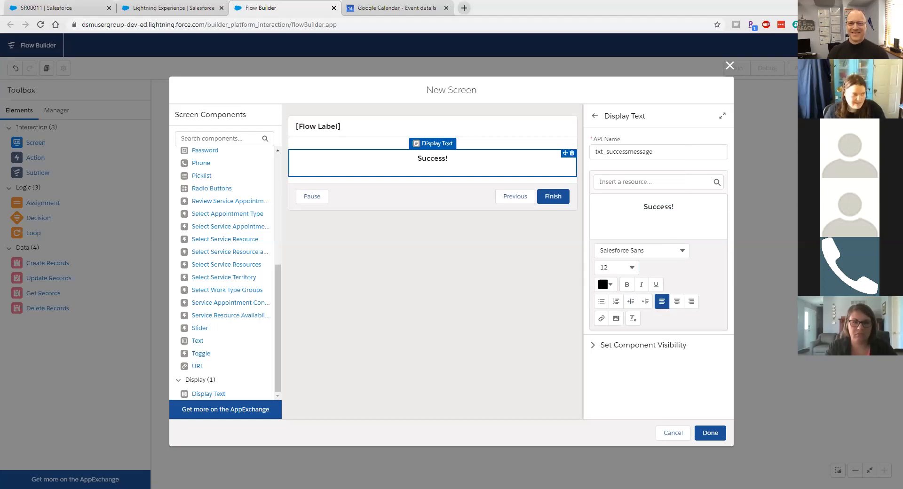
Step: Add 'A new sample request record has been created.' and 'Click here to go to the new Sample Request'
left_click(629, 219)
type("A")
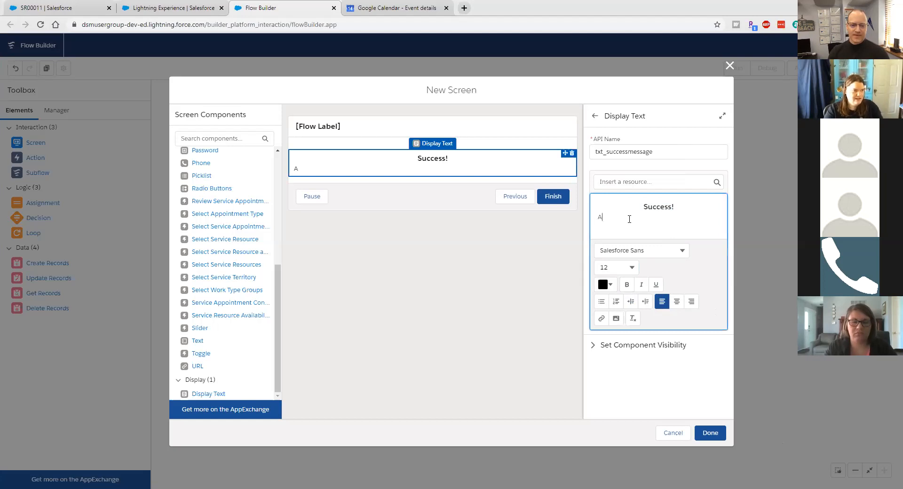
type(" new sample request re")
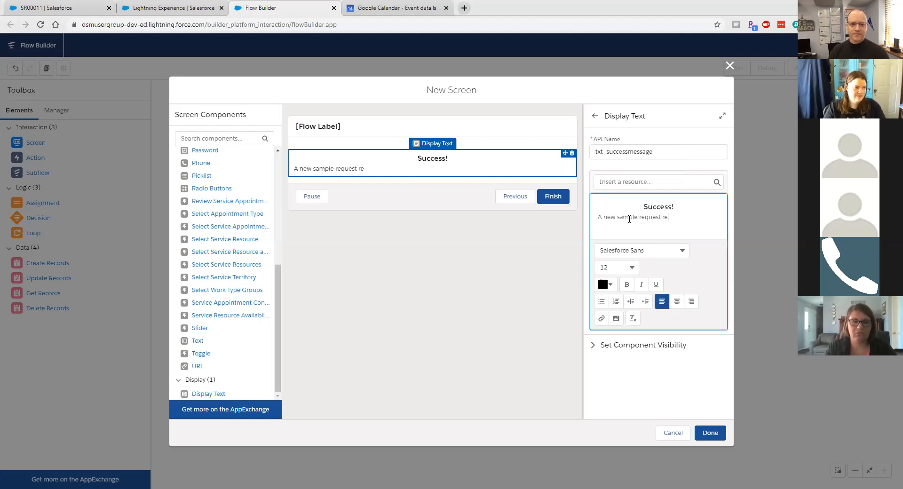
type("cord has been created.")
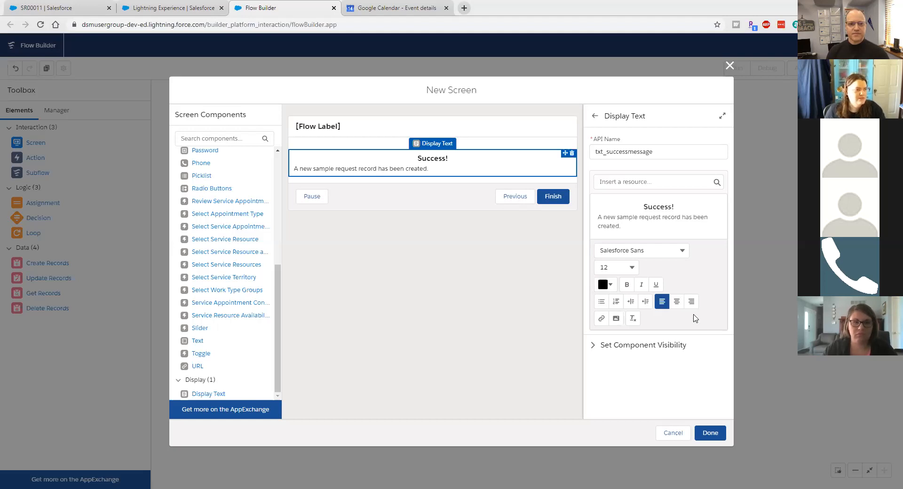
left_click(633, 231)
type("Ck")
key("BackSpace")
type("l")
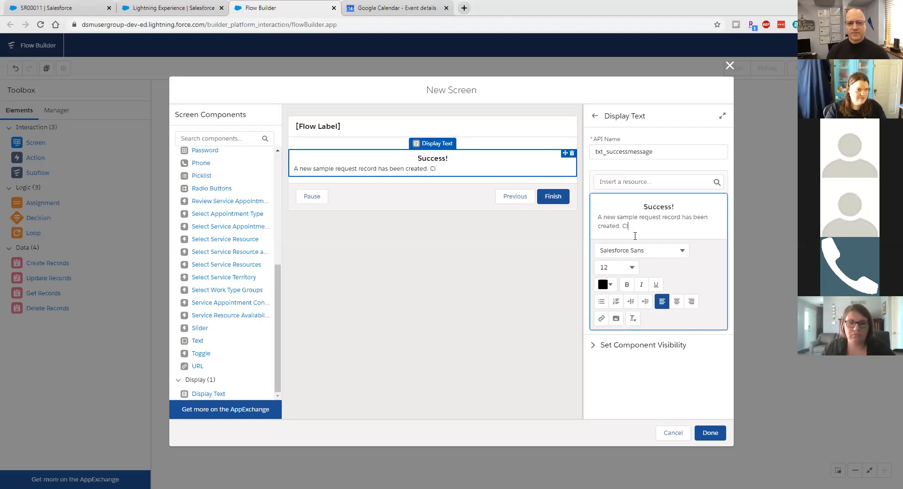
type("ick here to go to the new")
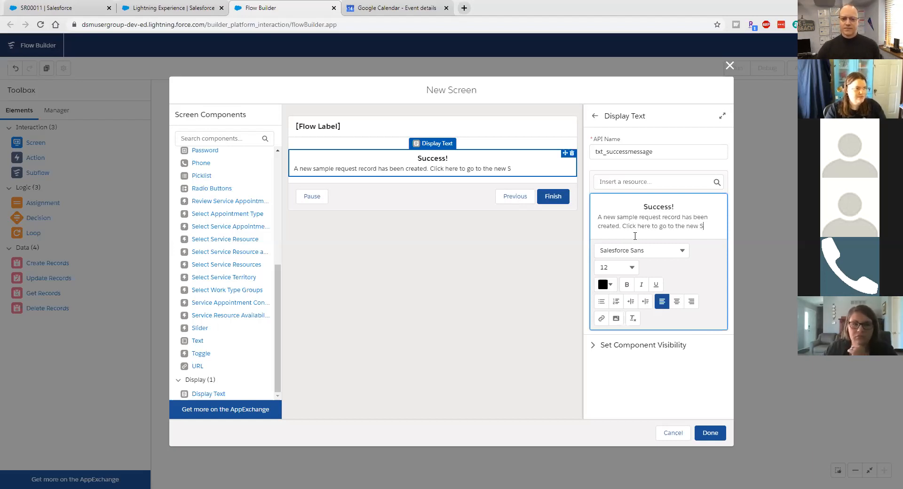
type(" Sample Request.")
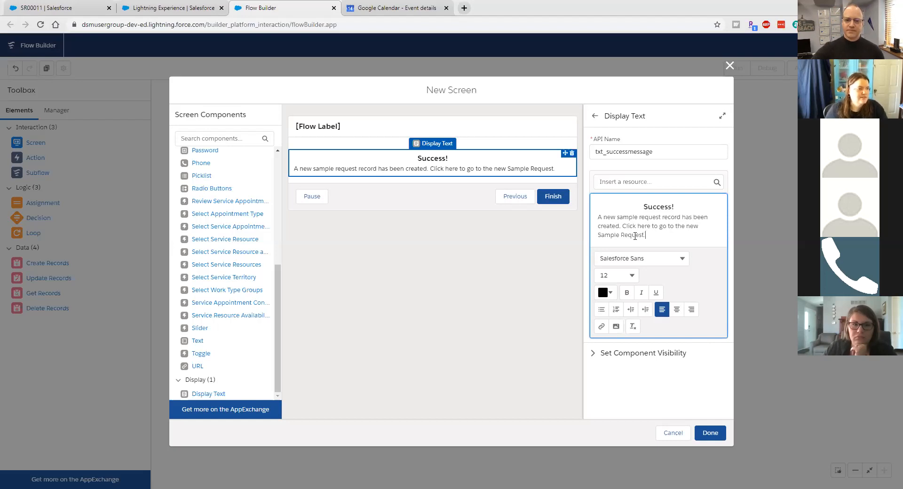
Step: Link 'Click here' to the pasted new Sample Request id and add a line after the message
left_click_drag(626, 225, 647, 227)
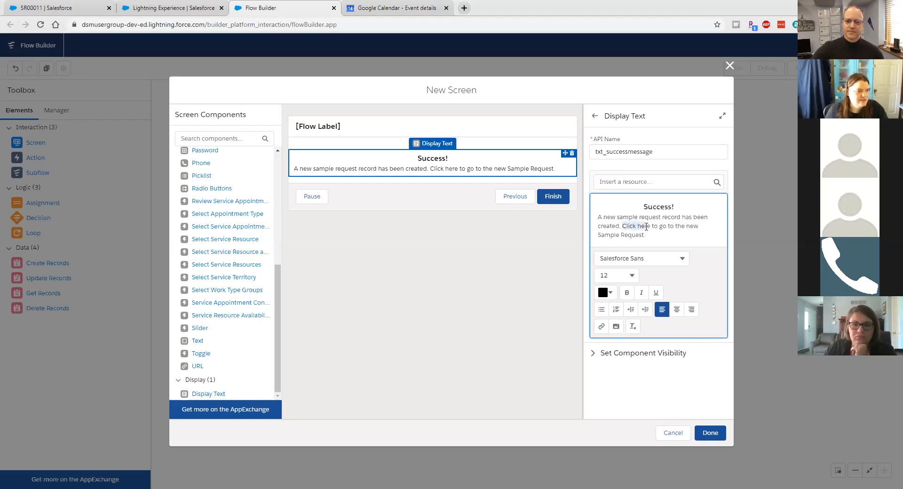
left_click(601, 327)
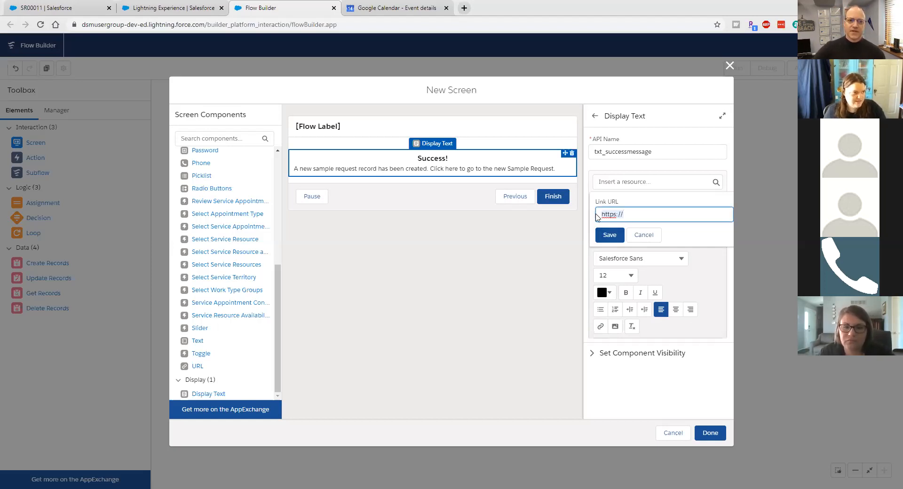
type("/{!var_NewSampleRequest_Id}")
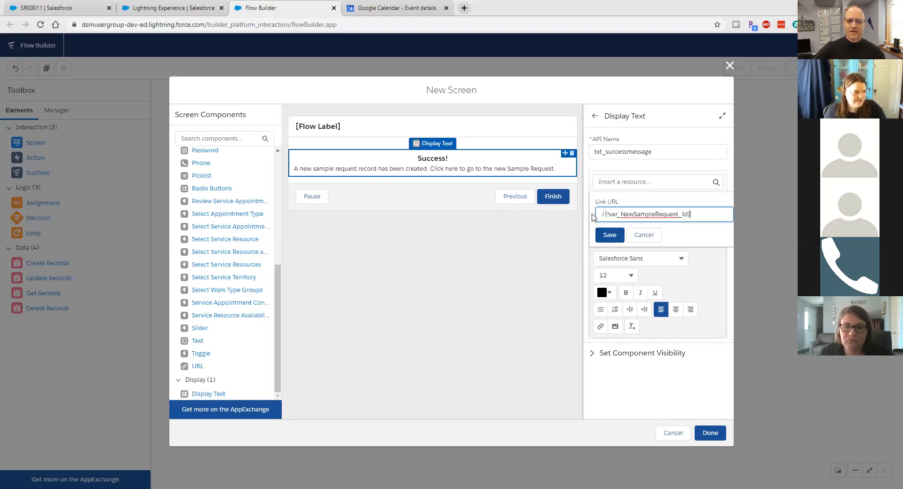
left_click(608, 236)
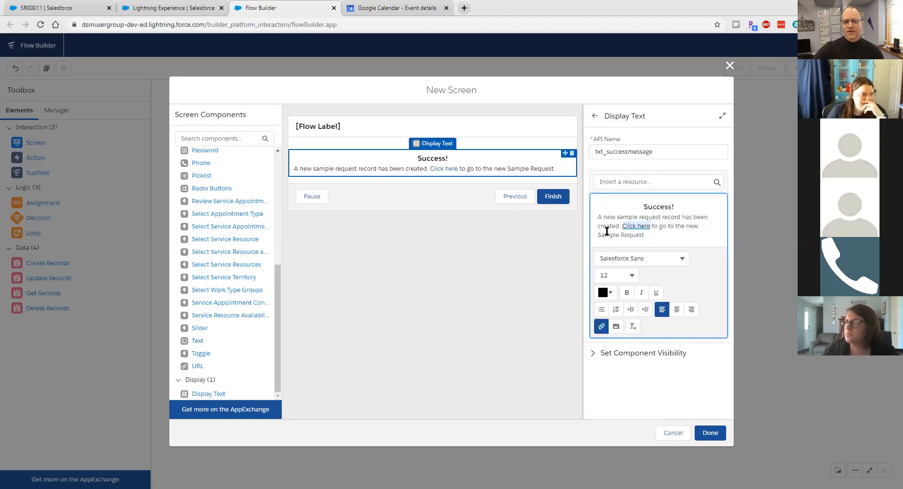
left_click(672, 238)
key("Return")
key("Return")
Step: Insert the new Sample Request id variable into the message below the text
left_click(602, 182)
type("v")
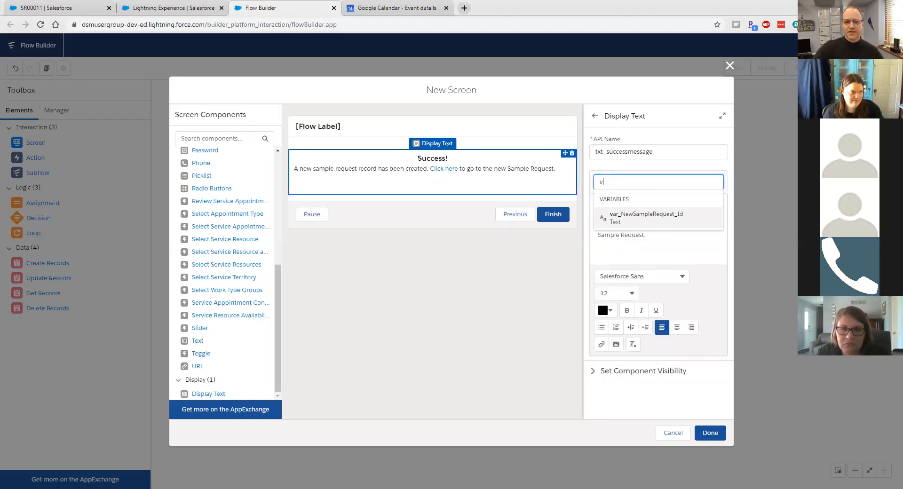
type("a")
key("BackSpace")
key("BackSpace")
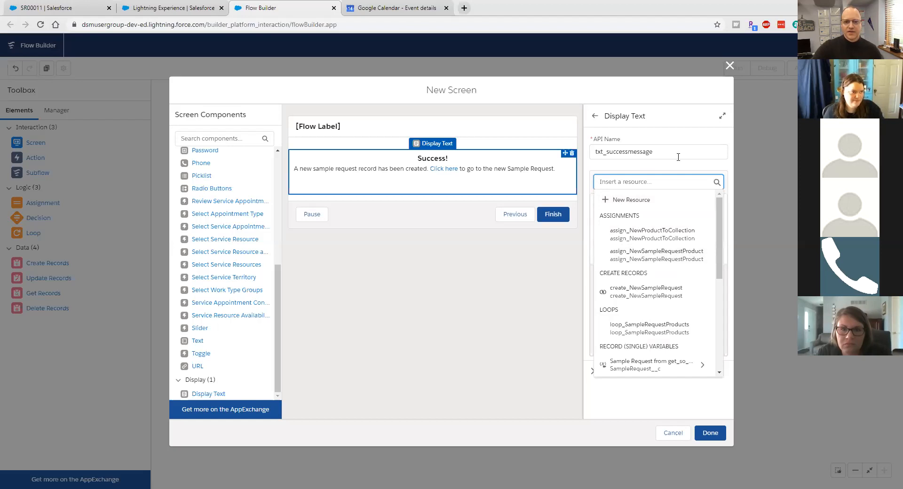
left_click(680, 170)
left_click(649, 182)
type("var")
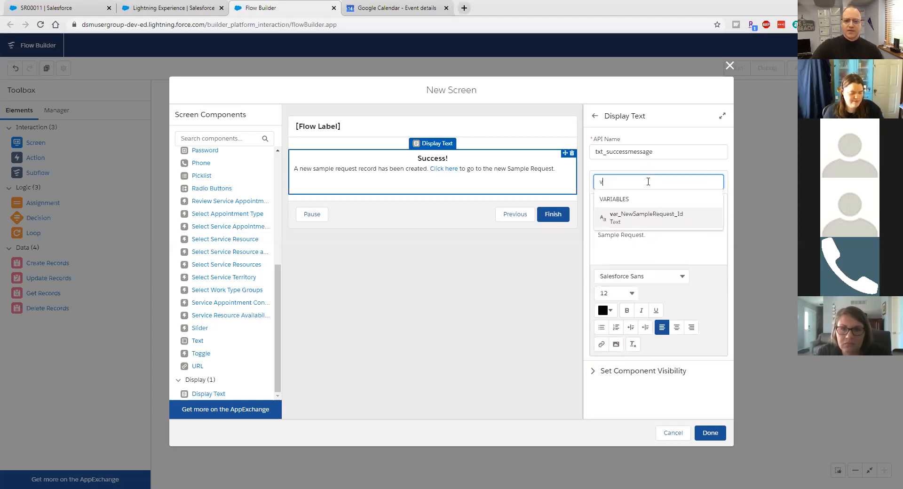
left_click(644, 216)
left_click(665, 176)
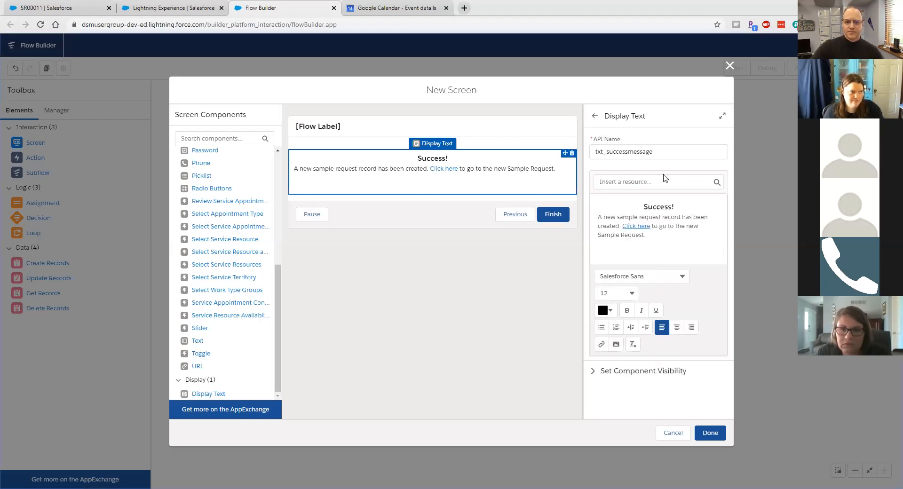
left_click(660, 182)
type("va")
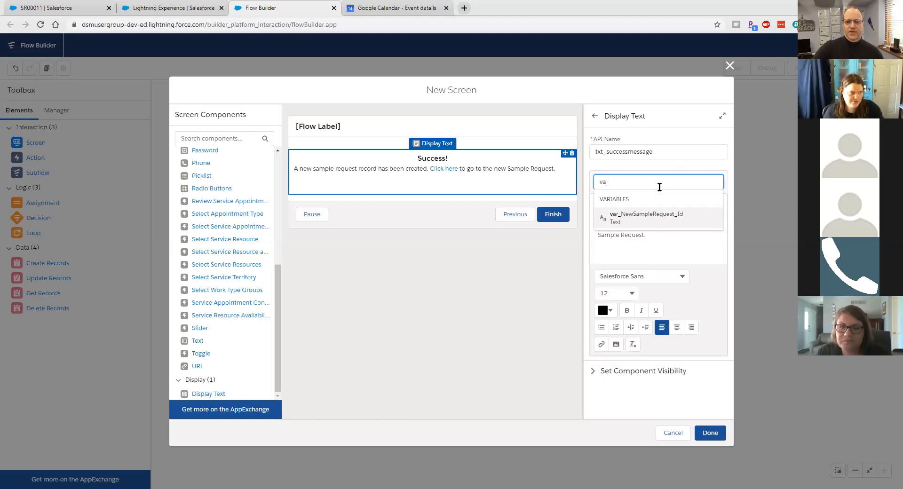
left_click(648, 215)
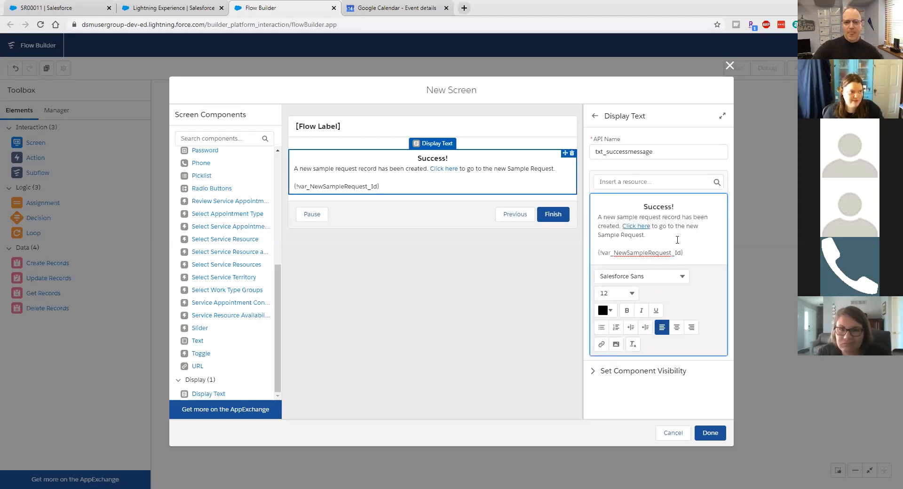
Step: Remove the inserted id, relink 'Click here' to /{!var_NewSampleRequest_Id}, and finish the screen
left_click_drag(685, 252, 594, 248)
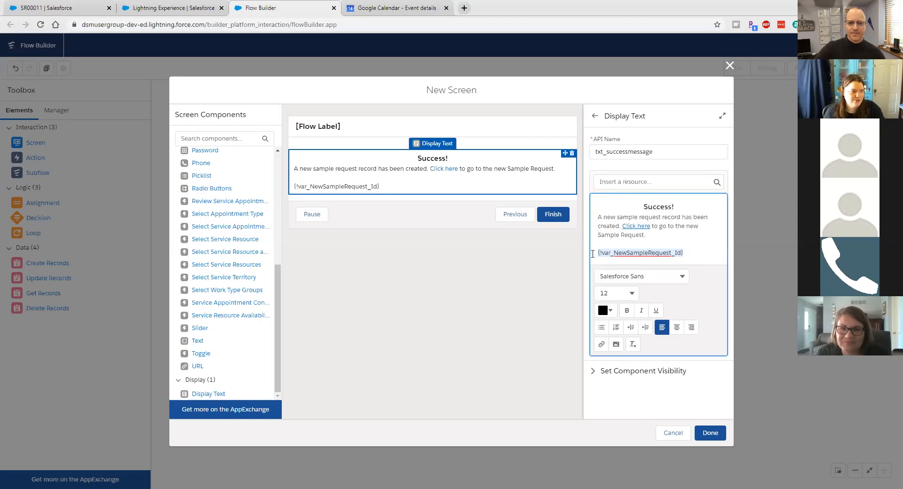
key("ctrl+x")
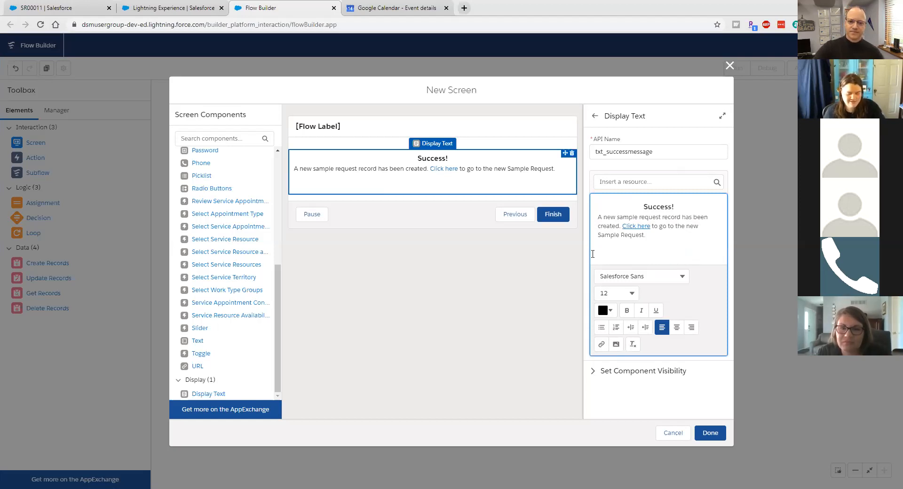
key("BackSpace")
key("BackSpace")
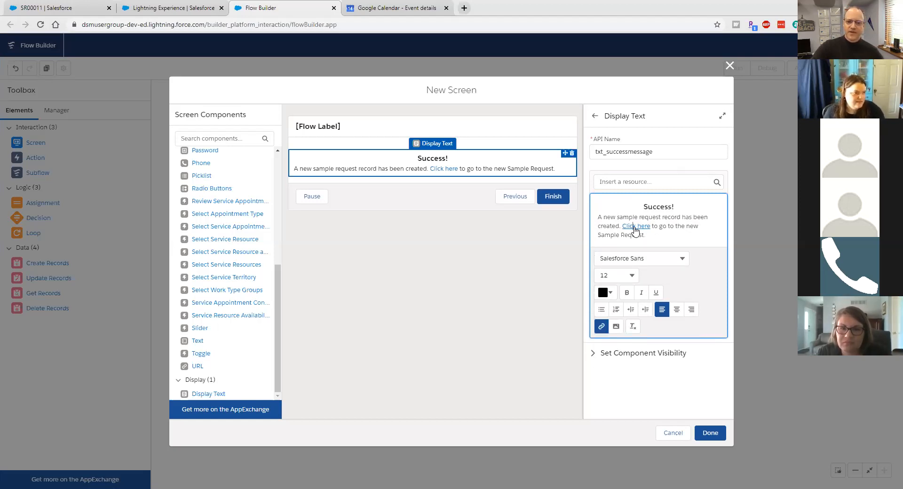
left_click(601, 326)
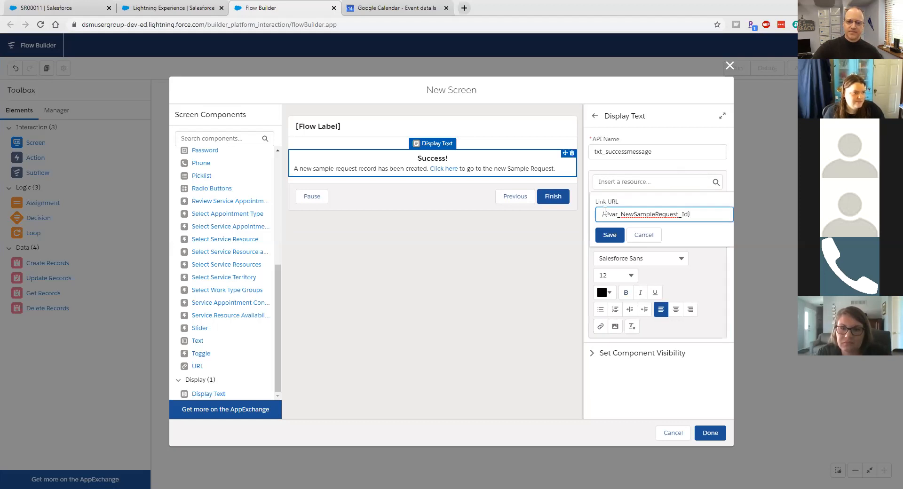
left_click_drag(605, 212, 727, 217)
left_click(727, 217)
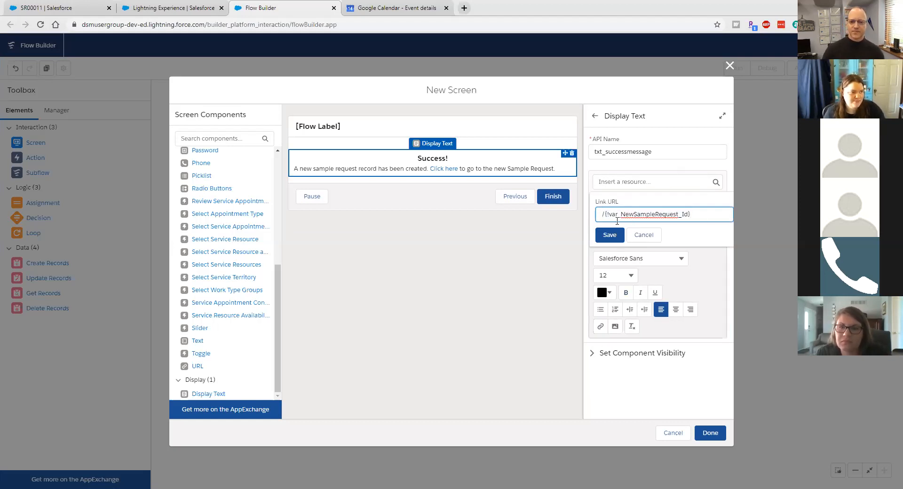
left_click(603, 235)
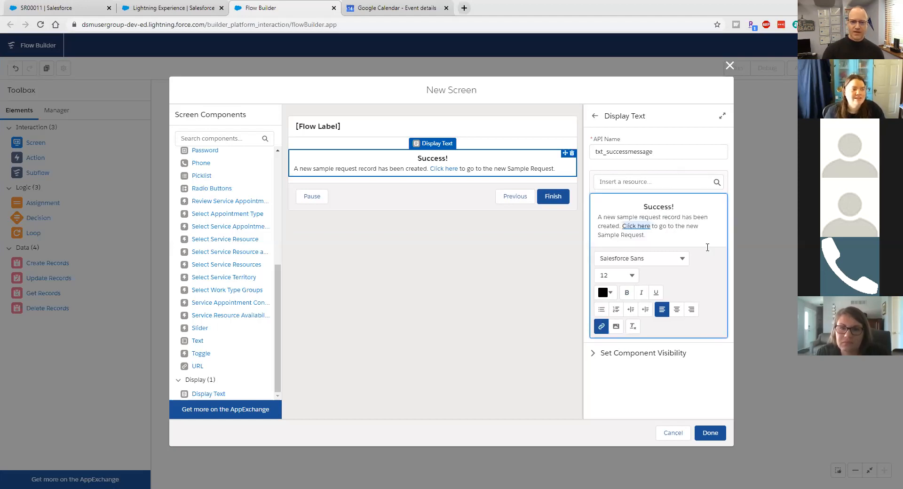
left_click(667, 239)
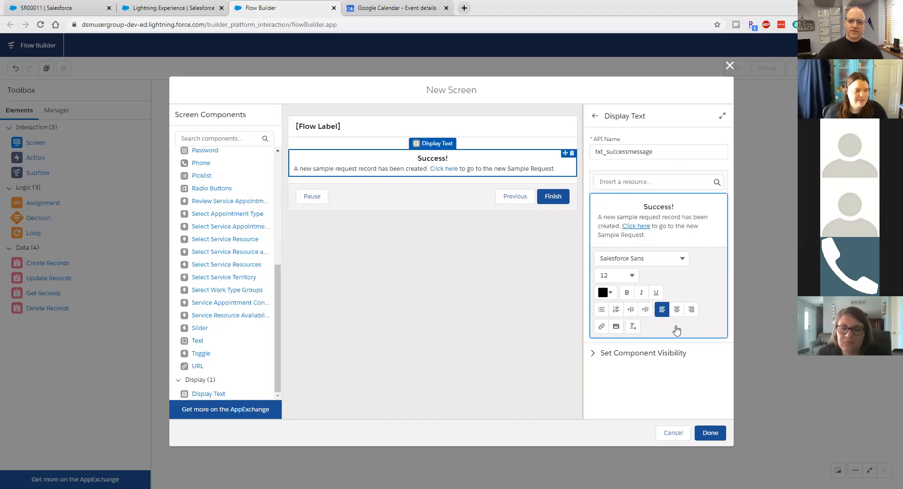
left_click(714, 432)
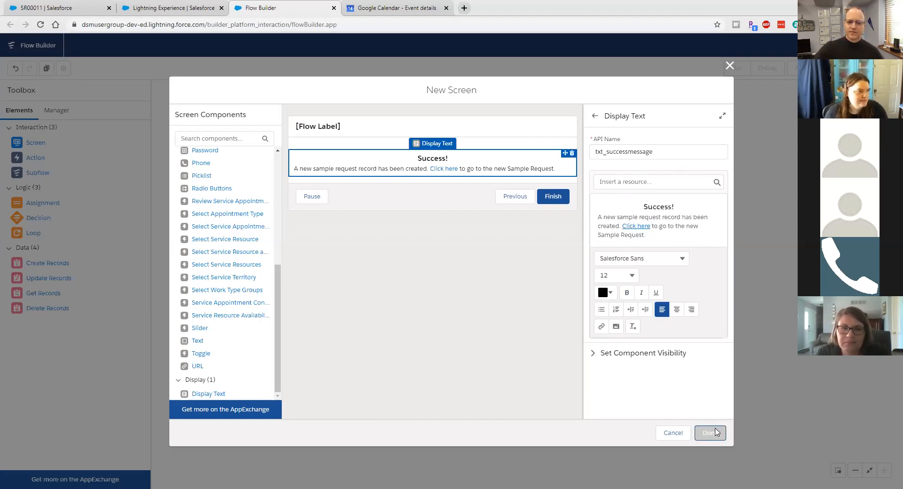
Step: Move create_soCol_NewSampleRequestProduct lower and drop another Screen onto the canvas
mouse_move(501, 319)
left_mouse_down()
mouse_move(497, 385)
mouse_move(602, 374)
mouse_move(621, 384)
left_mouse_up()
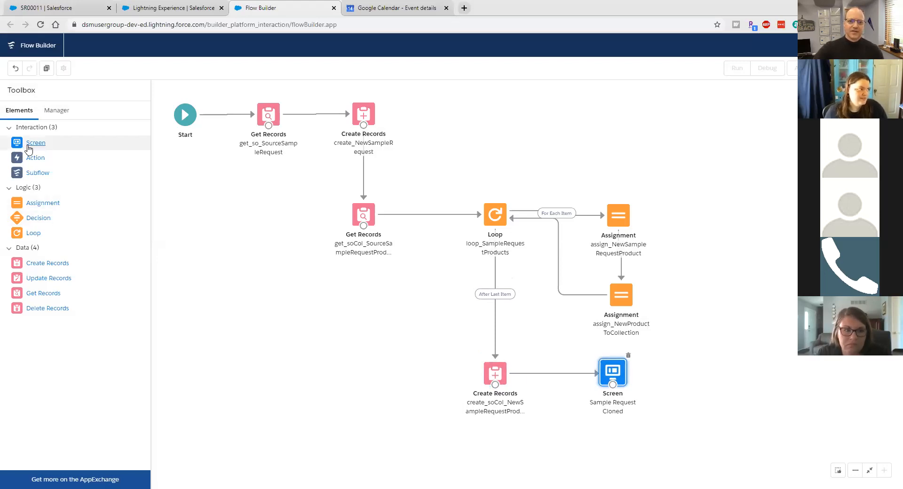
left_click_drag(28, 149, 252, 271)
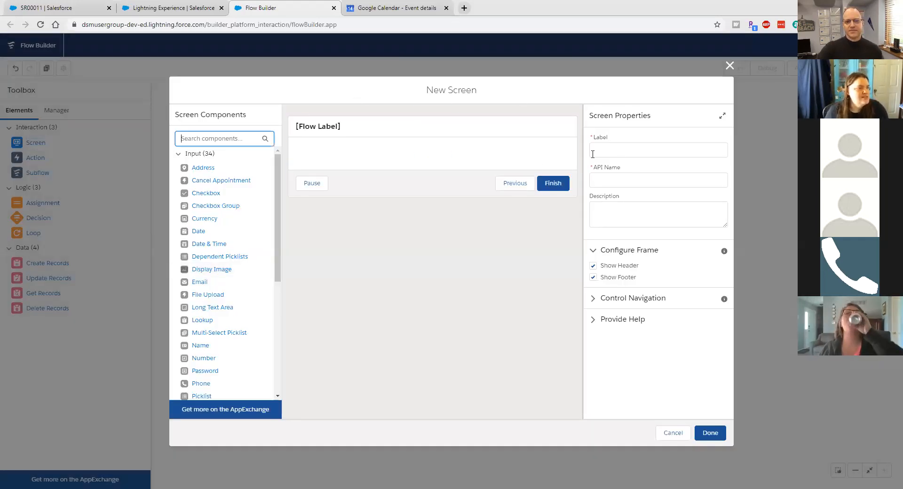
Step: Label the new screen 'Fault' with API name 'scr_Fault'
left_click(621, 150)
type("Fault")
key("Tab")
type("scr_")
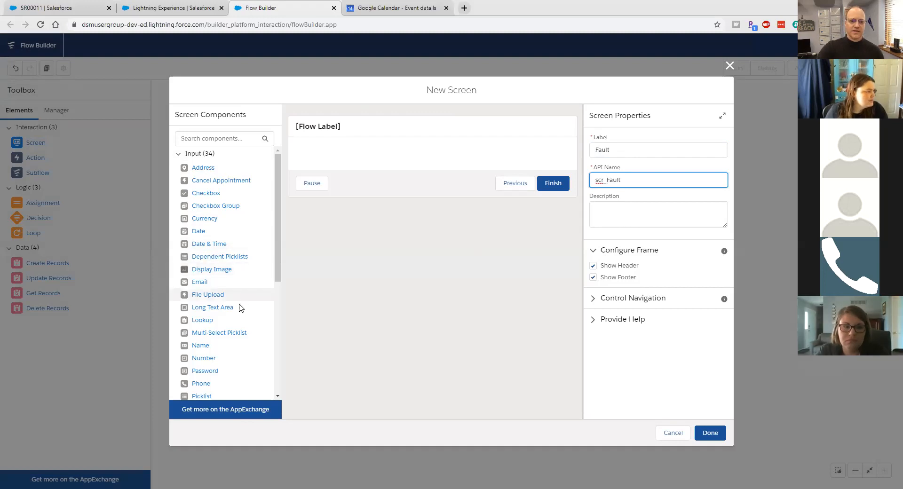
scroll(226, 305, "down", 5)
left_click(212, 398)
Step: Add Display Text 'txt_faultmessage' reading 'Uh-oh!' and 'Something went wrong. Your Salesforce Administration Team has been notified…'
left_click_drag(213, 397, 365, 158)
left_click(618, 158)
type("txt_f")
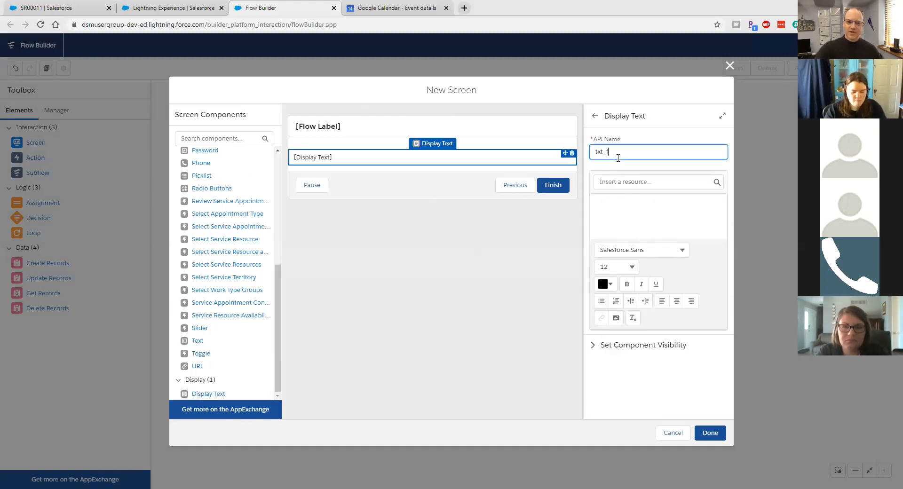
type("aultmessage")
left_click(609, 225)
type("U")
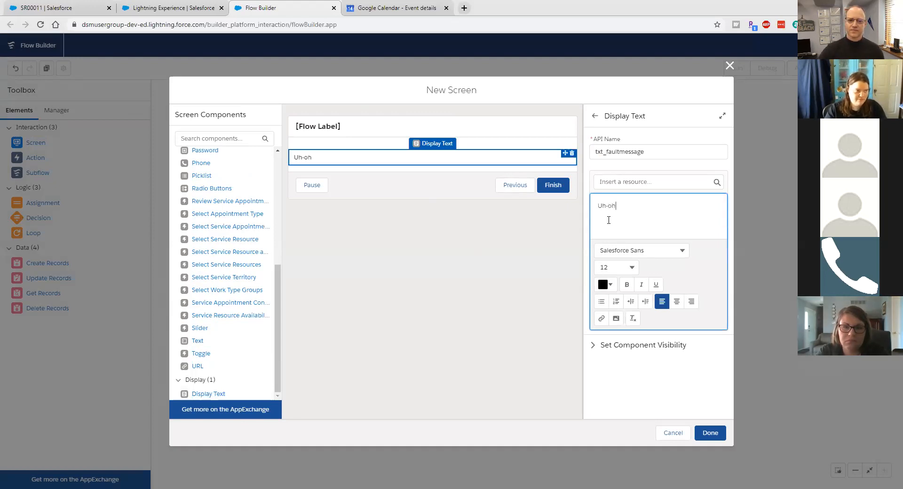
type("h-oh!")
key("Return")
type("Something went wrong. Your Salesforce Administration Team")
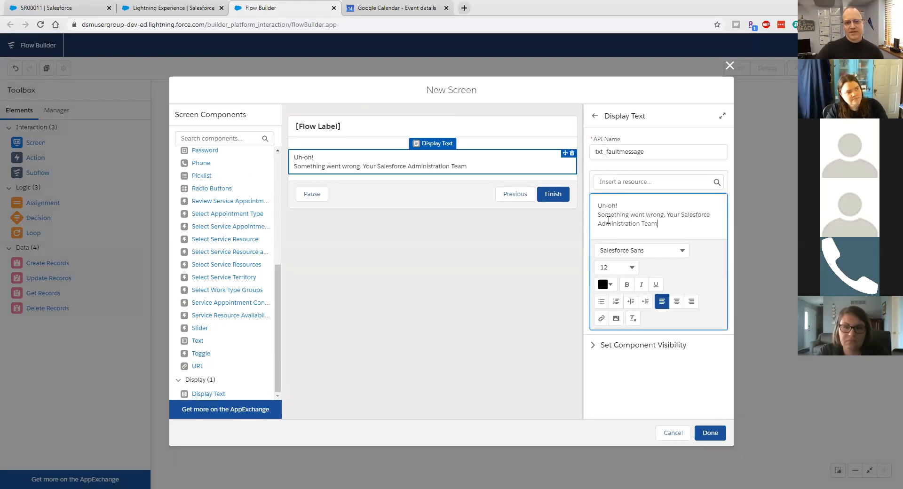
type(" has been not")
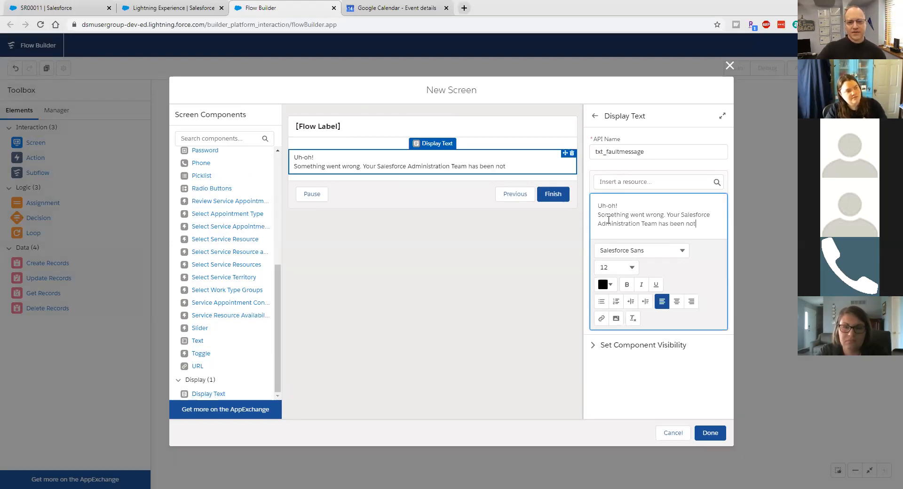
type("ified. If this is")
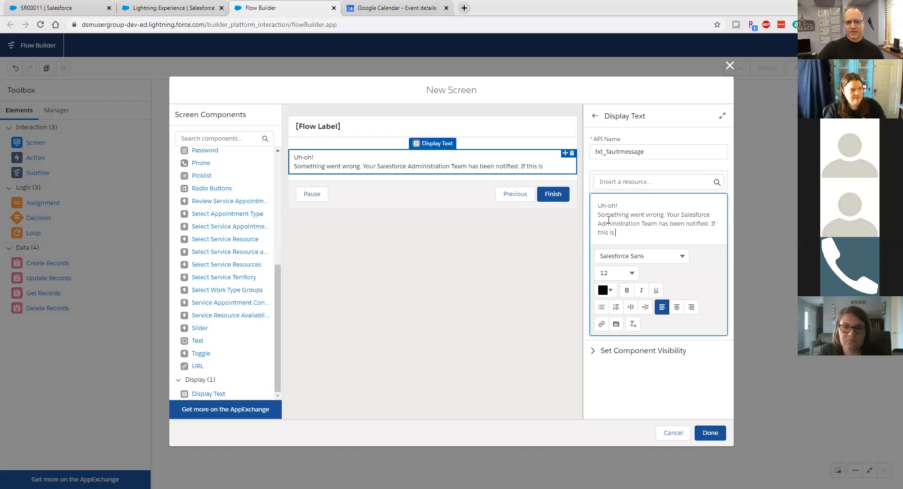
type(" an urgent ma")
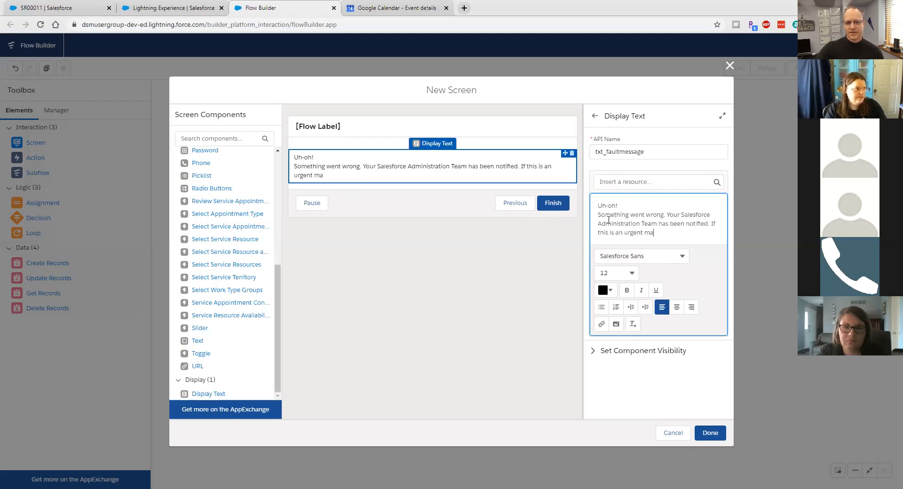
type("tter, please")
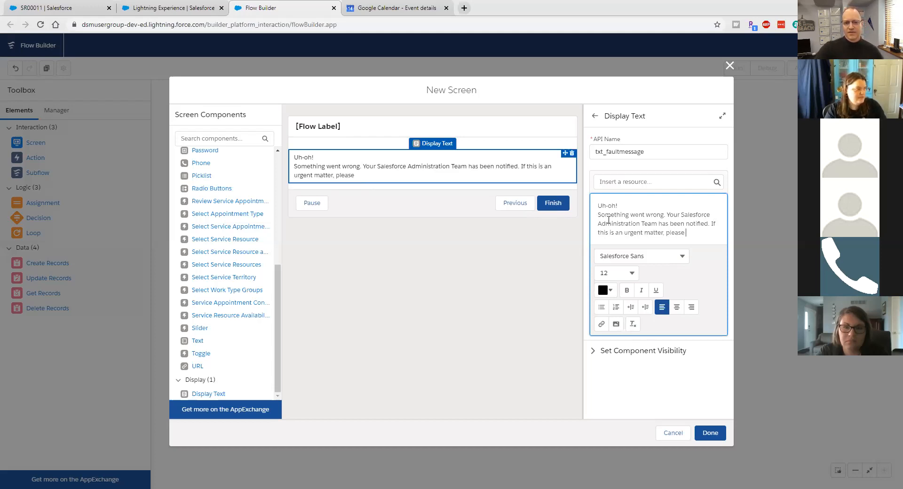
type(" reach out to your A")
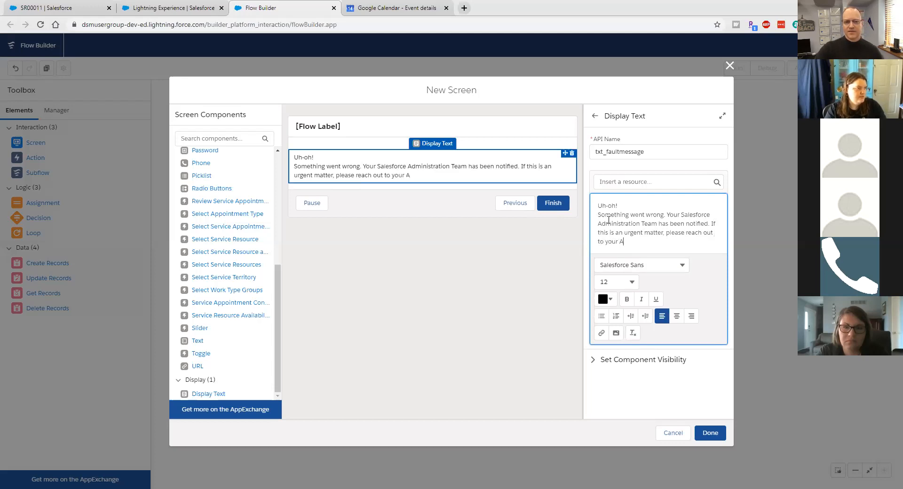
type("dmin Team.")
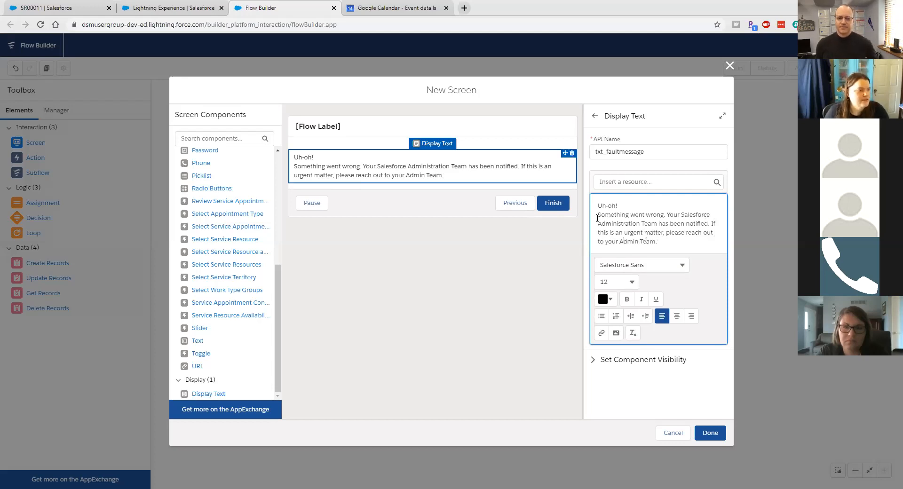
Step: Make the 'Uh-oh!' line bold and centred
triple_click(626, 204)
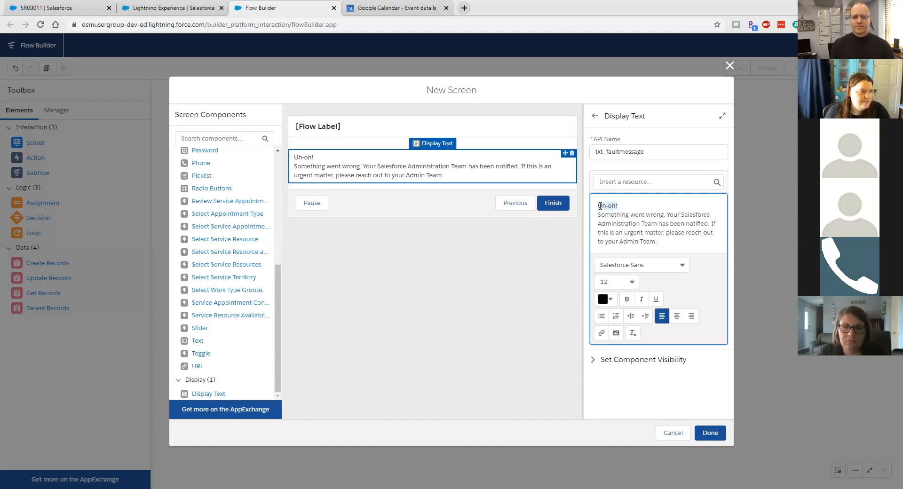
left_click(627, 299)
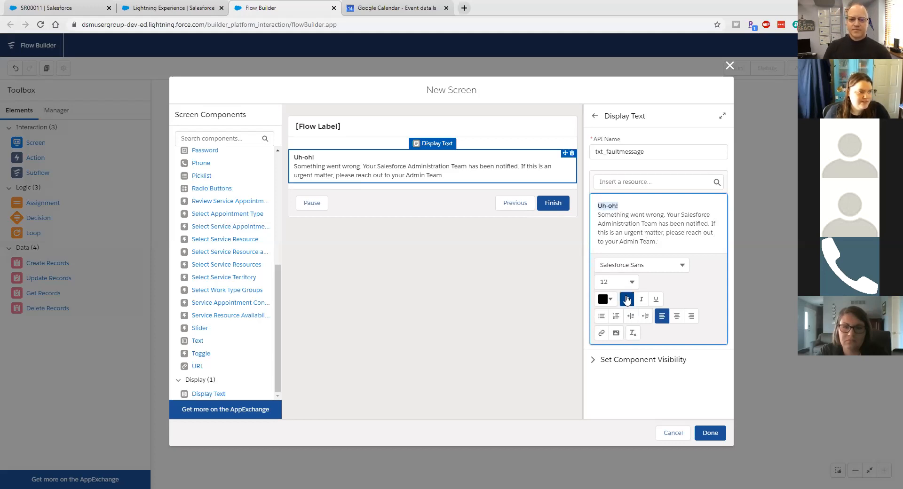
left_click(676, 316)
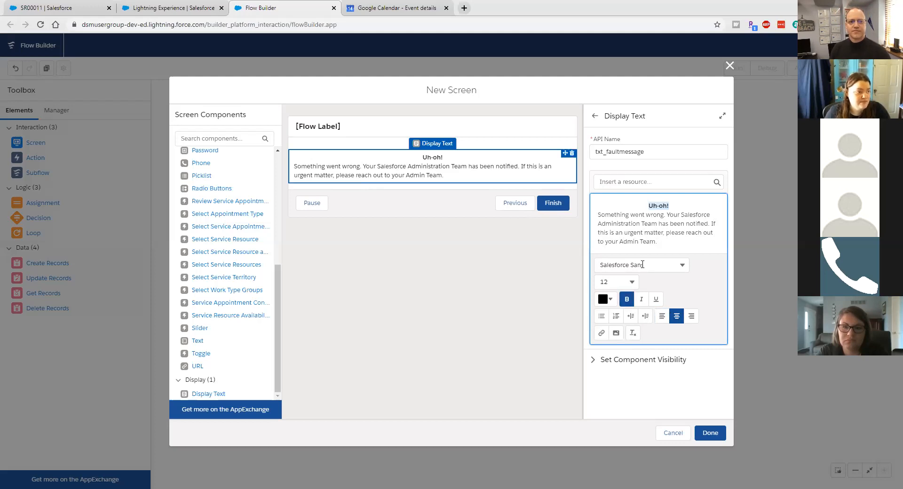
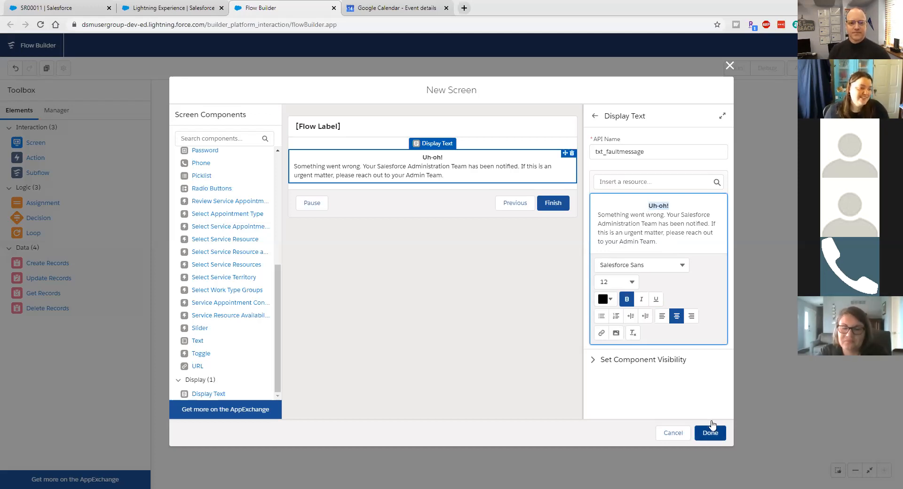
Step: Finish the Fault screen with its 'Uh-oh!' message so it appears on the canvas
left_click(705, 438)
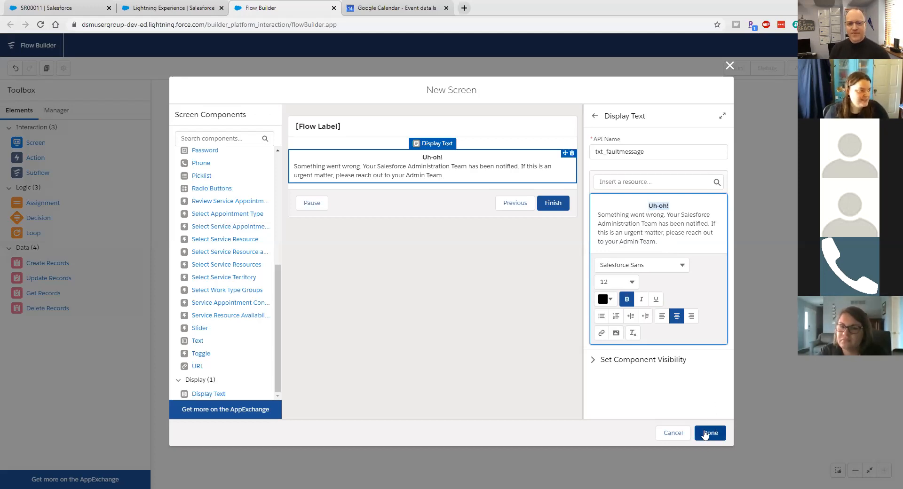
left_click(705, 433)
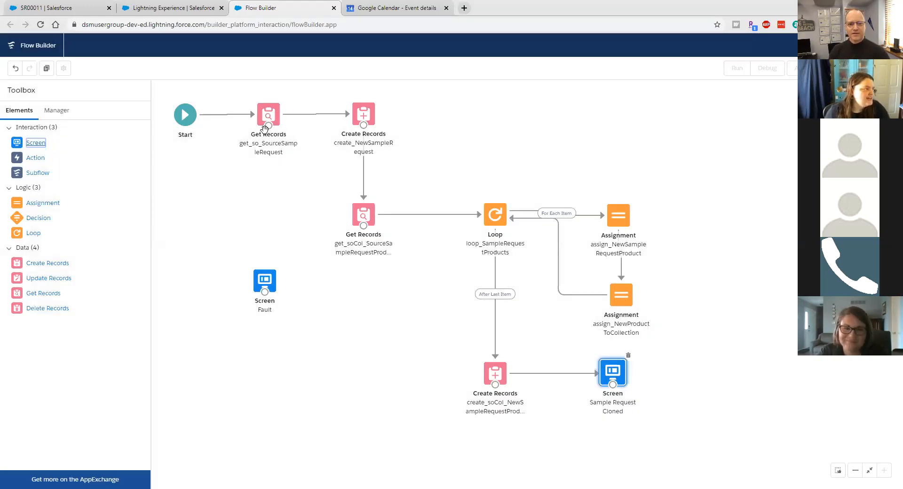
Step: Connect fault paths from both Get Records and both Create Records elements to the Fault screen, placed lower-left
left_click_drag(268, 126, 260, 282)
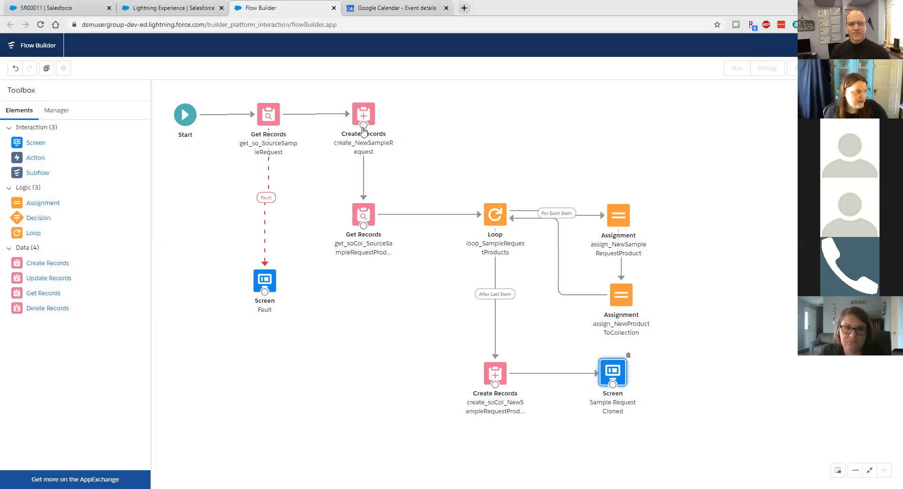
left_click_drag(362, 129, 265, 280)
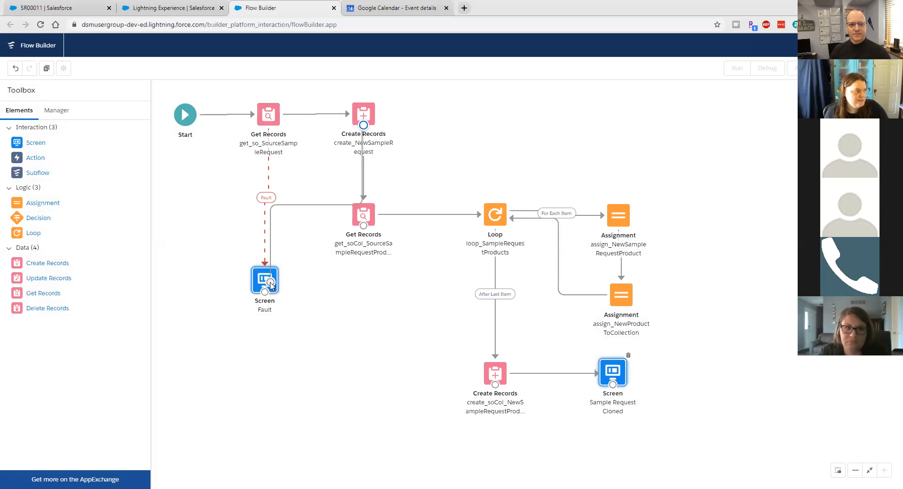
left_click_drag(362, 227, 265, 280)
left_click_drag(494, 389, 282, 284)
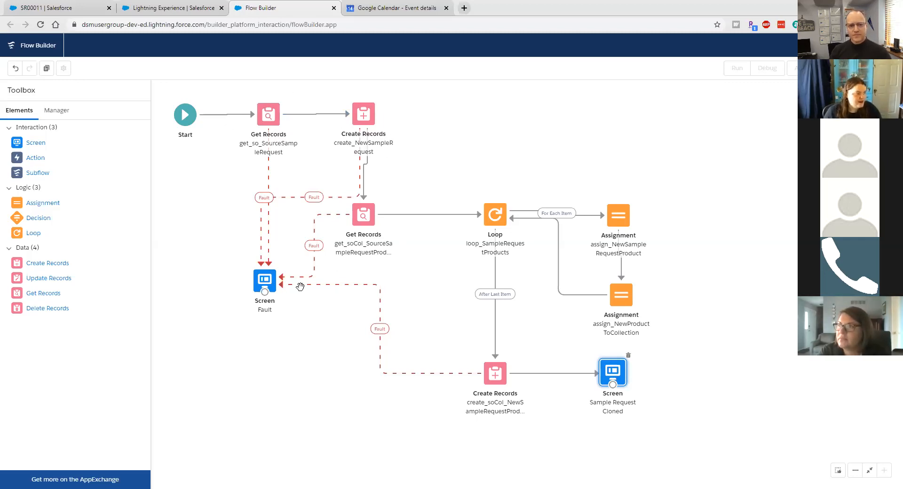
left_click_drag(265, 284, 192, 422)
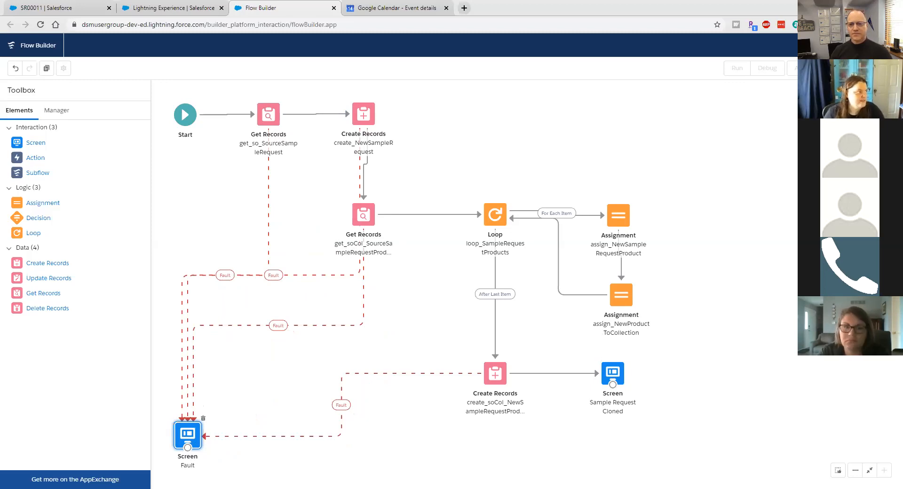
left_click(881, 68)
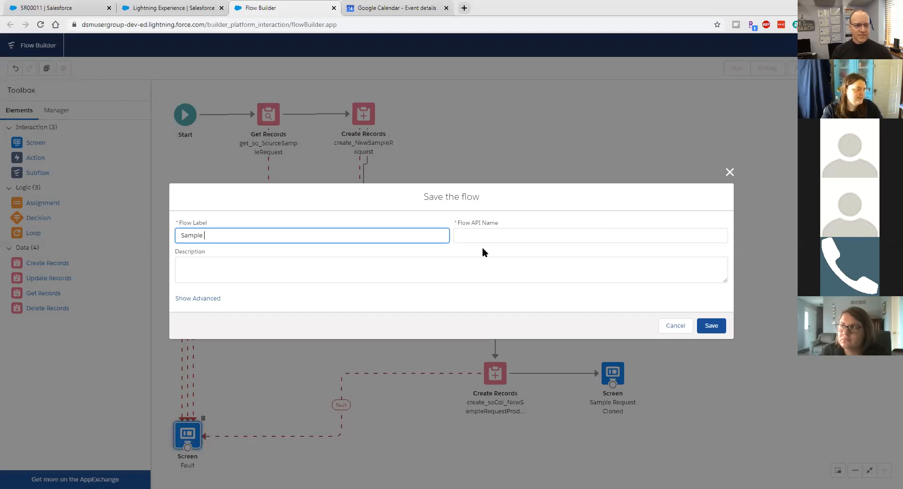
Step: Save the flow as 'Sample Request | Clone' (API name Sample_Request_Clone), described 'Clone Sample Request'
type("Request")
type("I")
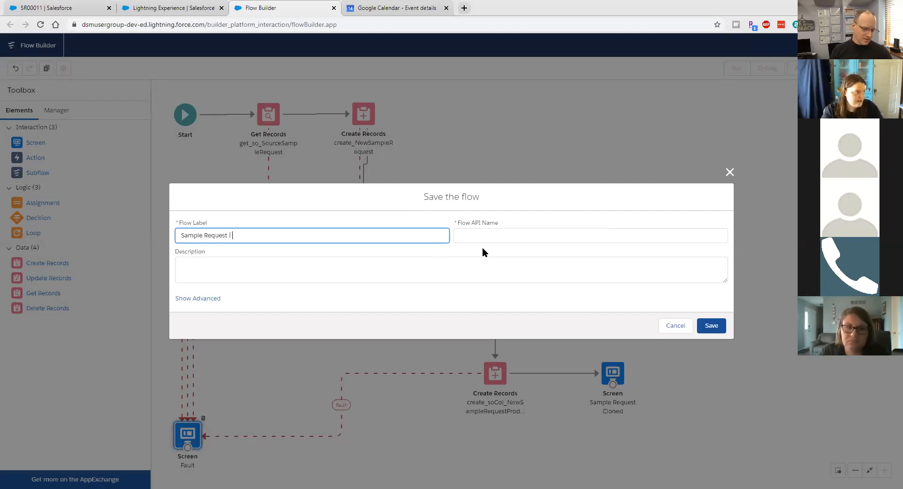
type(" Clone")
key("Tab")
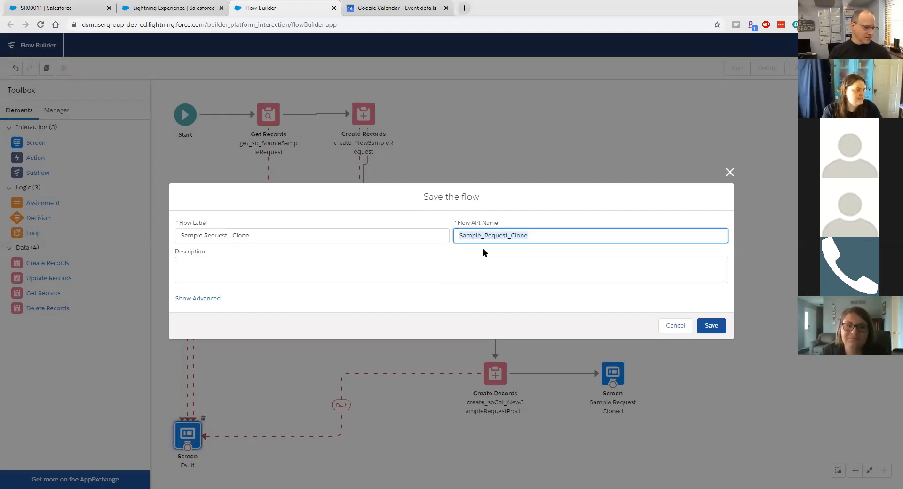
key("Tab")
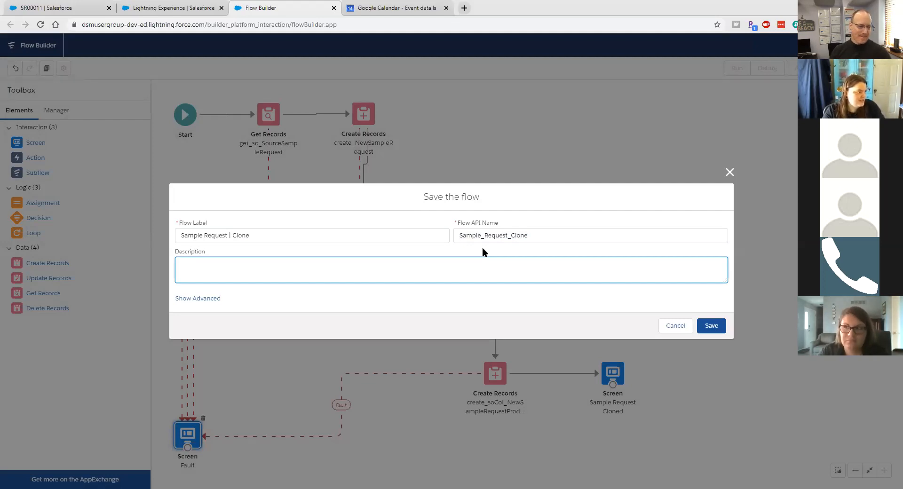
type("ple Request")
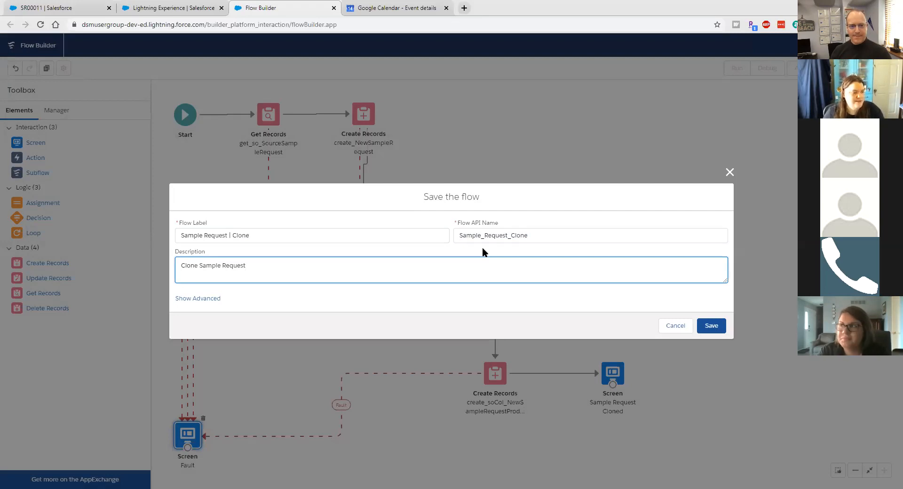
left_click(711, 325)
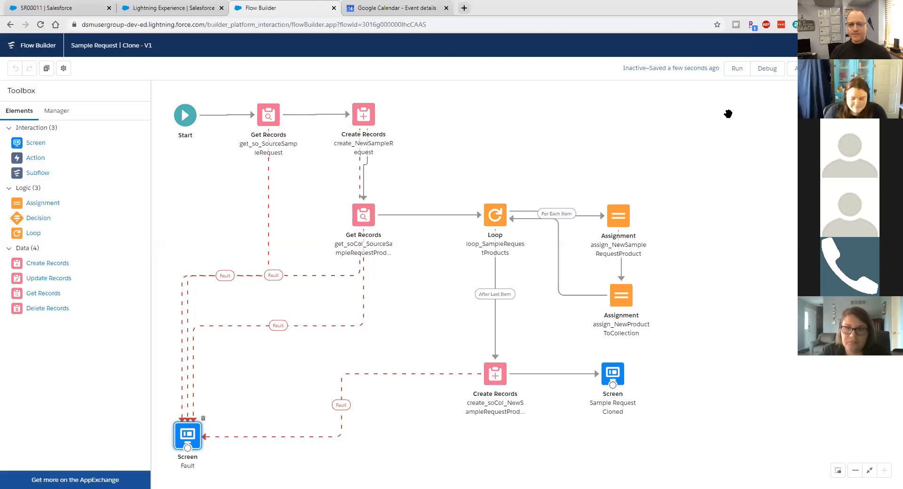
Step: Debug the flow with recordId set to SR00011's record ID copied from its URL, and run it
left_click(774, 70)
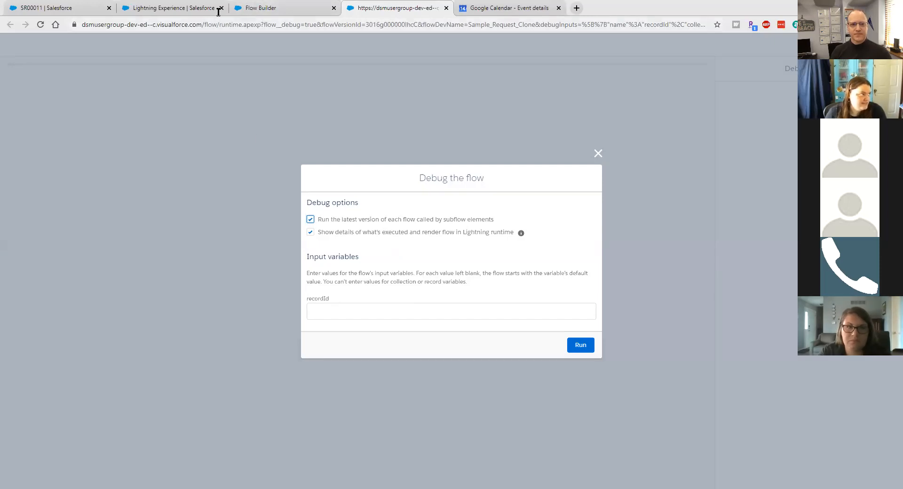
left_click(80, 5)
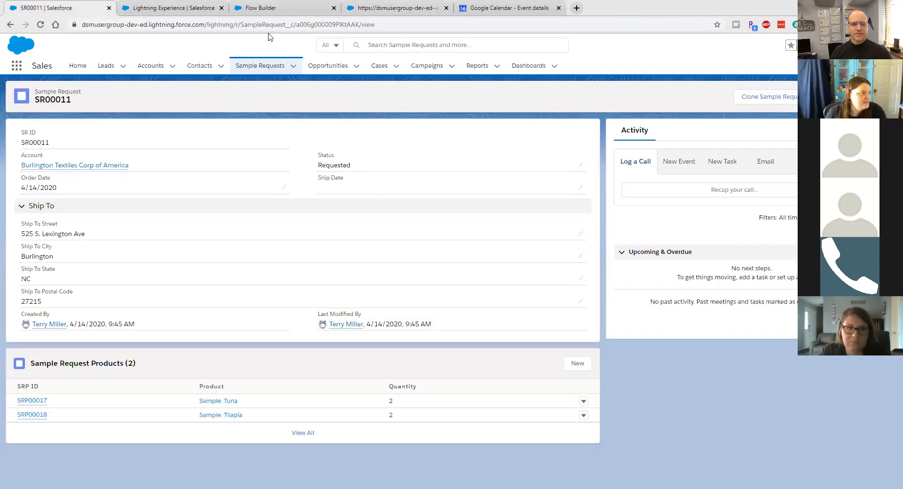
double_click(339, 25)
key("ctrl+c")
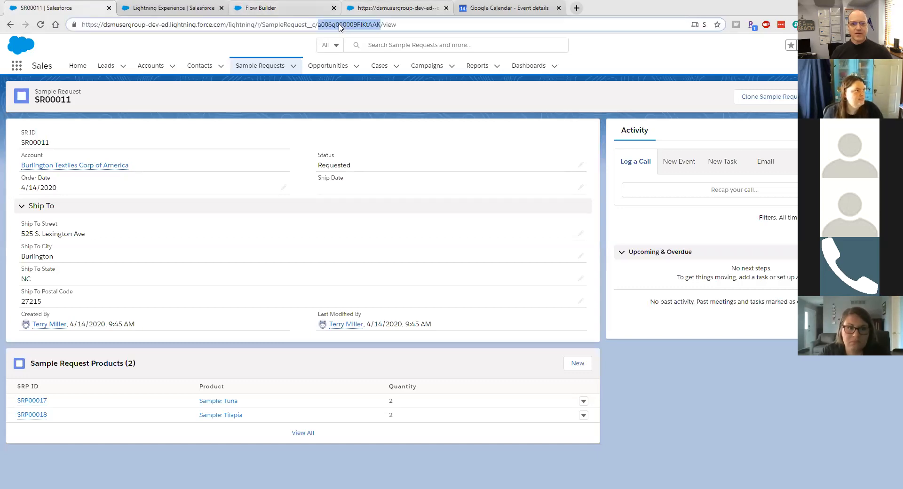
left_click(397, 8)
left_click(428, 313)
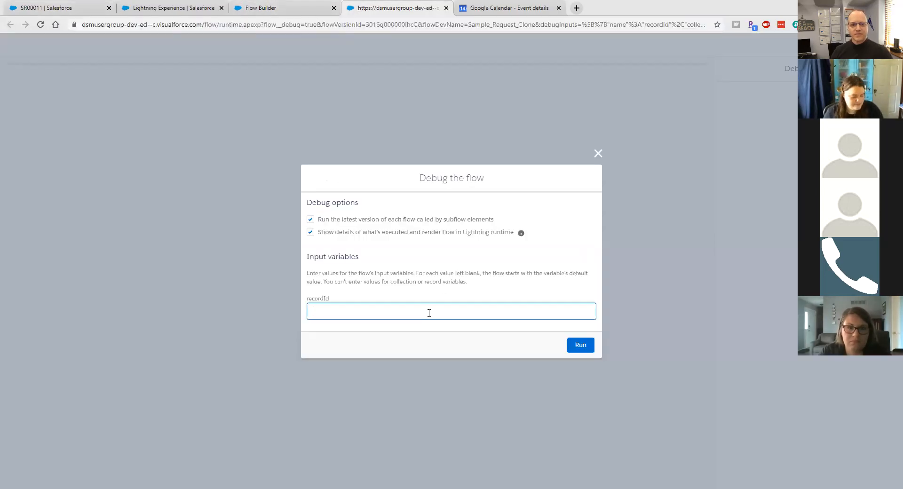
key("ctrl+v")
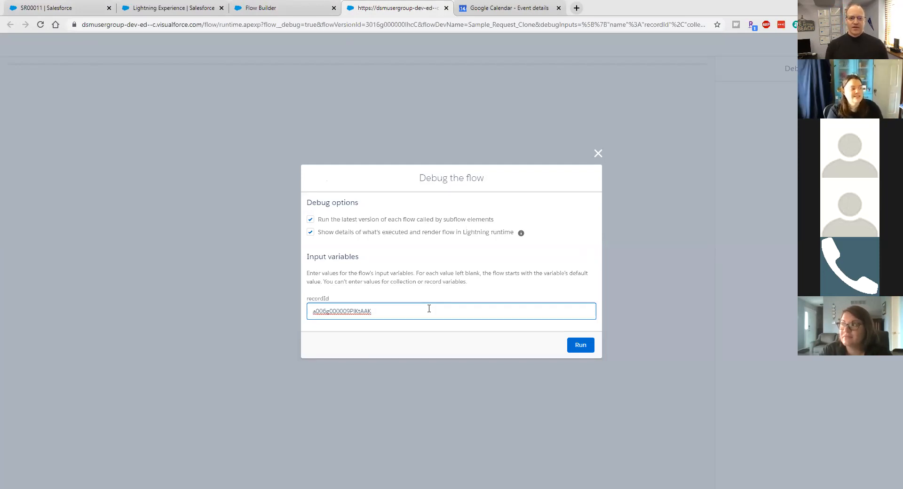
left_click(574, 344)
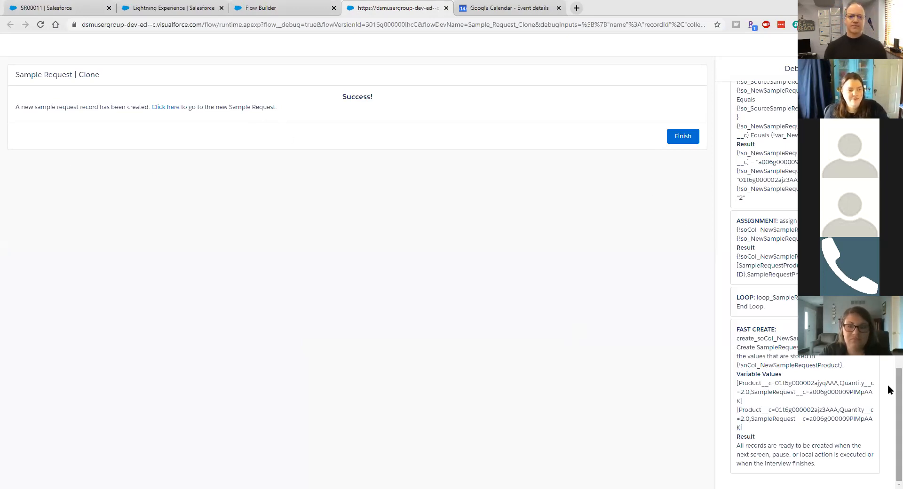
scroll(888, 385, "up", 3)
scroll(805, 285, "up", 4)
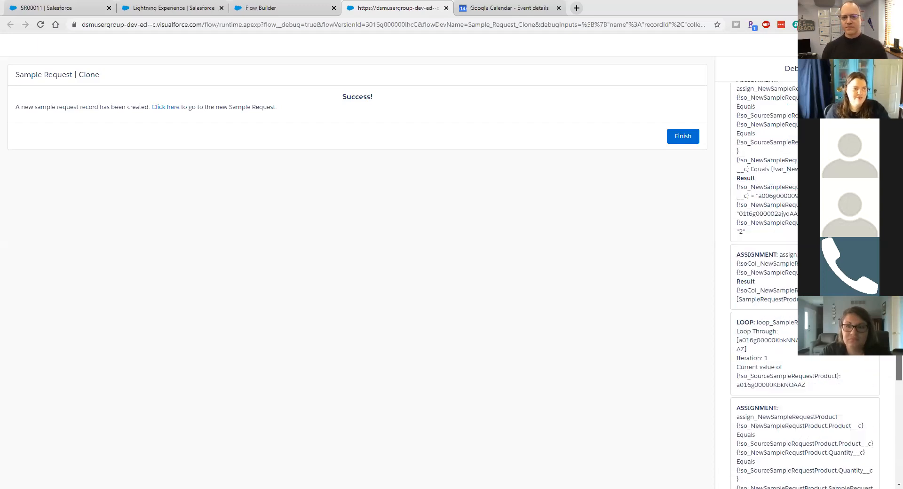
scroll(805, 285, "up", 10)
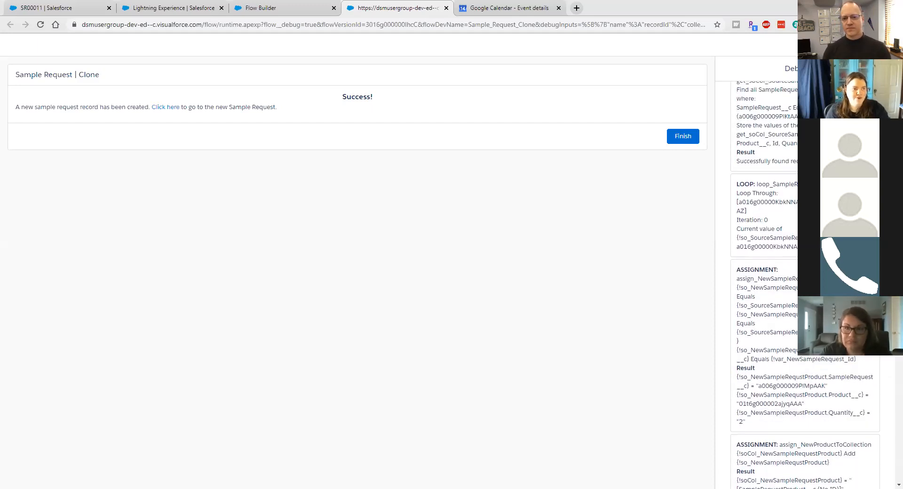
scroll(805, 285, "up", 5)
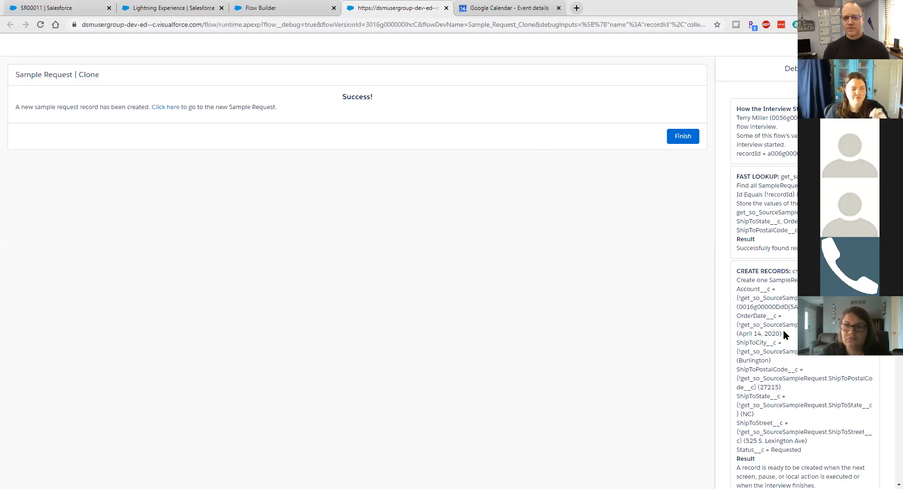
scroll(784, 333, "down", 4)
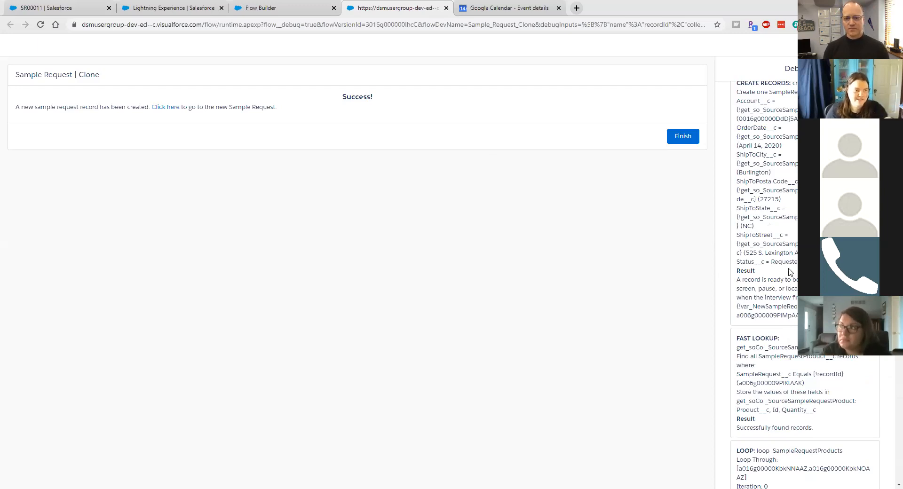
scroll(790, 272, "down", 3)
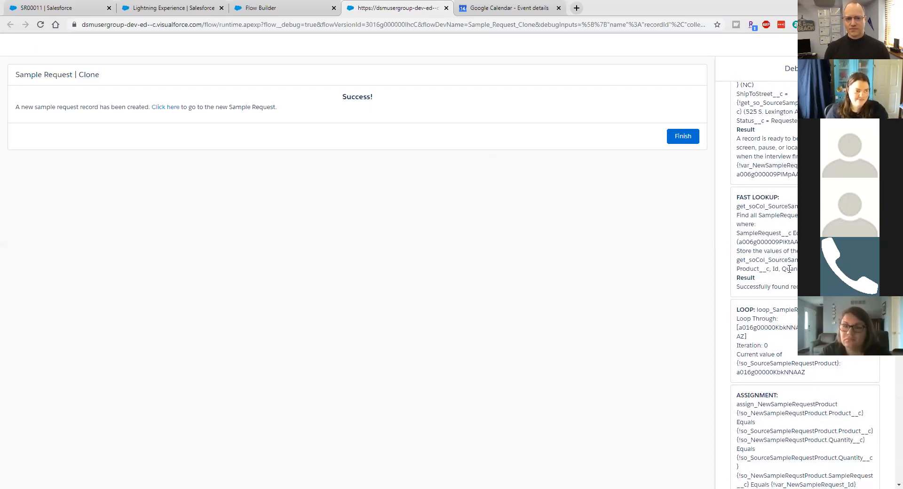
scroll(789, 269, "down", 3)
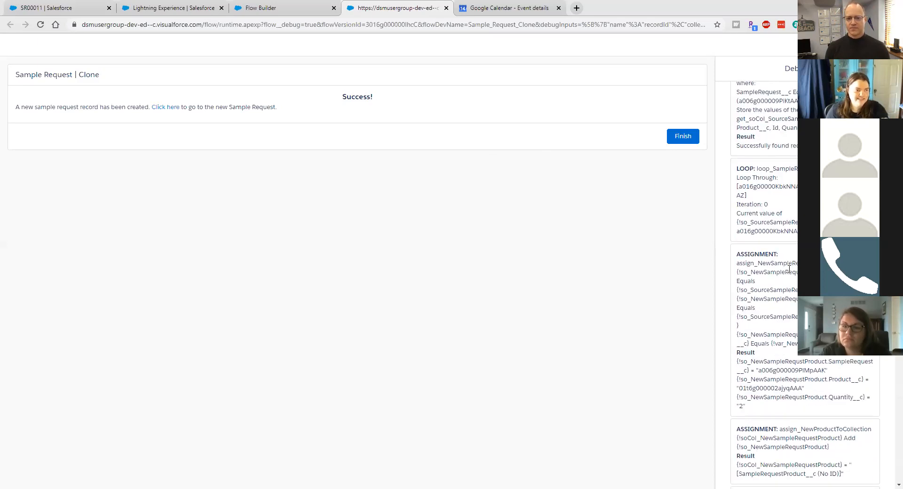
scroll(790, 271, "down", 3)
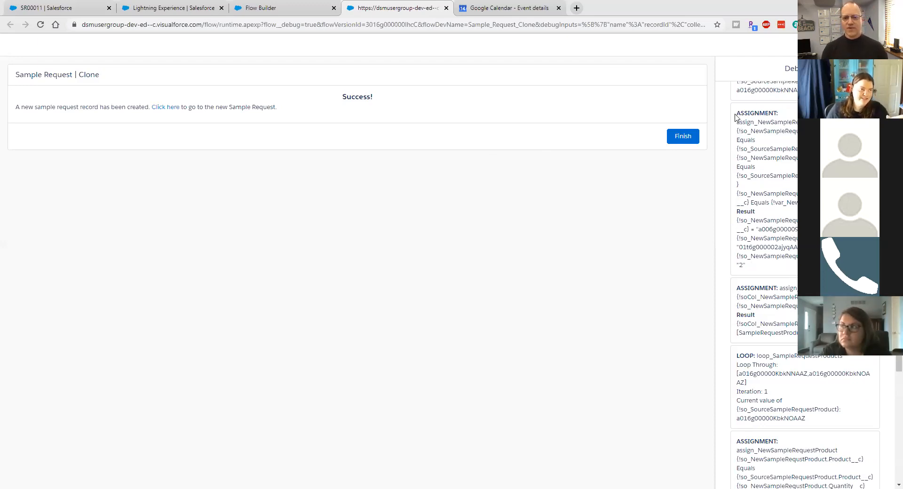
left_click_drag(738, 114, 759, 266)
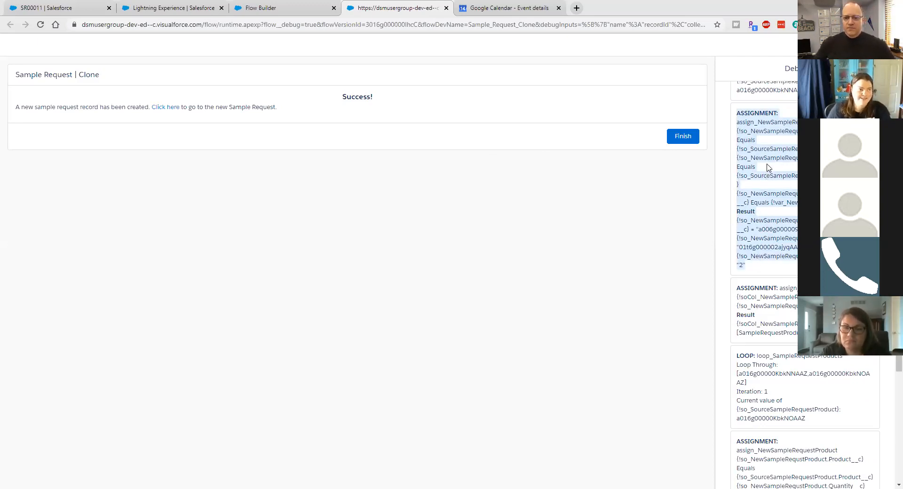
left_click(768, 194)
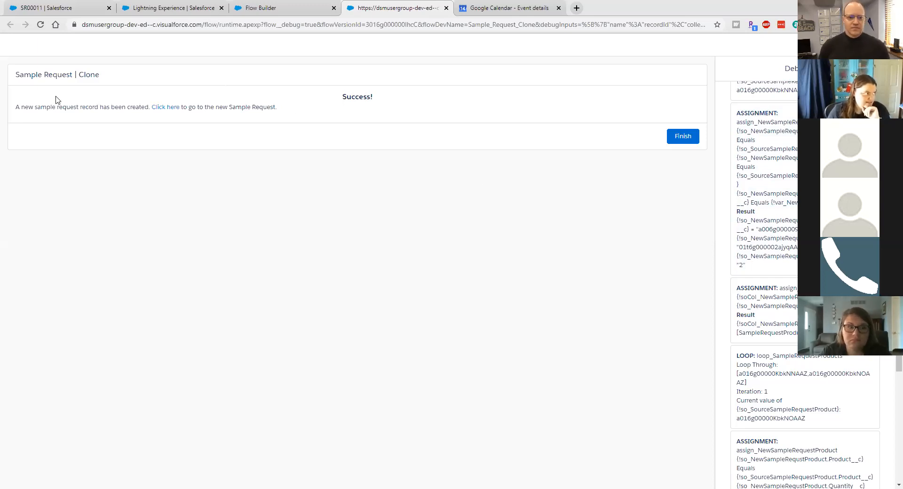
Step: Open the new SR00012 record from the Sample Requests list, then return to the debug results
left_click(60, 10)
left_click(272, 76)
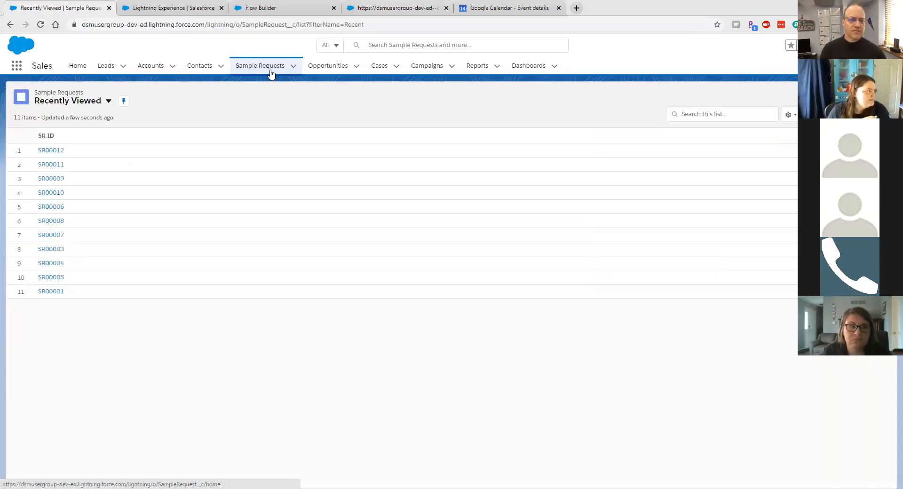
left_click(56, 151)
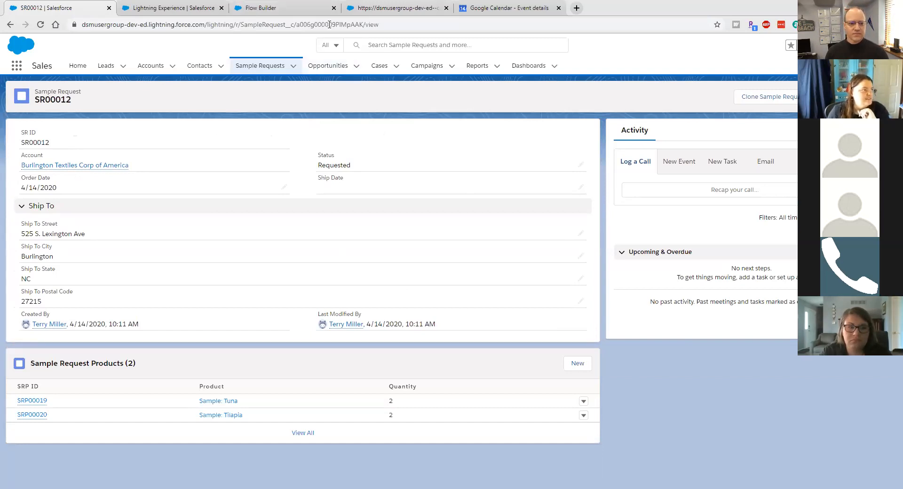
key("ctrl+4")
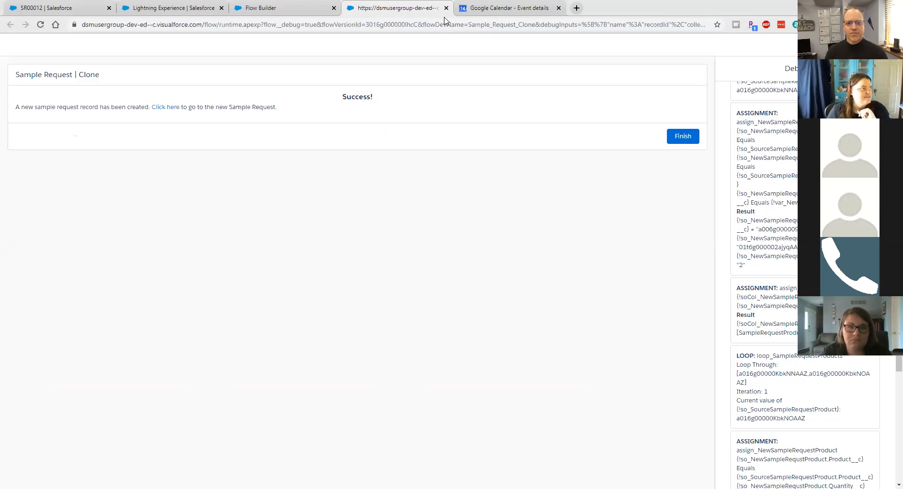
left_click_drag(437, 8, 269, 5)
Step: Close the debug results tab and activate the Sample Request | Clone flow
left_click(333, 8)
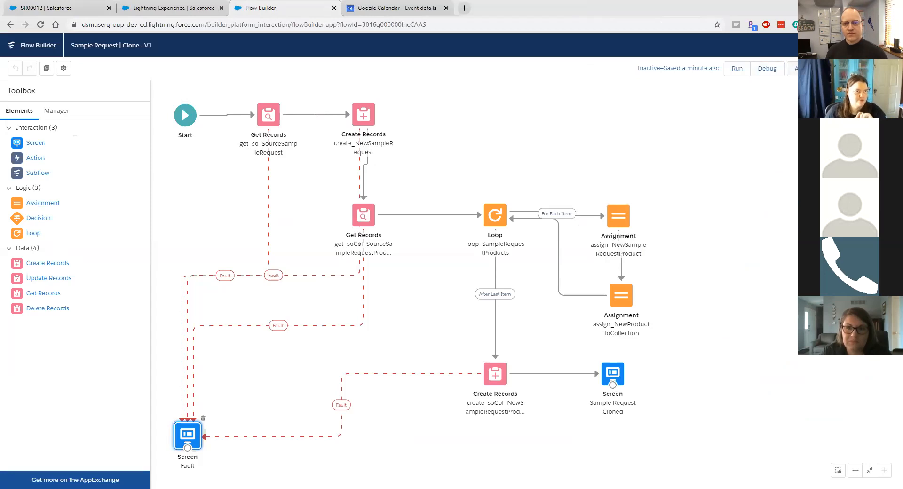
left_click(807, 68)
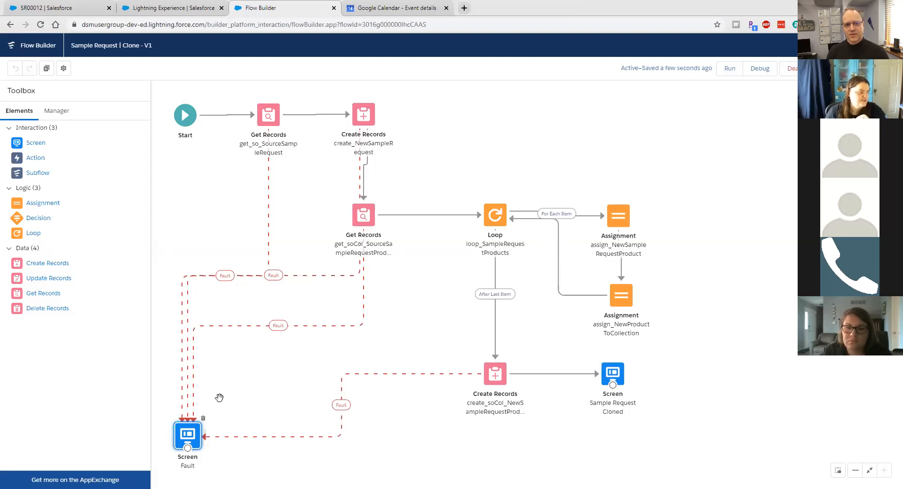
left_click(201, 428)
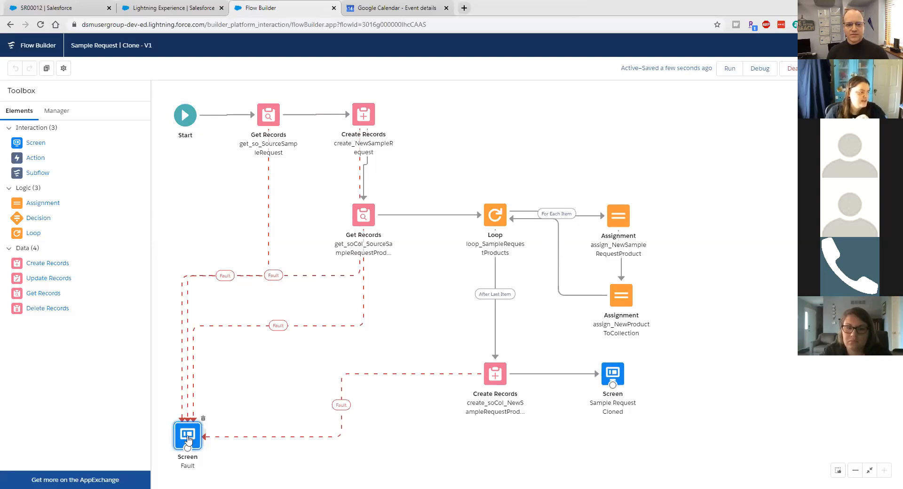
double_click(616, 375)
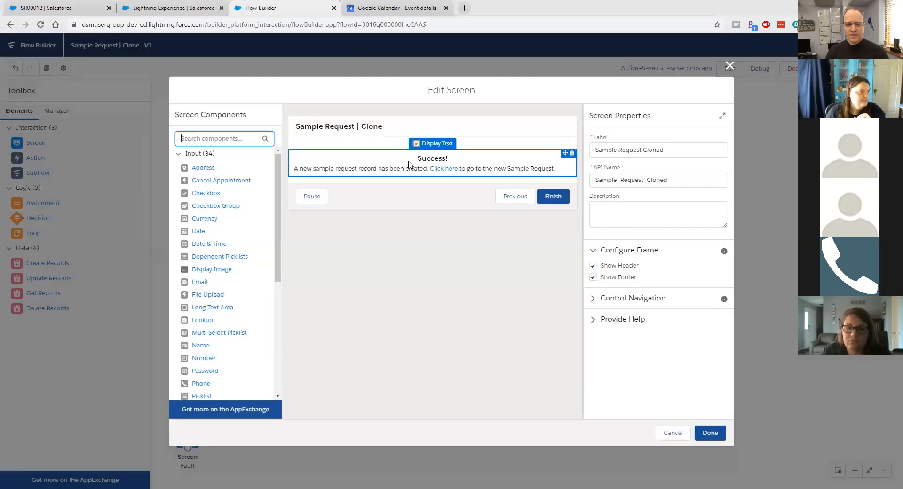
Step: Replace the 'Success!' heading on the Sample Request Cloned screen with 'Yay!'
left_click_drag(644, 207, 671, 209)
key("Left")
type("Ya")
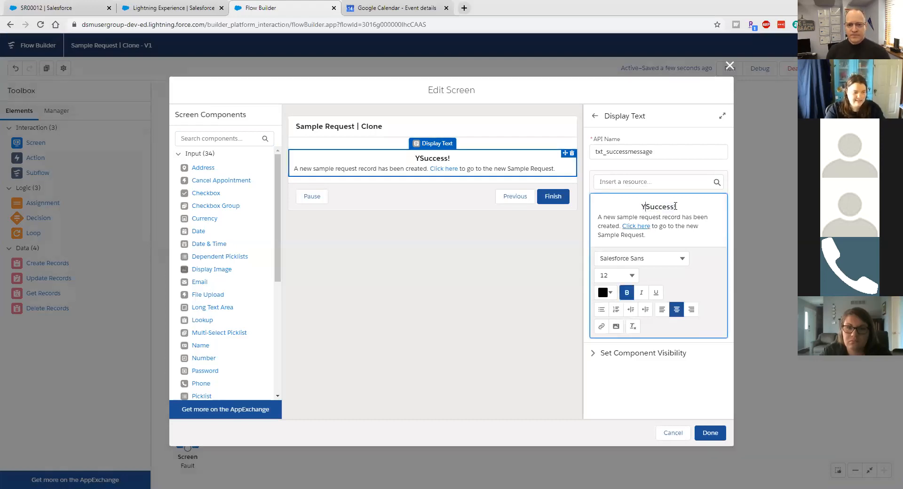
type("y")
key("Delete")
key("Delete")
key("Delete")
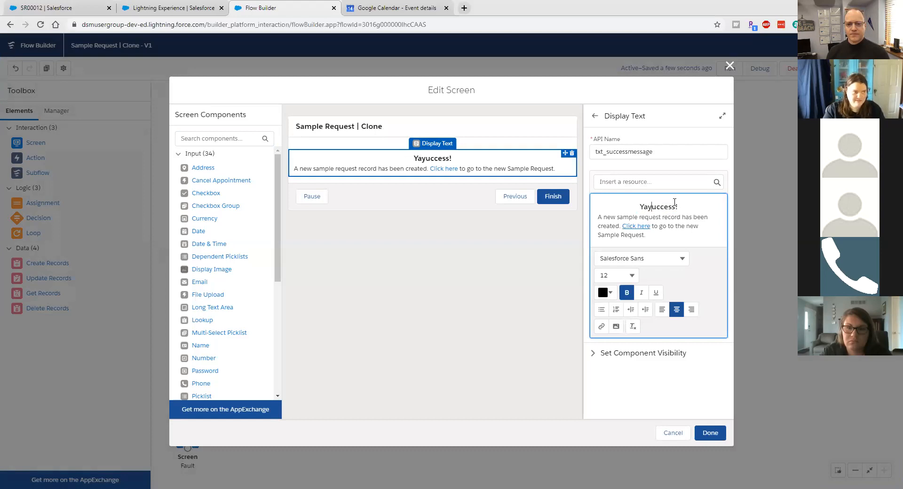
key("Delete")
key("Delete")
key("Delete")
key("Delete")
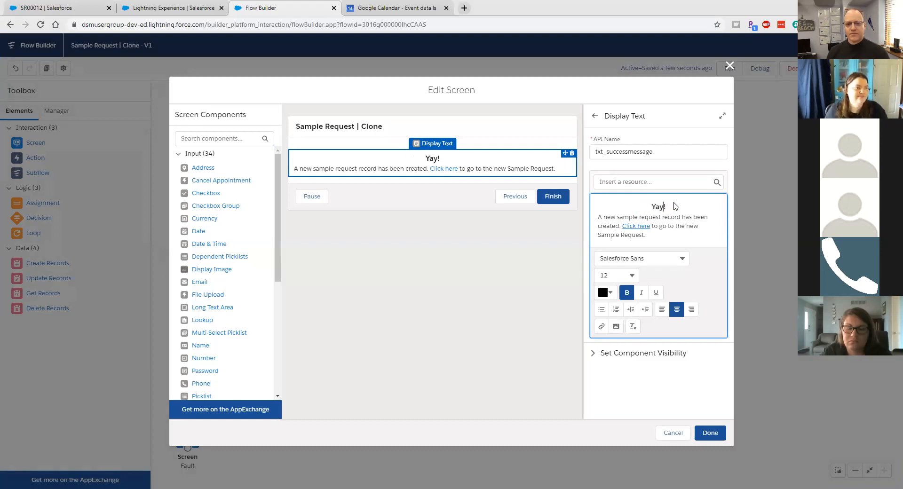
left_click(702, 432)
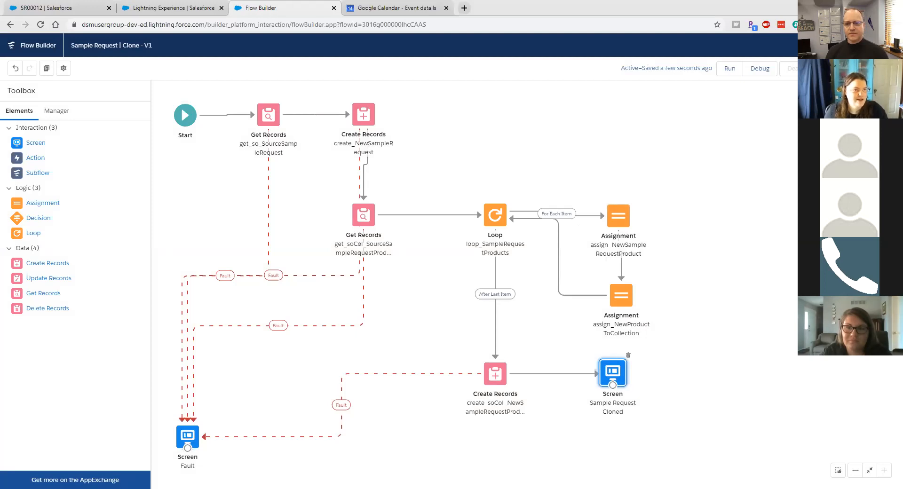
left_click(846, 68)
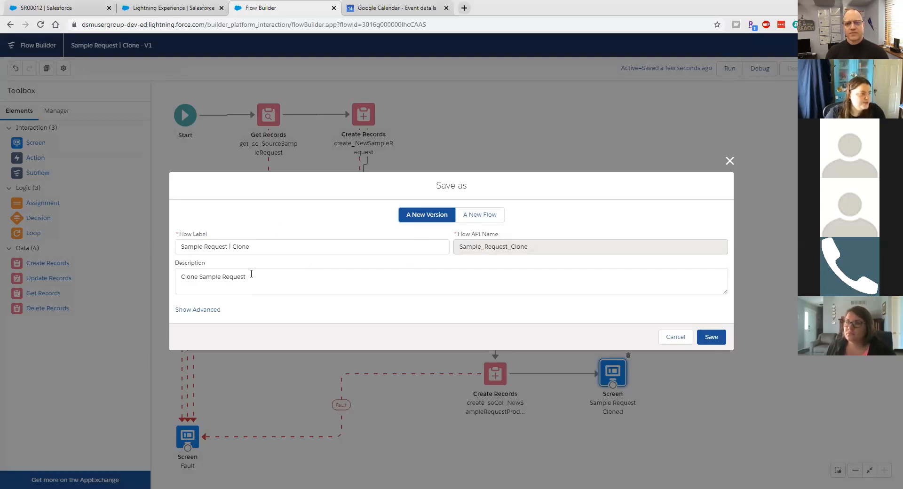
Step: Save a new flow version described 'Text Changed on Success Screen'
left_click_drag(256, 278, 185, 283)
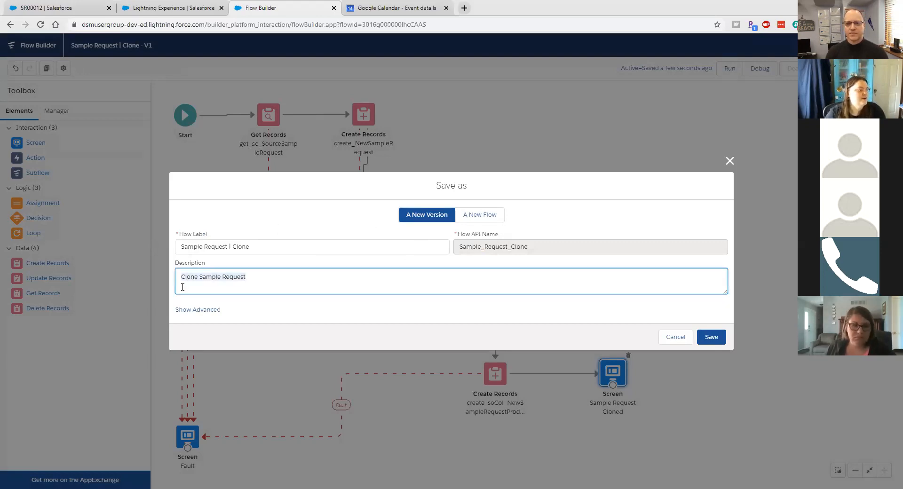
type("Text Changed on Succe")
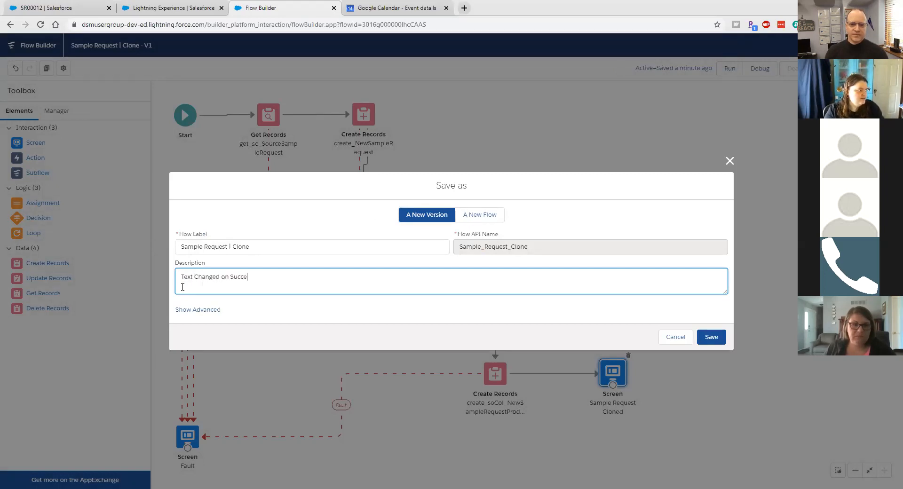
type("Screen")
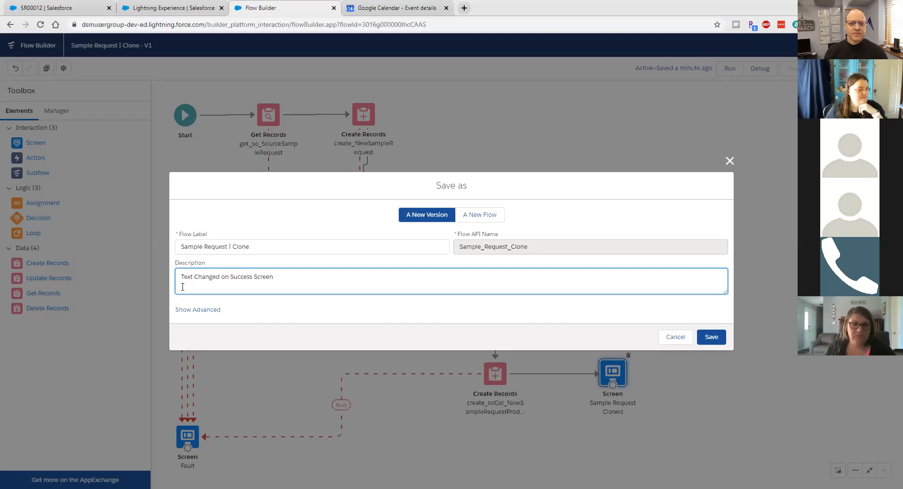
left_click(711, 336)
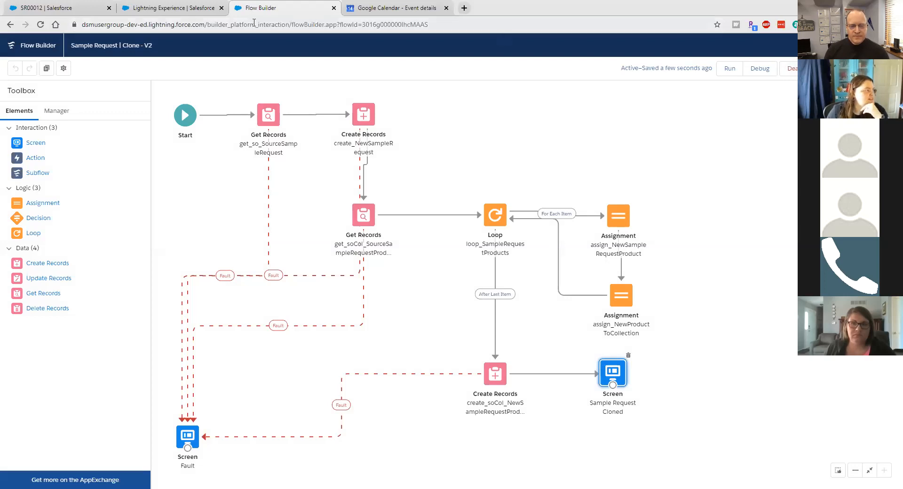
left_click(168, 6)
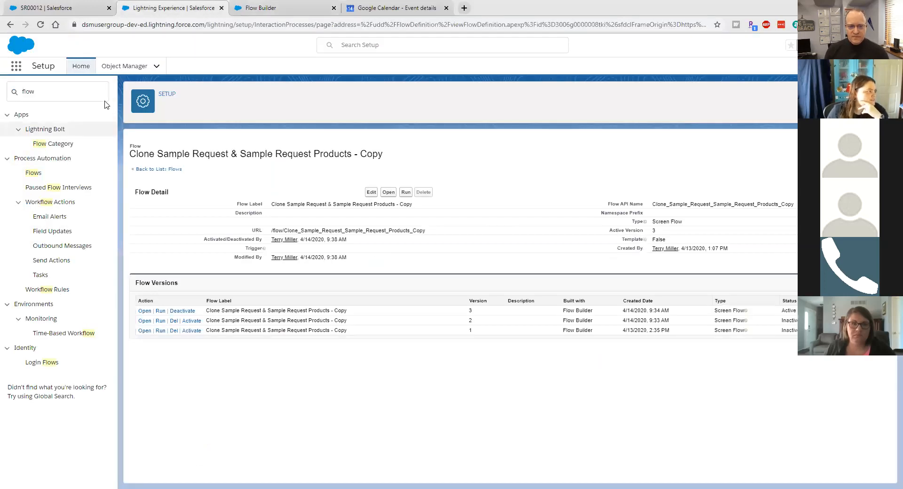
Step: Check in Setup's flow details that version 2 is active and version 1 inactive
left_click(140, 170)
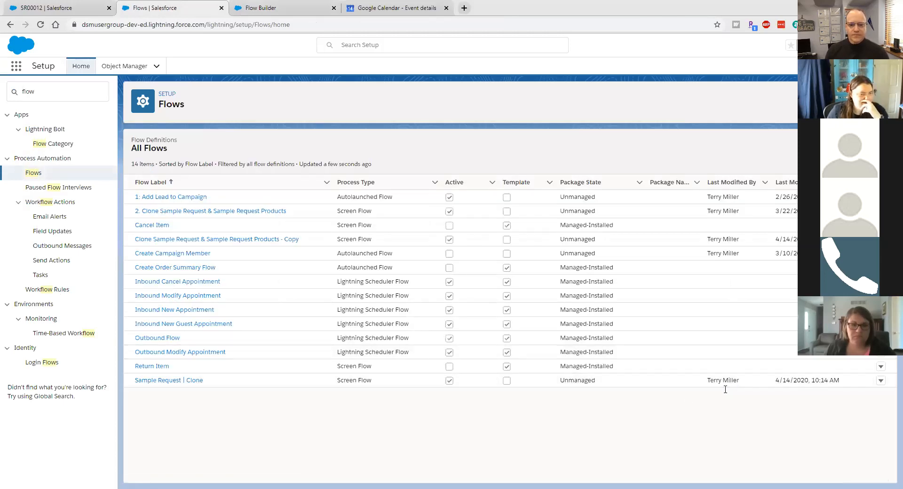
left_click(881, 381)
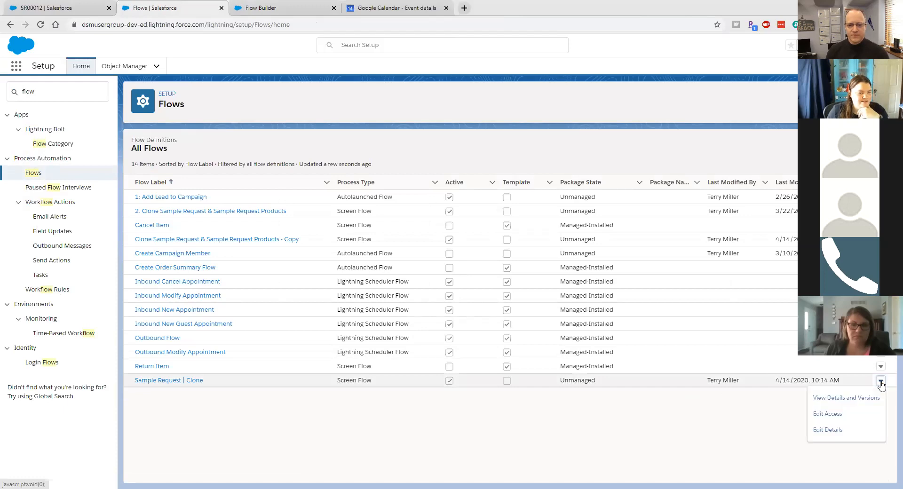
left_click(873, 398)
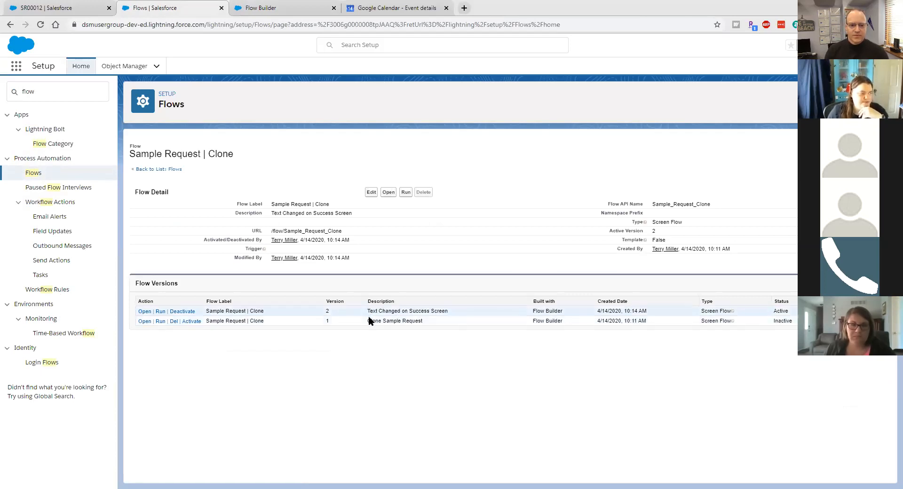
left_click_drag(367, 311, 459, 313)
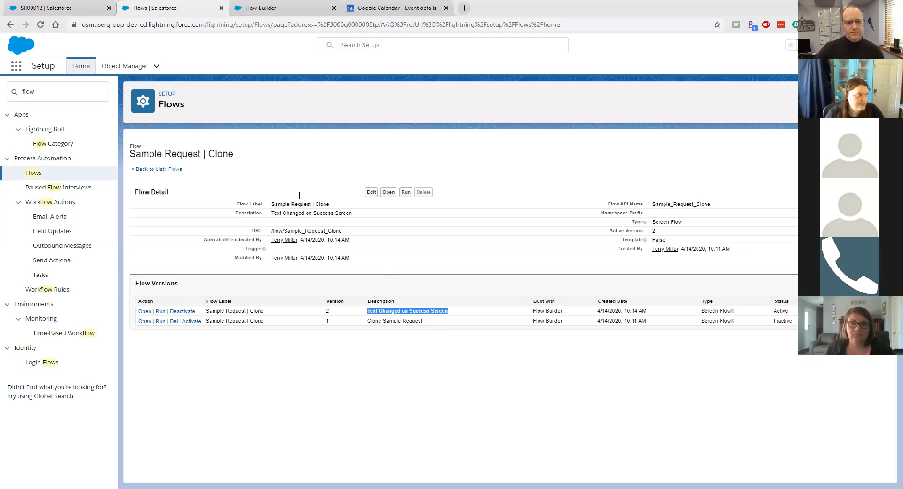
left_click(44, 9)
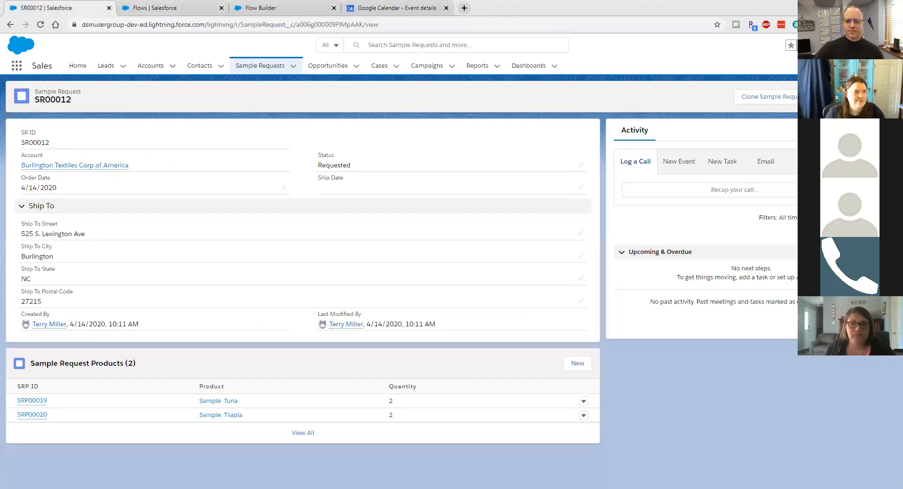
Step: Go through Edit Object to the Sample Request object's Buttons, Links, and Actions page
left_click(857, 45)
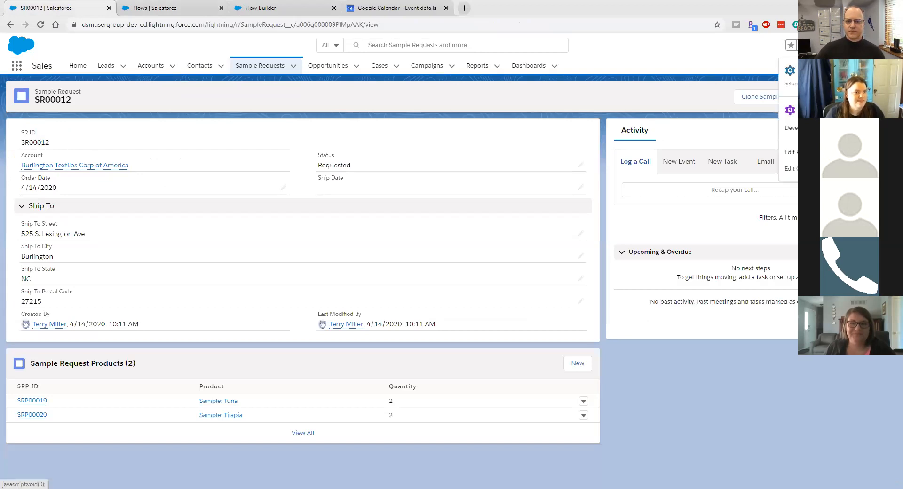
left_click(818, 168)
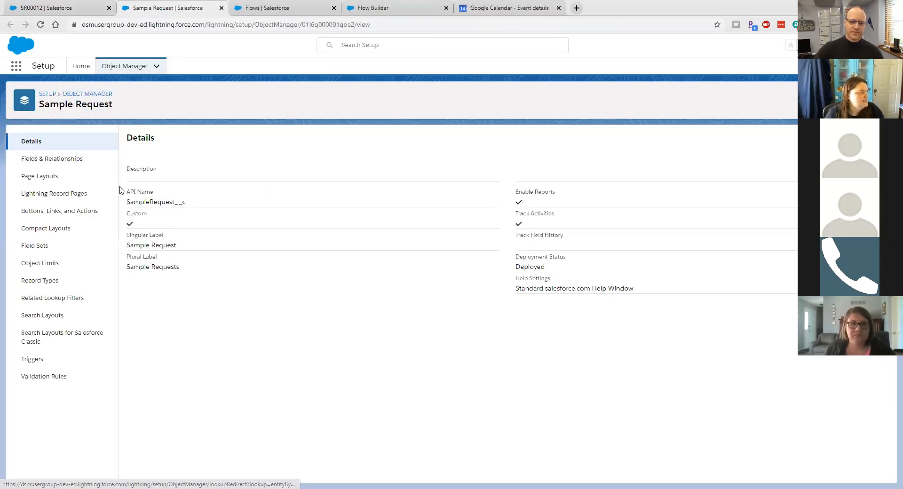
left_click(60, 210)
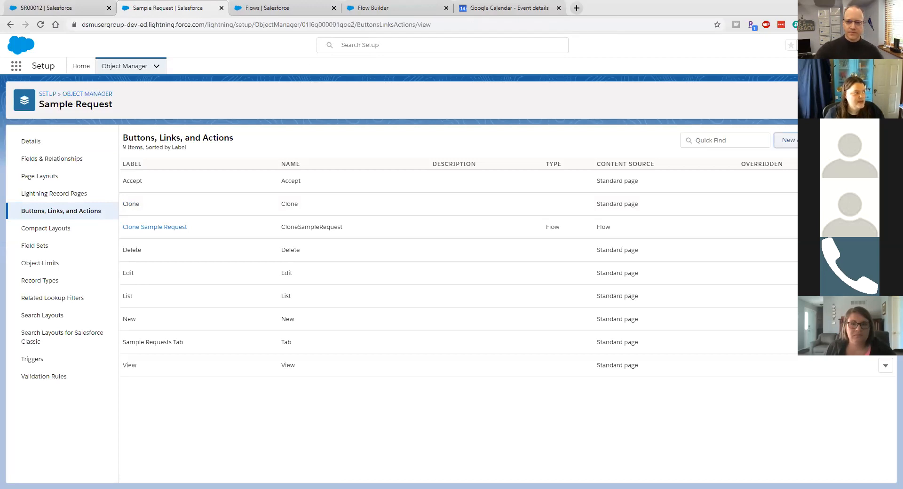
Step: Start a new Sample Request Flow action that runs the Sample Request | Clone flow
left_click(784, 140)
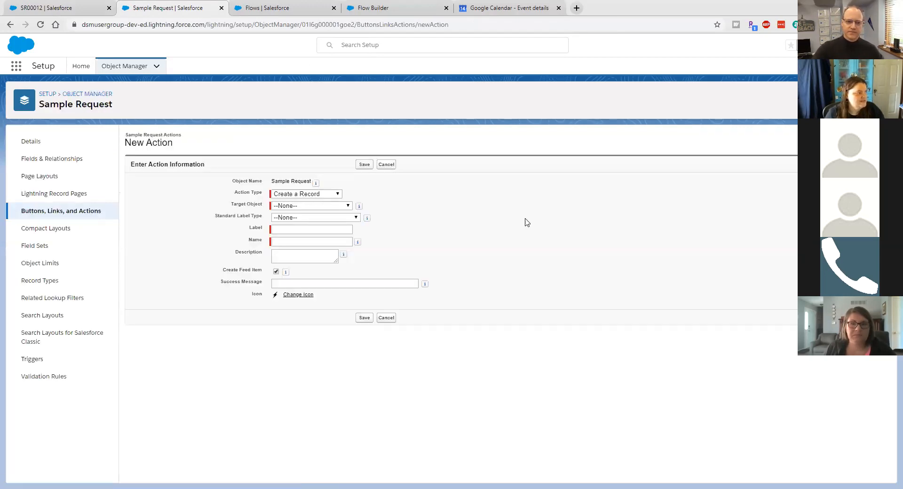
left_click(320, 194)
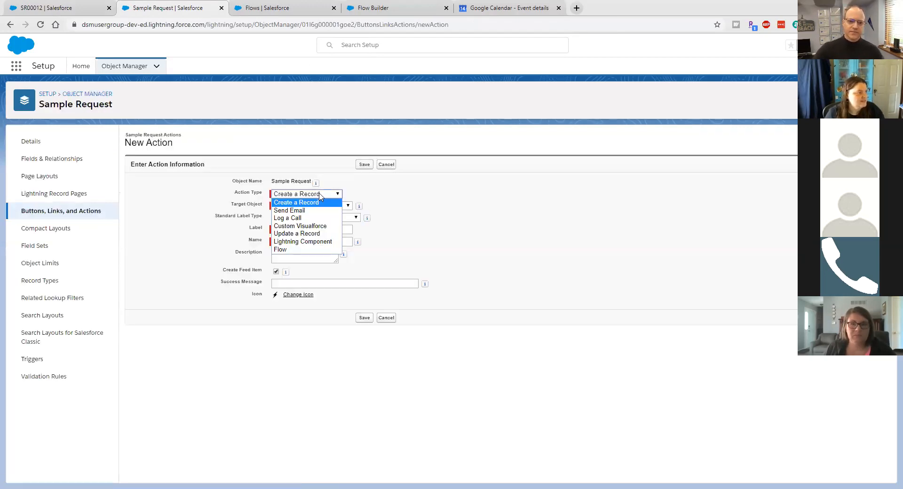
left_click(299, 250)
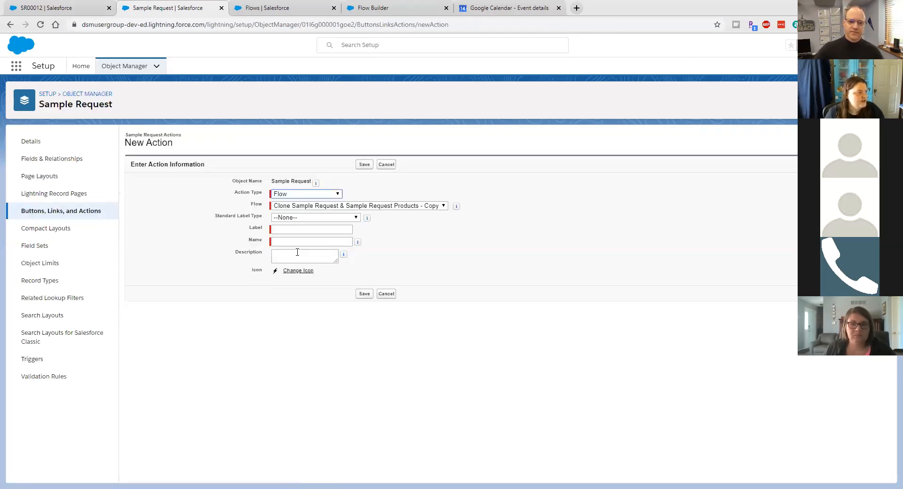
left_click(319, 207)
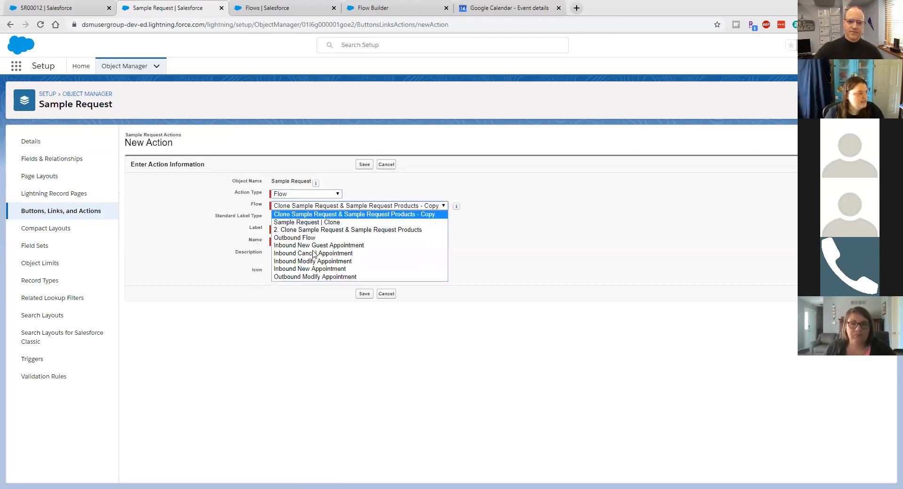
left_click(334, 222)
Step: Label the action Clone with API name Clone_Record and save it
left_click(281, 230)
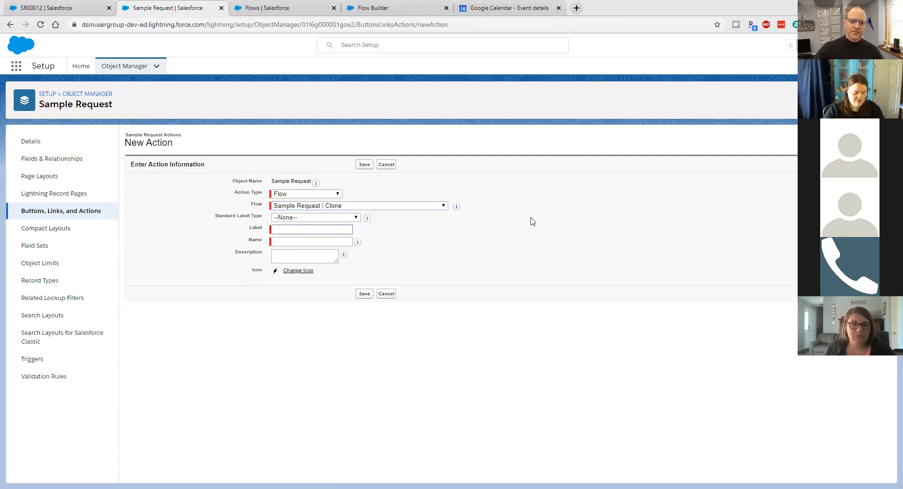
type("Clone")
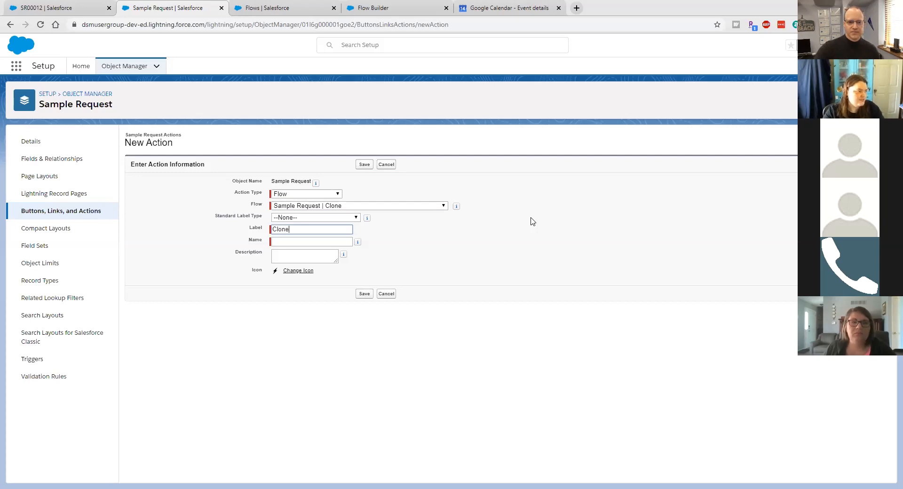
type(" Record")
key("Tab")
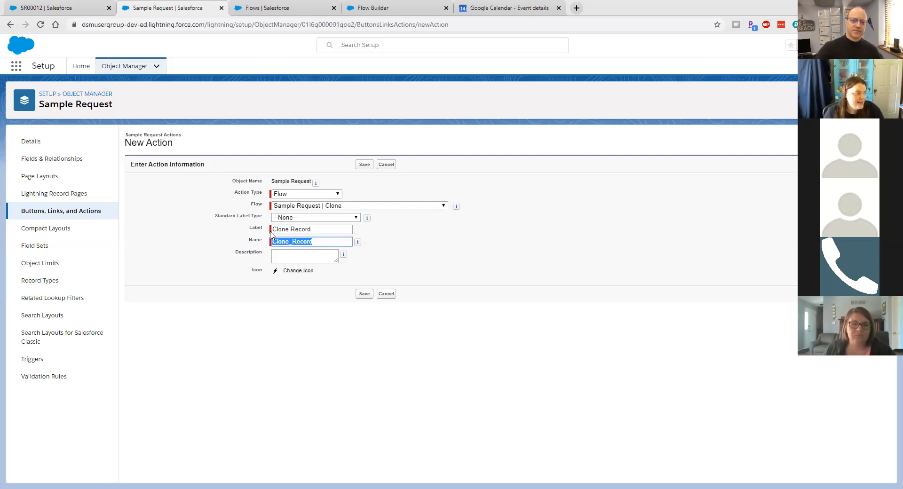
double_click(299, 228)
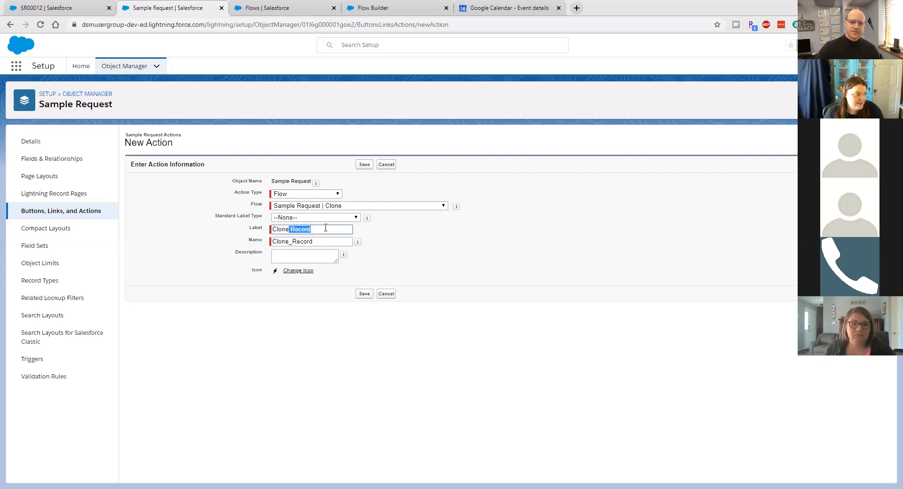
key("BackSpace")
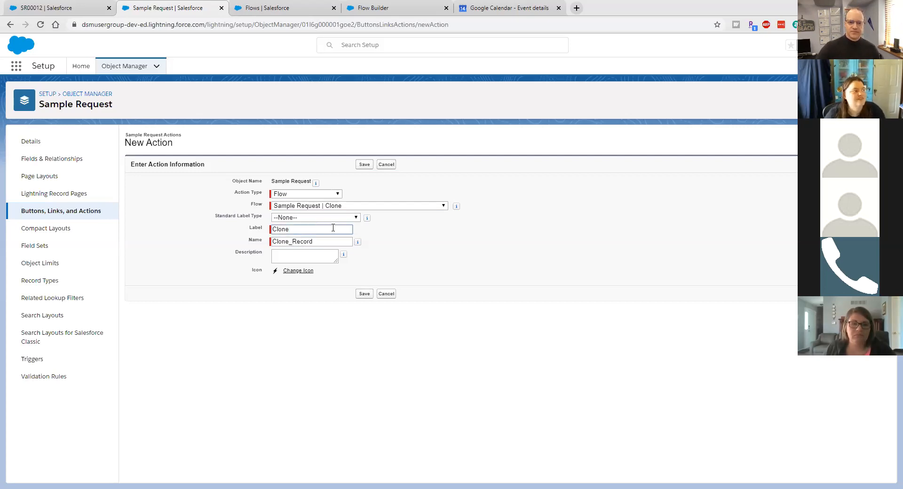
left_click(362, 165)
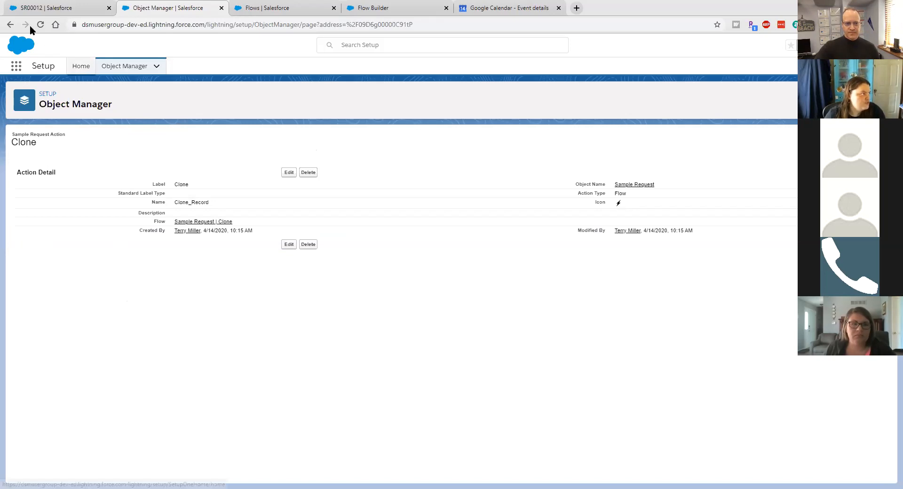
Step: Add Clone to the Sample Request Layout's Lightning Experience Actions, save, and return to SR00012
left_click(10, 24)
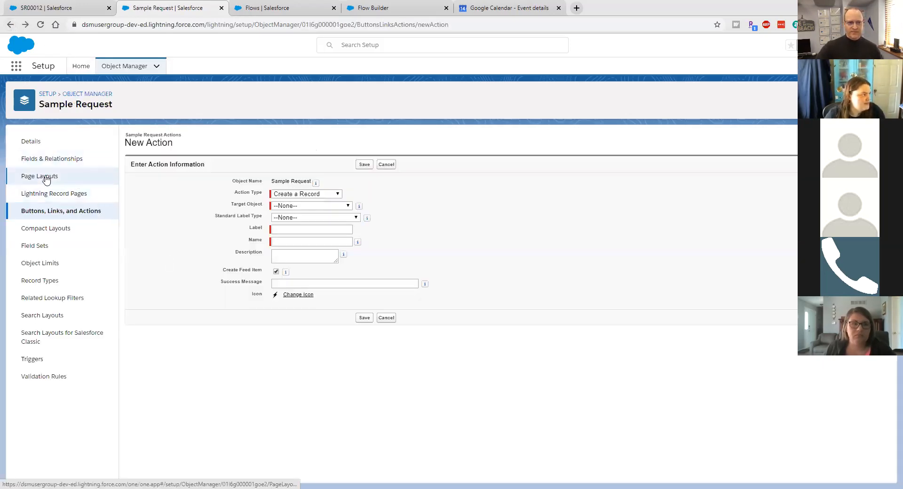
left_click(37, 181)
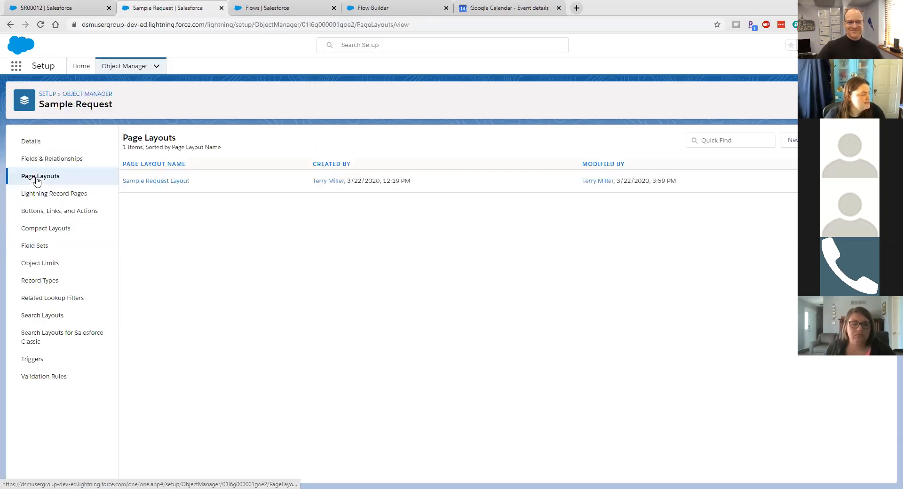
left_click(162, 182)
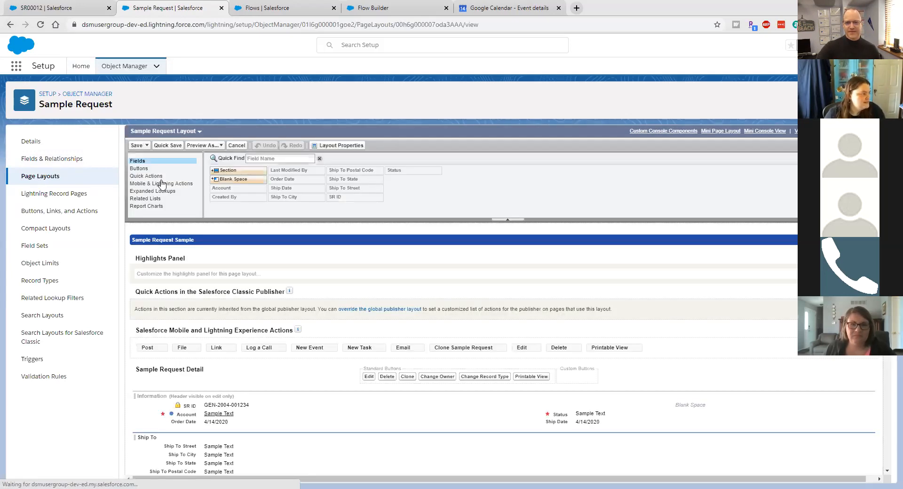
left_click(162, 185)
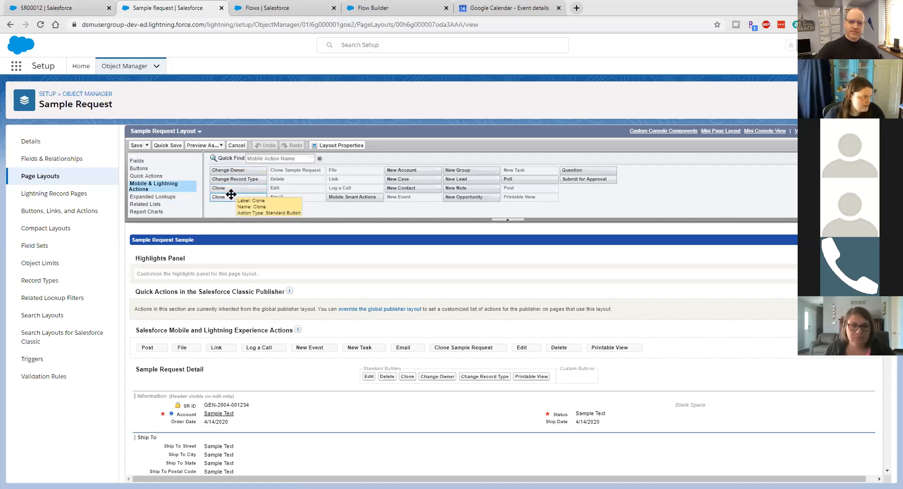
mouse_move(230, 195)
left_mouse_down()
mouse_move(273, 236)
mouse_move(272, 282)
mouse_move(355, 351)
mouse_move(410, 366)
mouse_move(420, 351)
left_mouse_up()
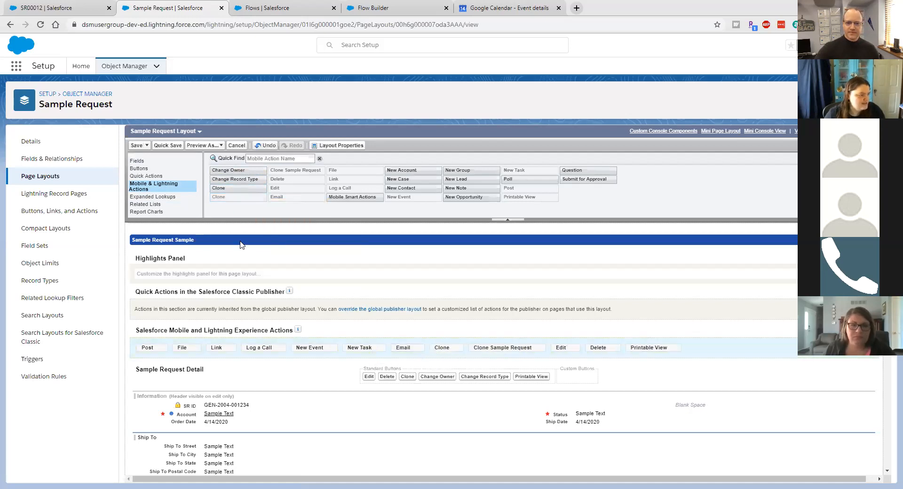
left_click(135, 145)
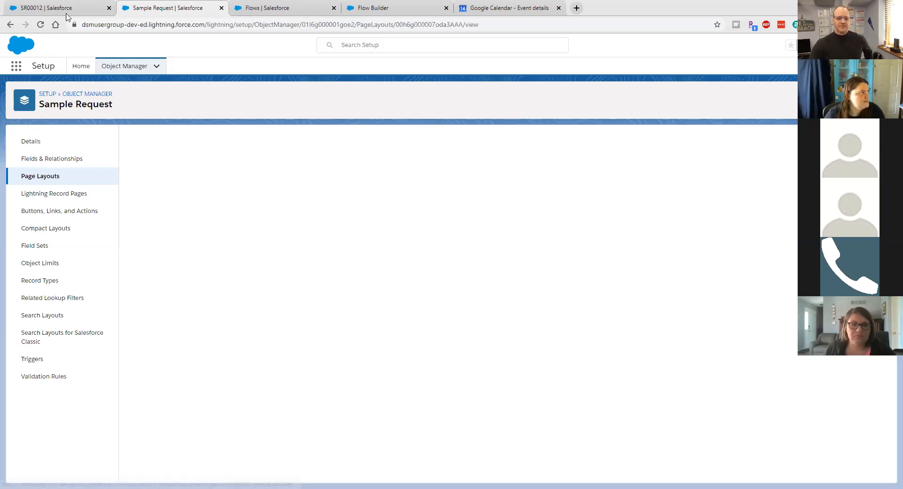
left_click(66, 14)
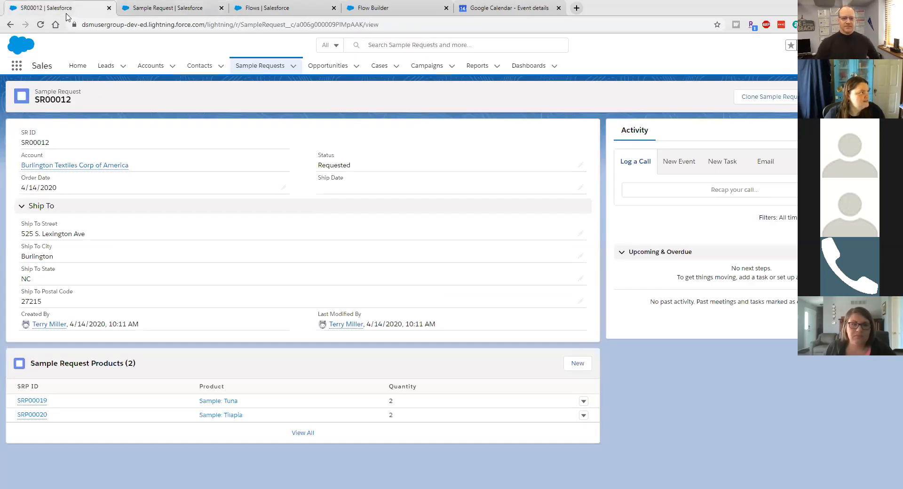
Step: Reload SR00012, run its new Clone action, and open the resulting cloned sample request
left_click(40, 24)
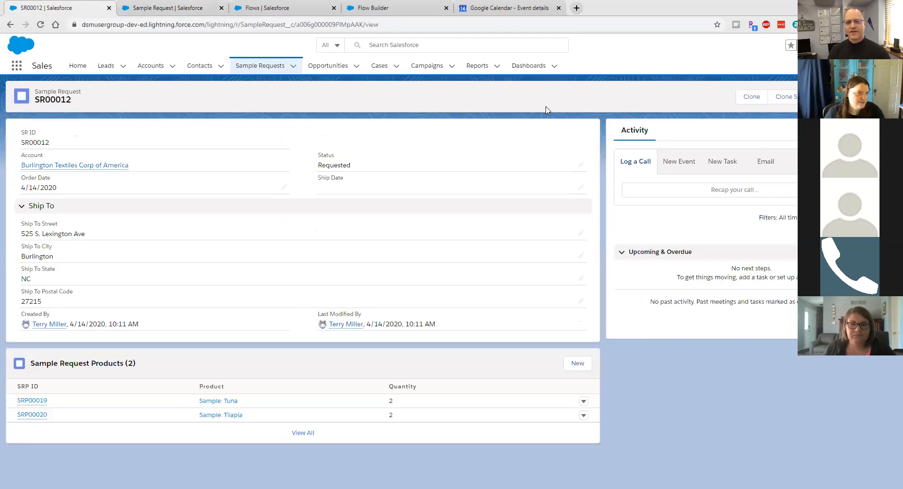
left_click(741, 97)
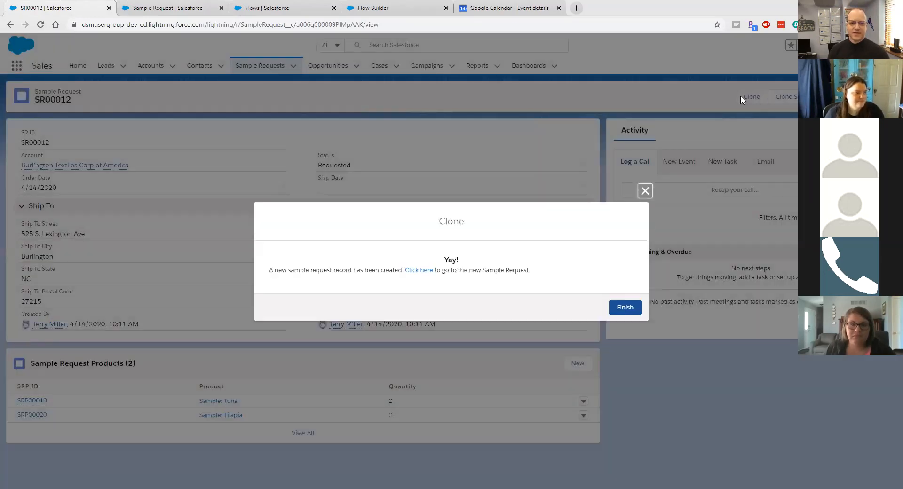
left_click(418, 271)
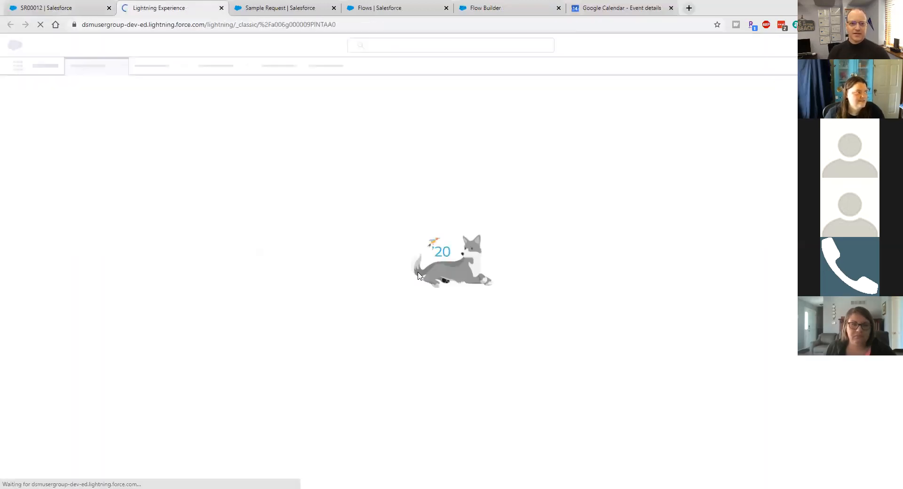